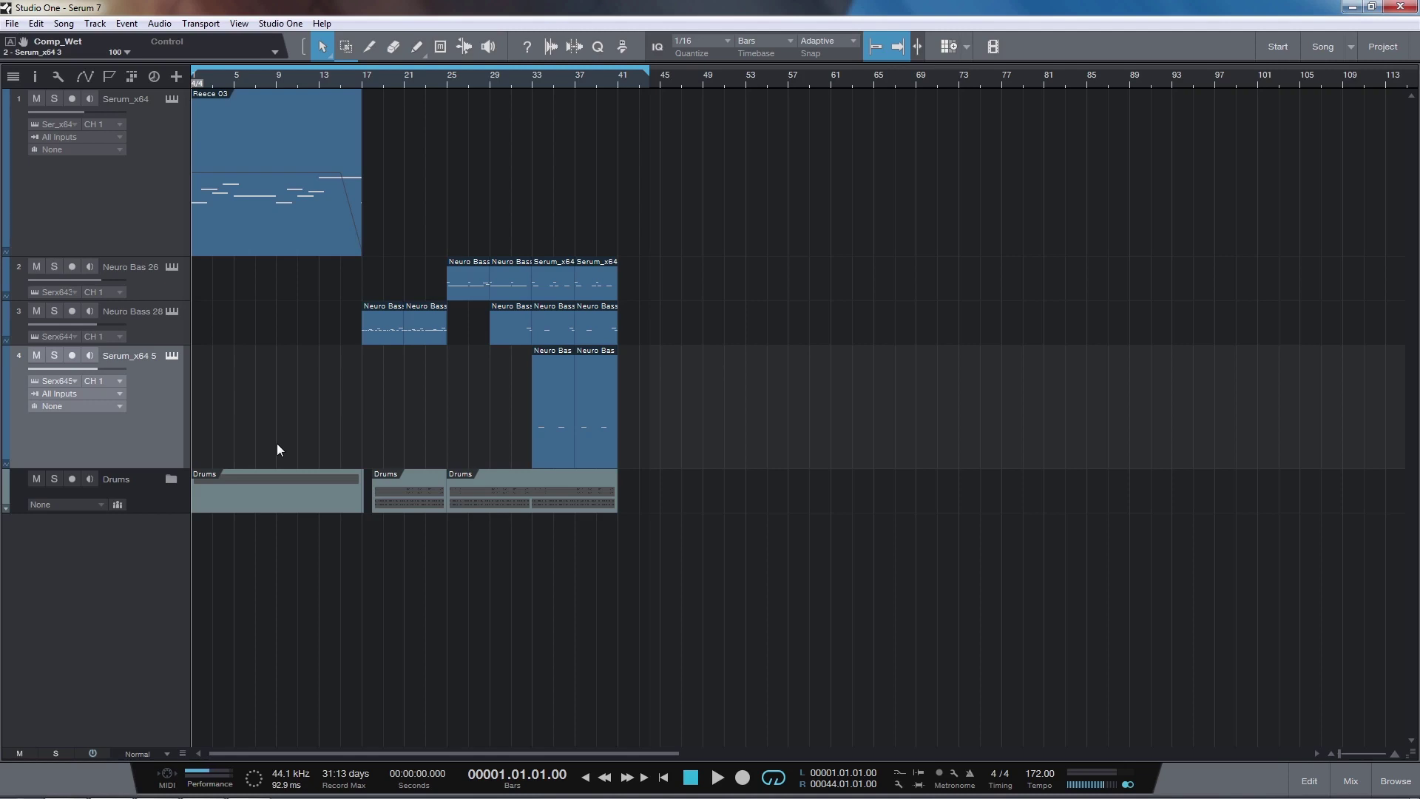
# Open Serum on track 1, mute the Drums track, solo track 1 and audition it.
pyautogui.press('space')
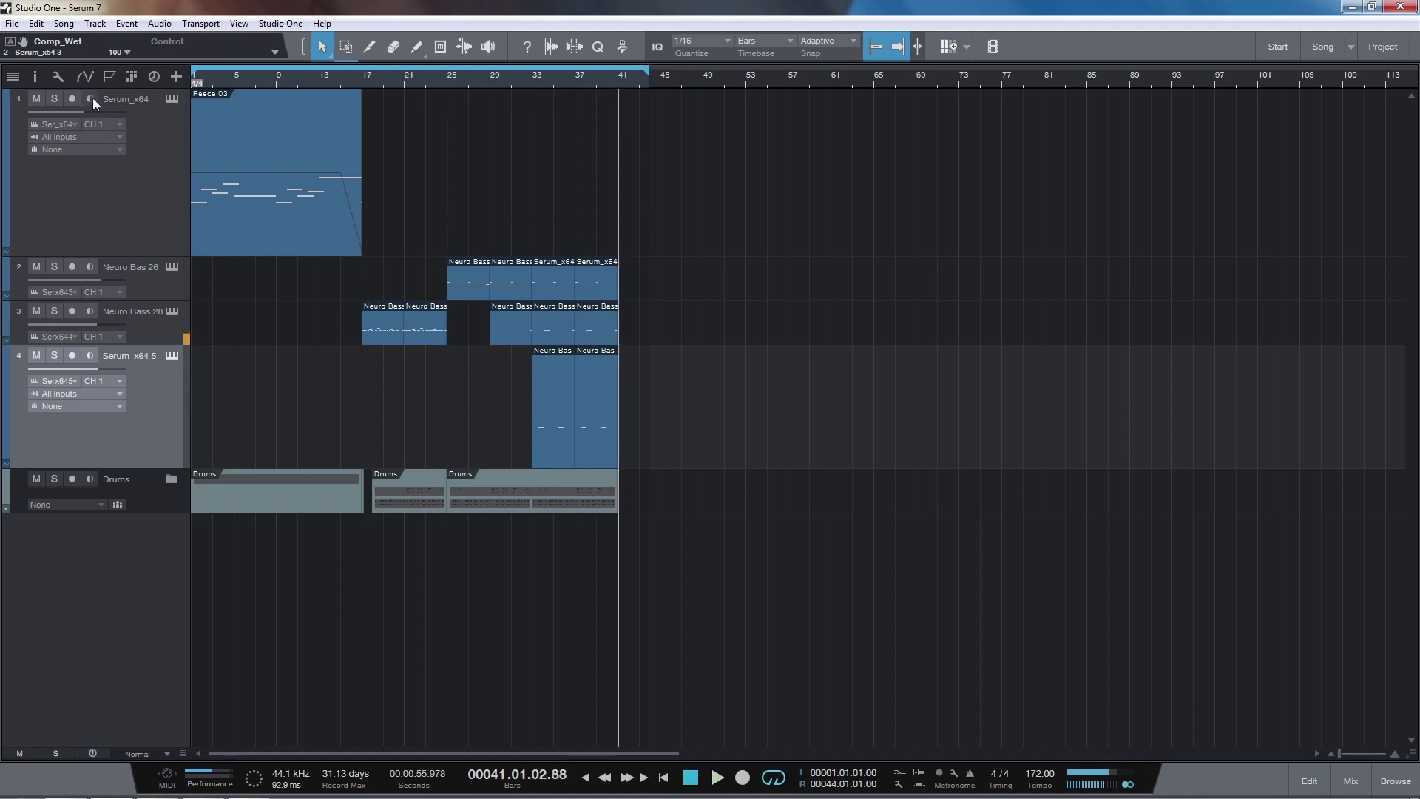
pyautogui.click(170, 102)
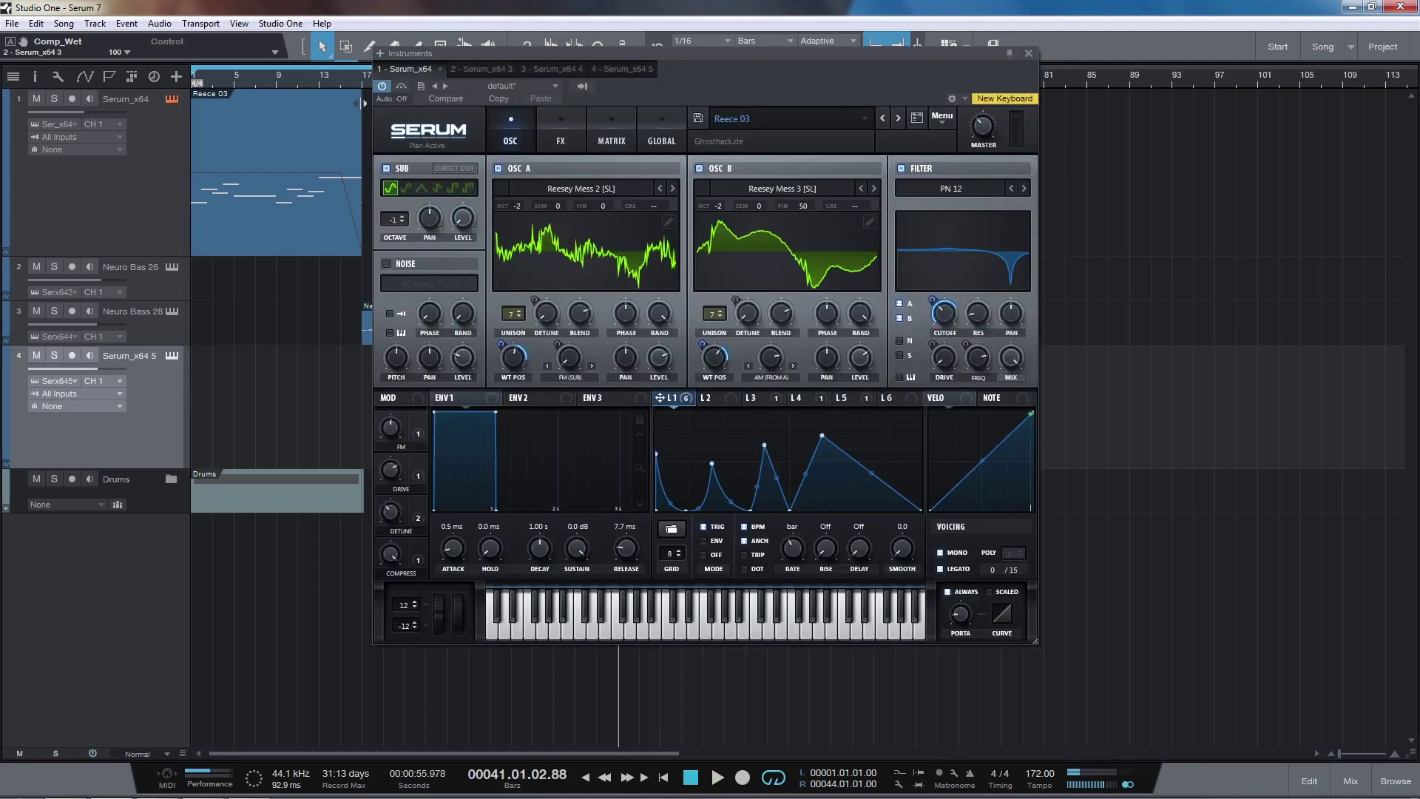
pyautogui.click(37, 478)
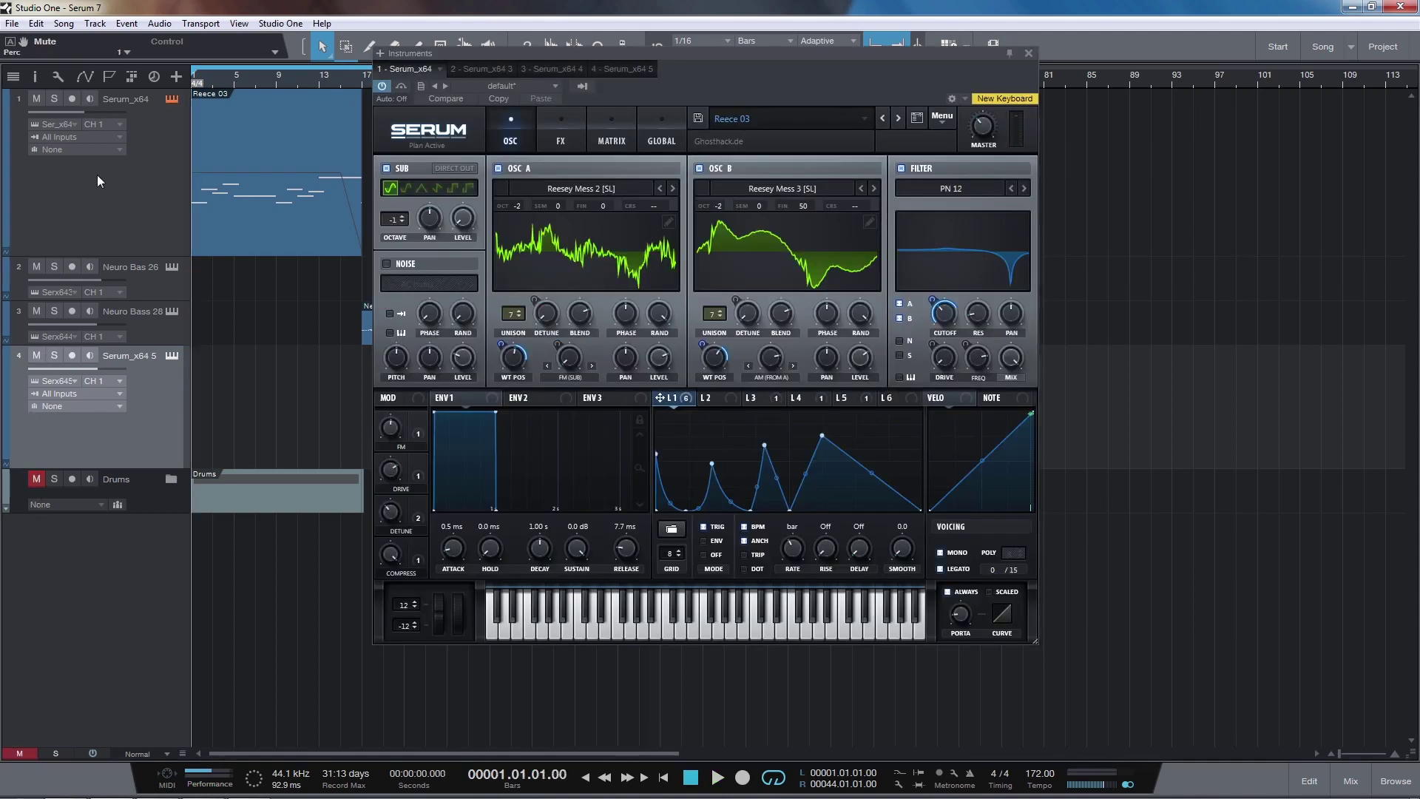
pyautogui.click(55, 98)
pyautogui.press('space')
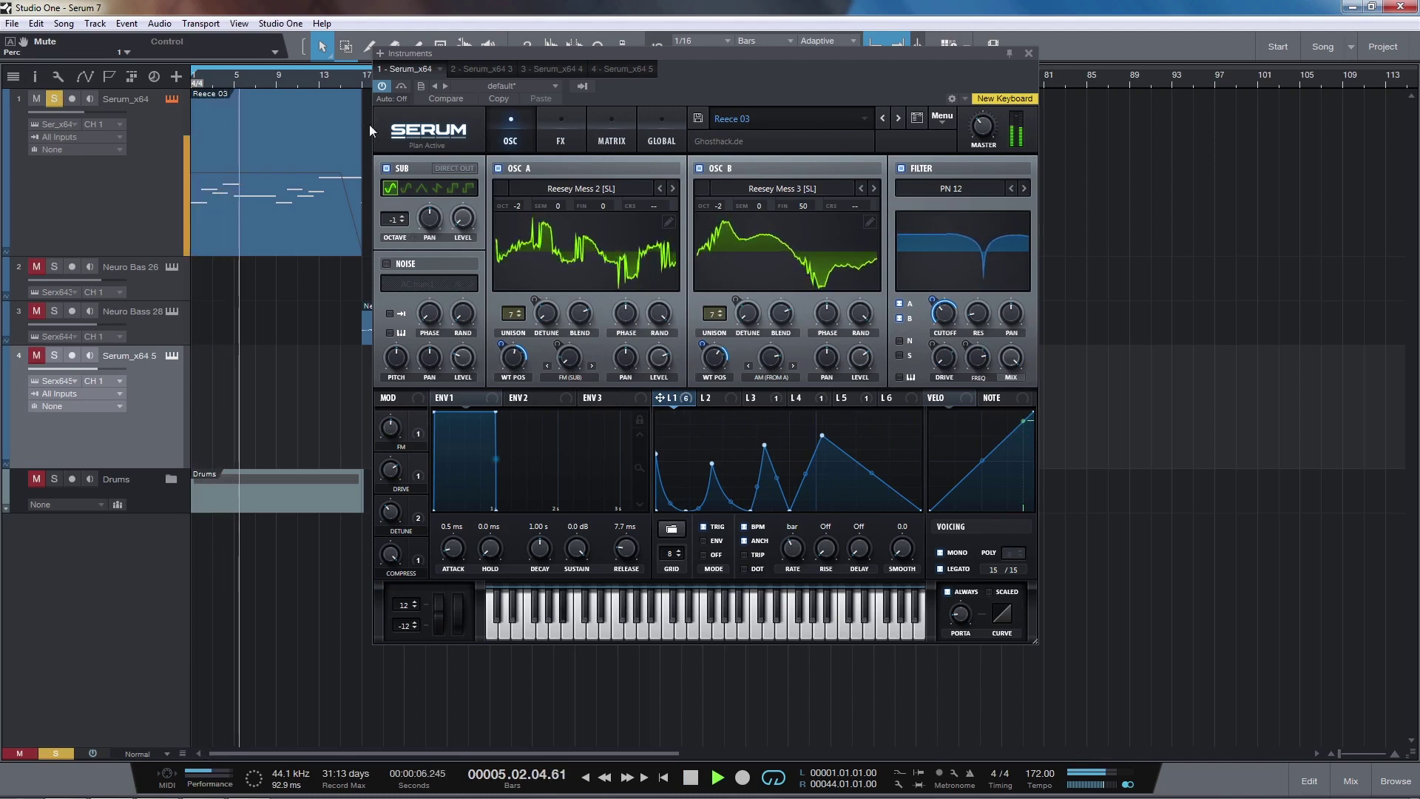
pyautogui.press('space')
# Play the Reece 03 part from bar 13, then show Serum's FX rack.
pyautogui.click(319, 84)
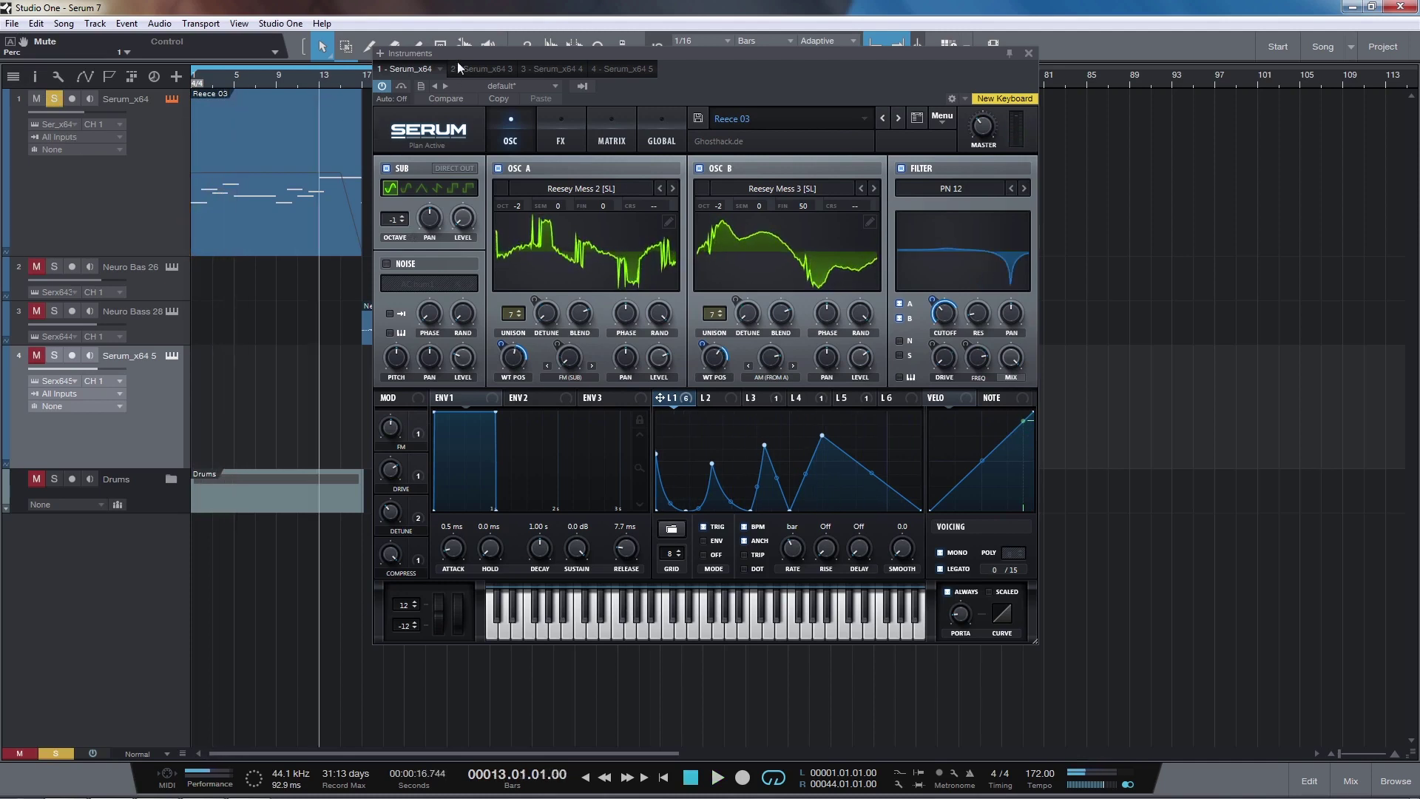
pyautogui.moveTo(457, 60); pyautogui.dragTo(394, 36)
pyautogui.doubleClick(313, 132)
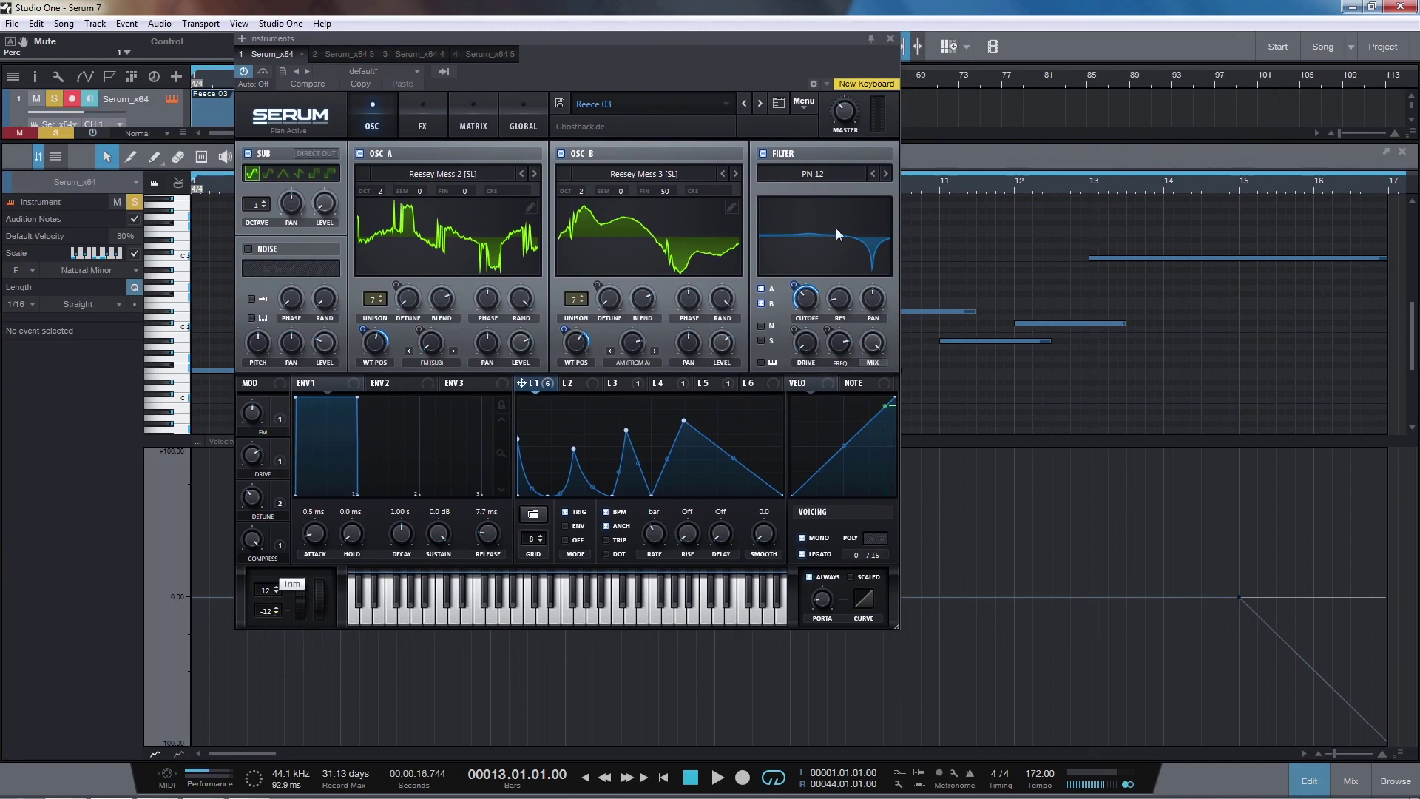
pyautogui.press('space')
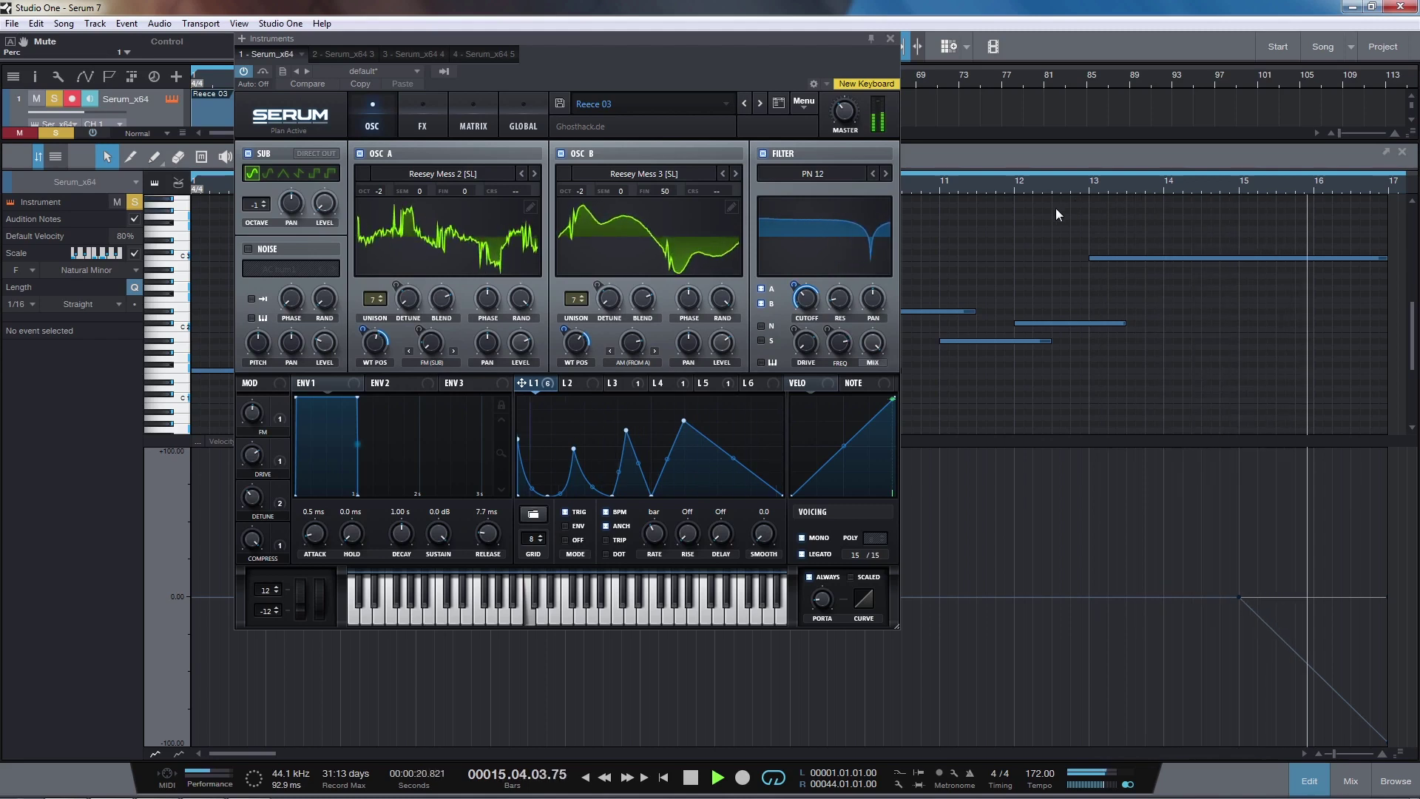
pyautogui.press('space')
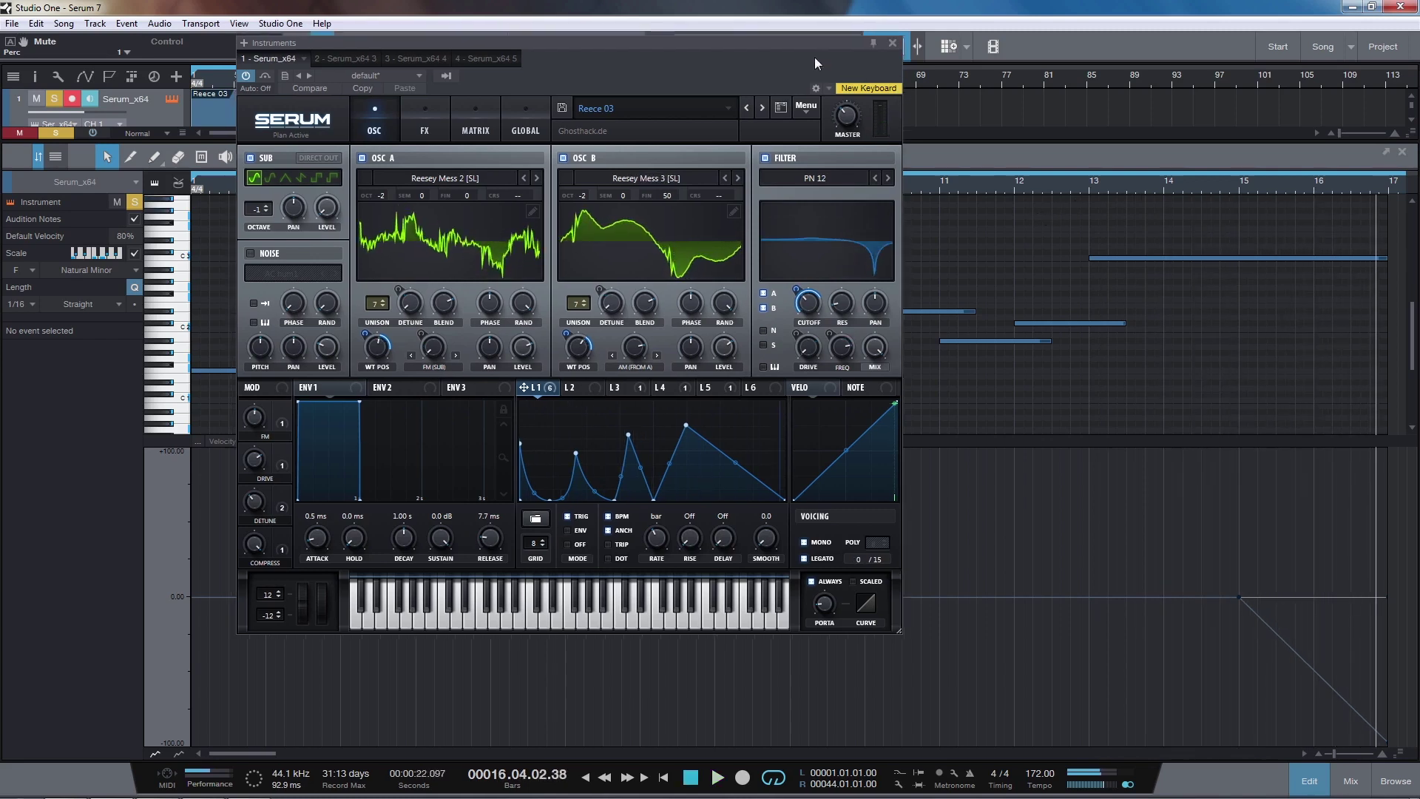
pyautogui.moveTo(815, 56); pyautogui.dragTo(835, 99)
pyautogui.press('Home')
pyautogui.click(433, 167)
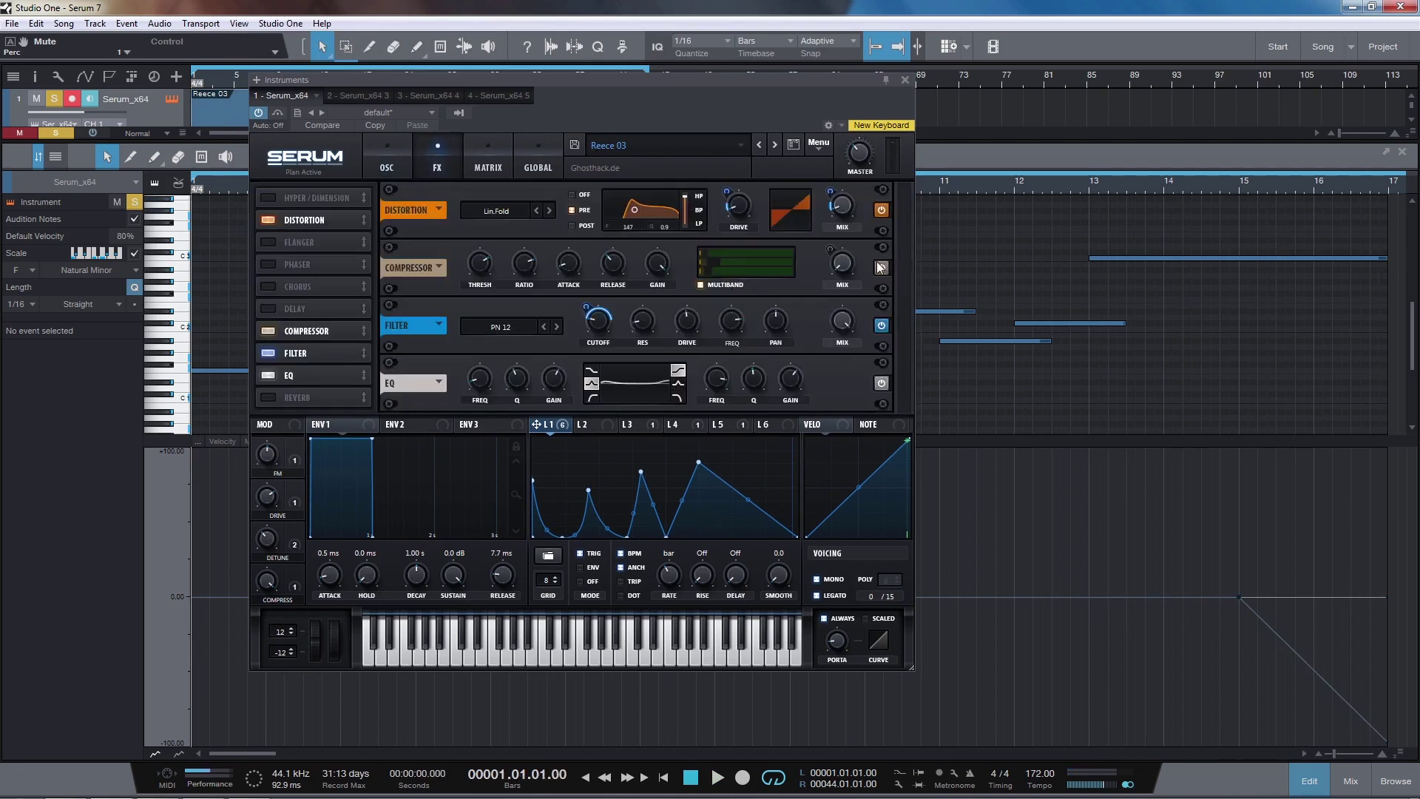
# On the OSC page, play Reece 03 with the main filter off, then re-enable it.
pyautogui.click(406, 169)
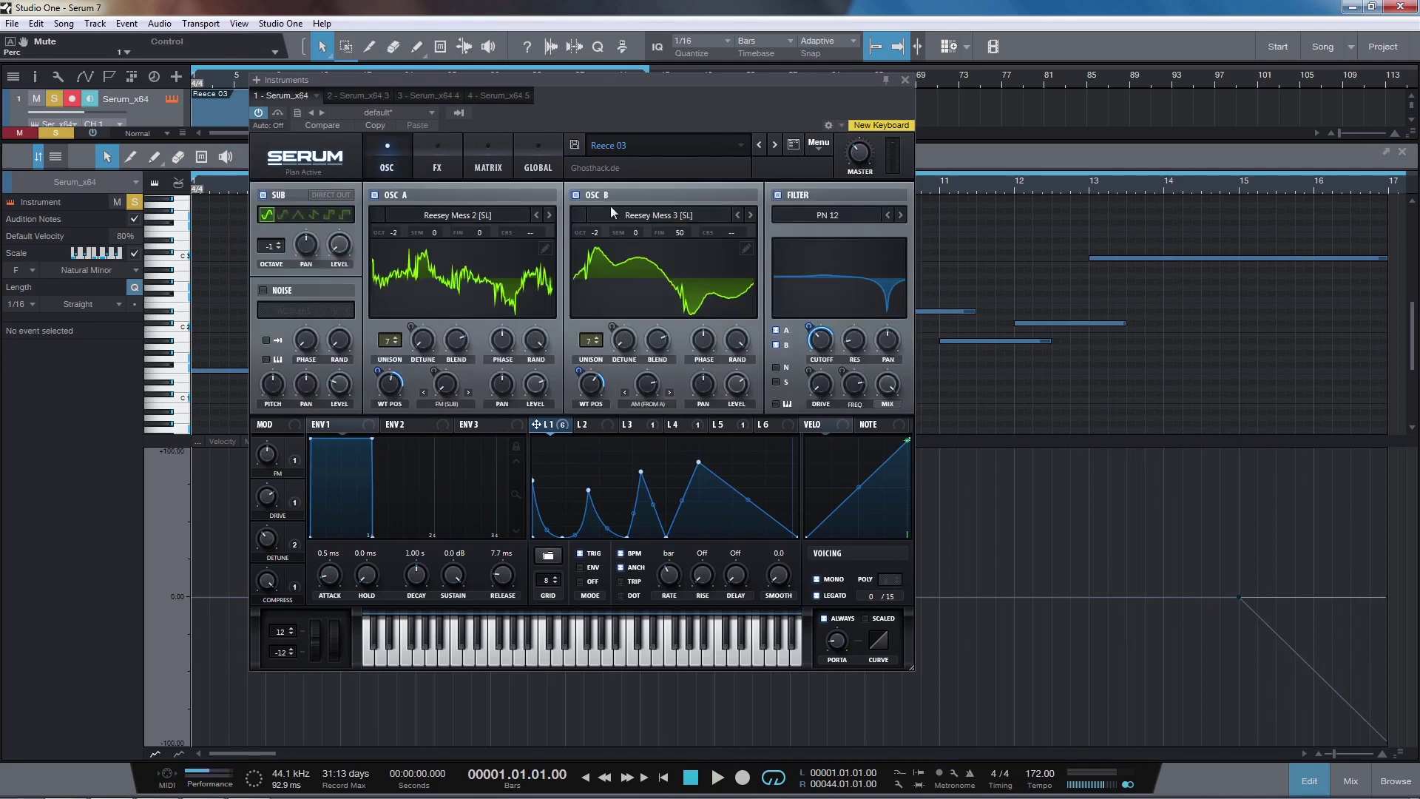
pyautogui.click(790, 196)
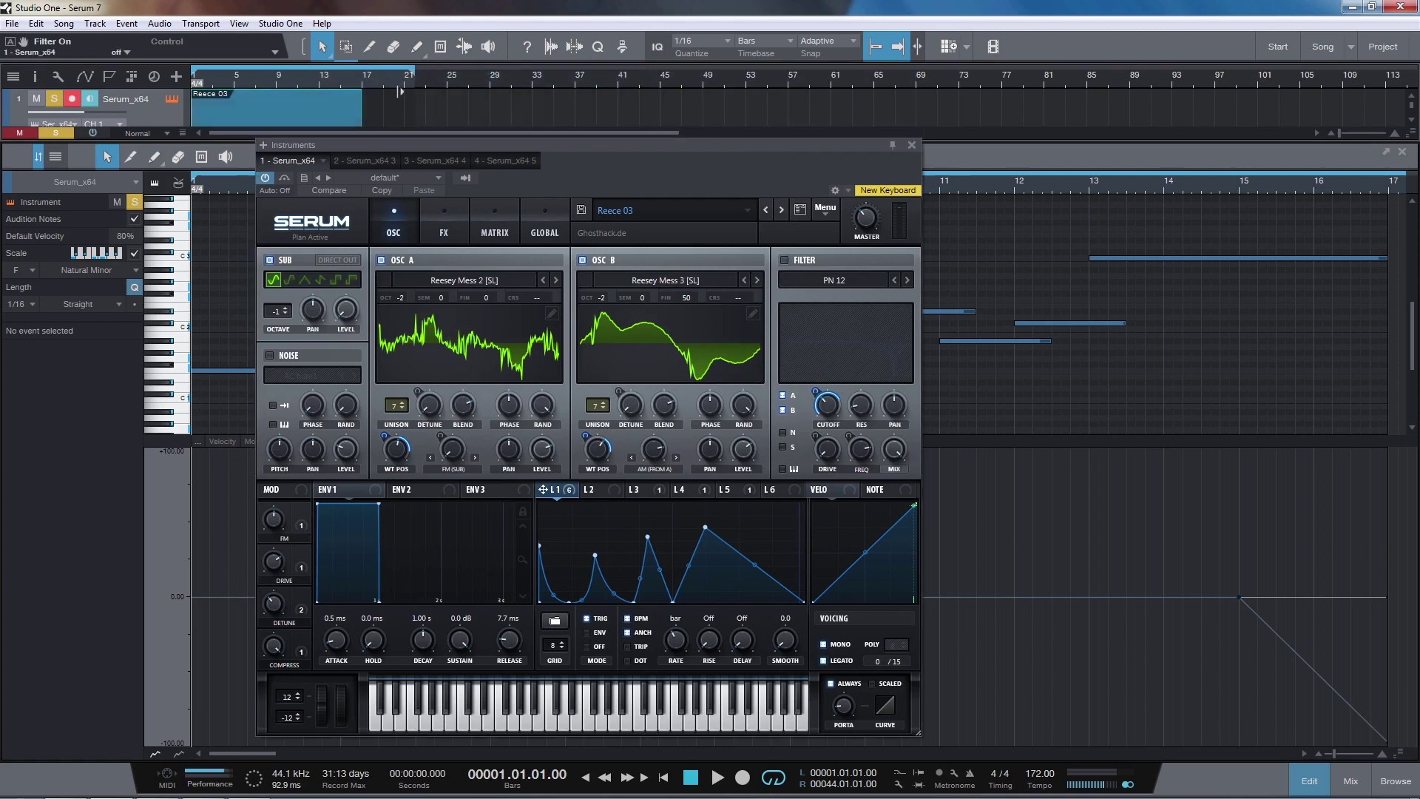
pyautogui.press('space')
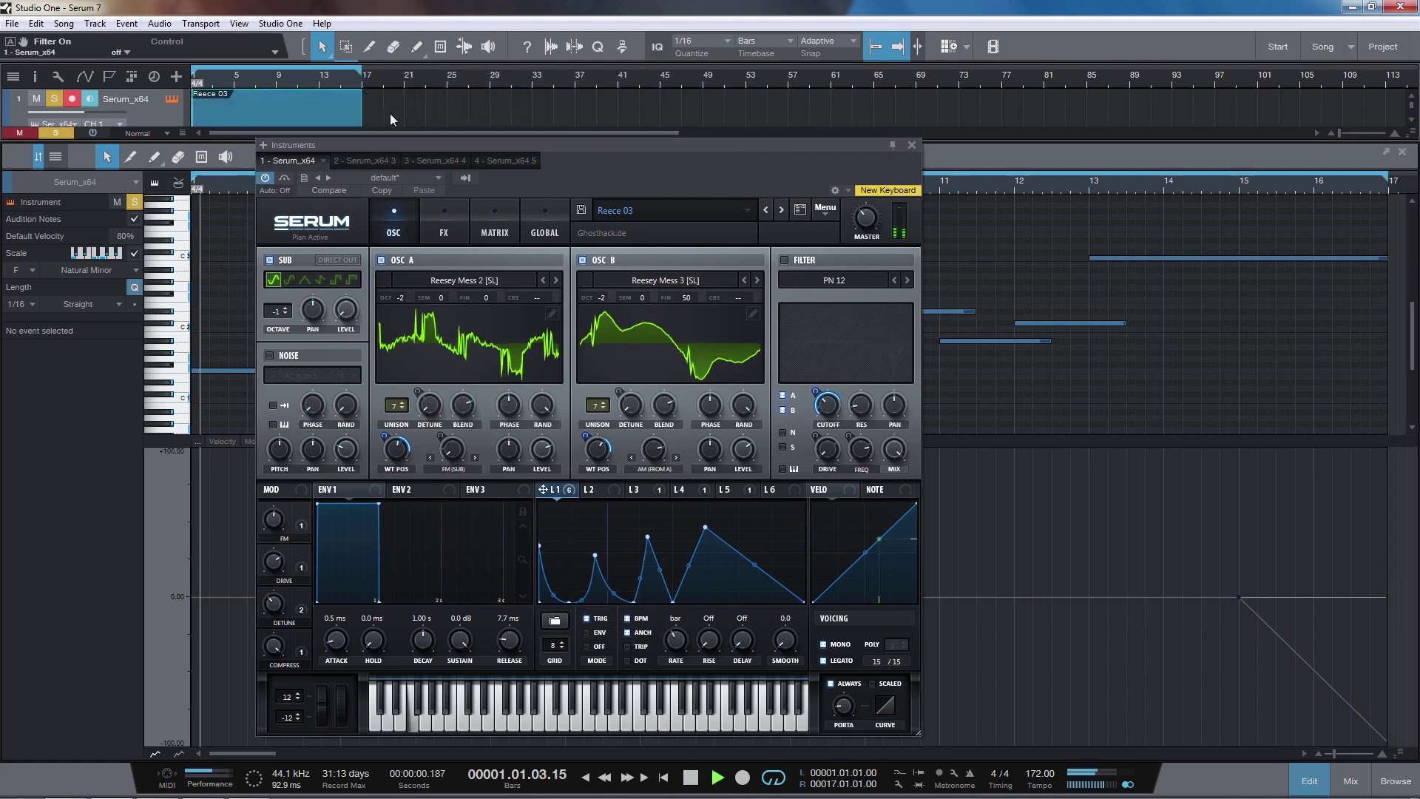
pyautogui.moveTo(772, 145); pyautogui.dragTo(788, 95)
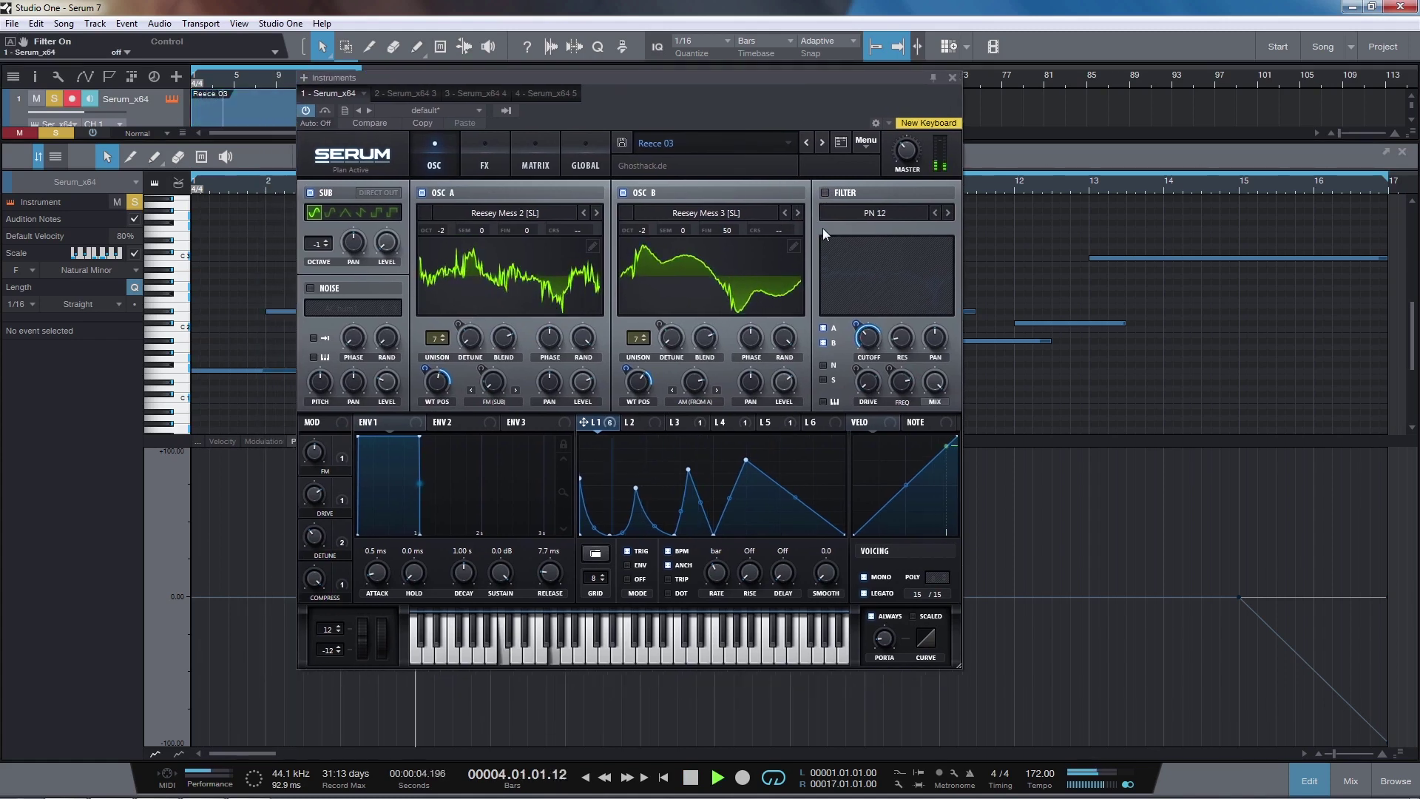
pyautogui.click(824, 192)
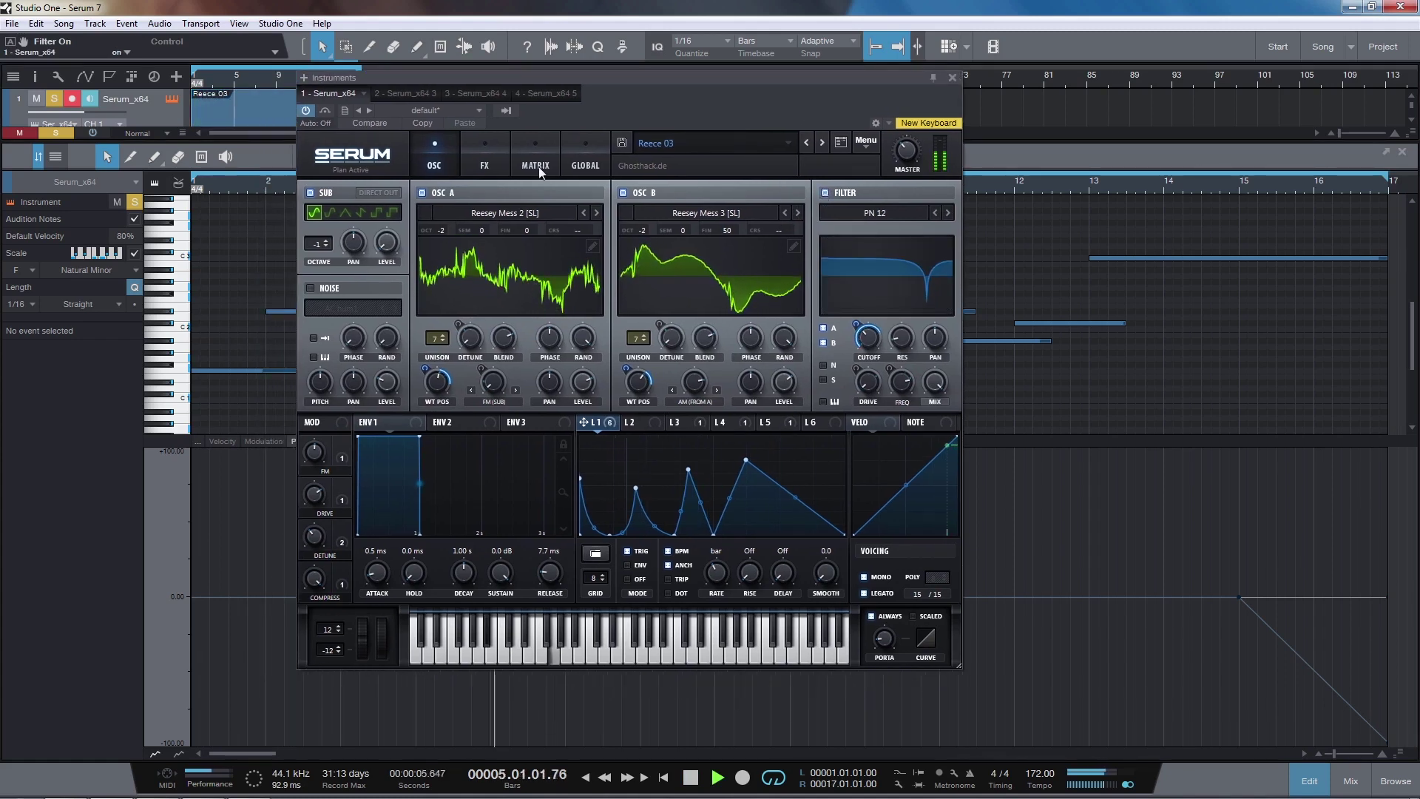
# In the FX rack, bypass and re-enable the Compressor and Filter effects during playback.
pyautogui.click(492, 165)
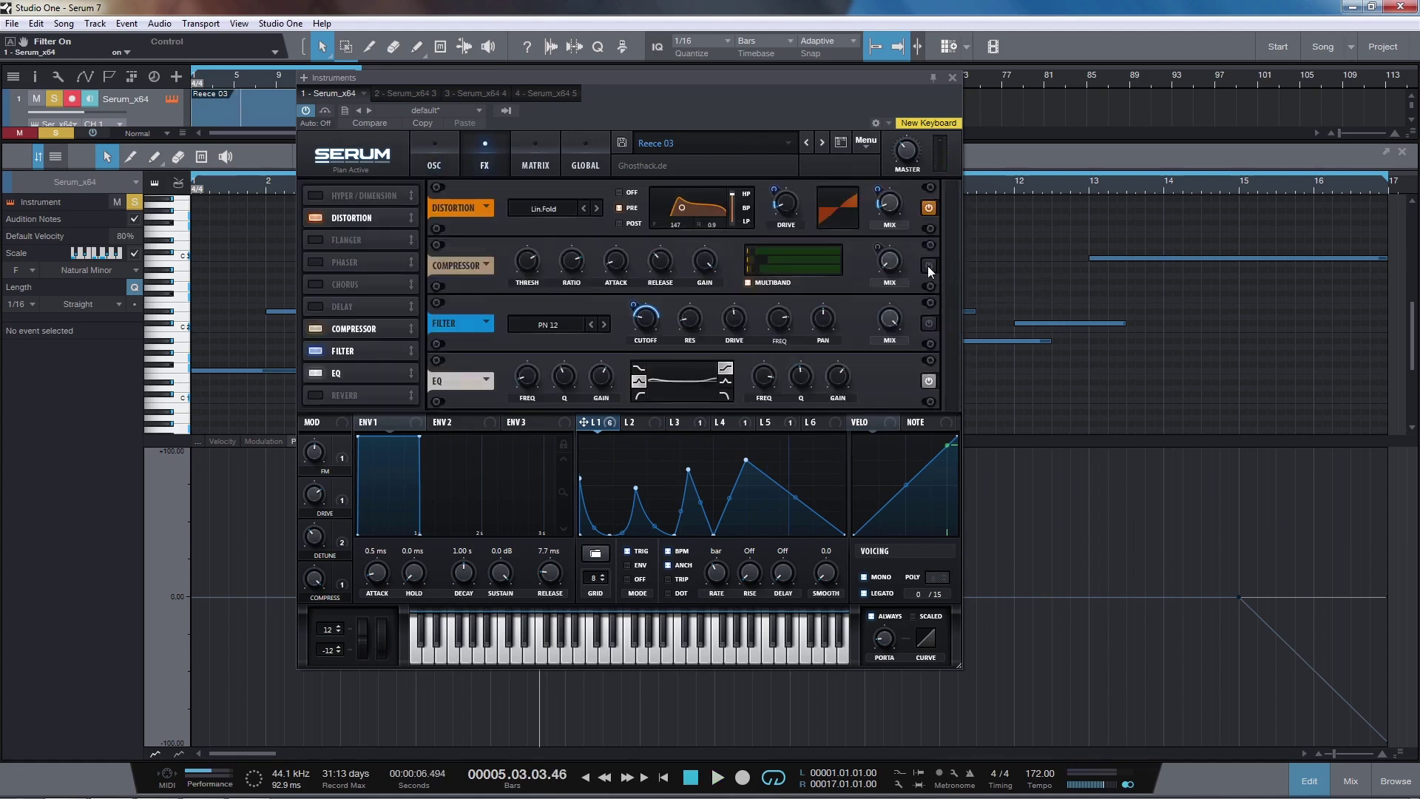
pyautogui.press('space')
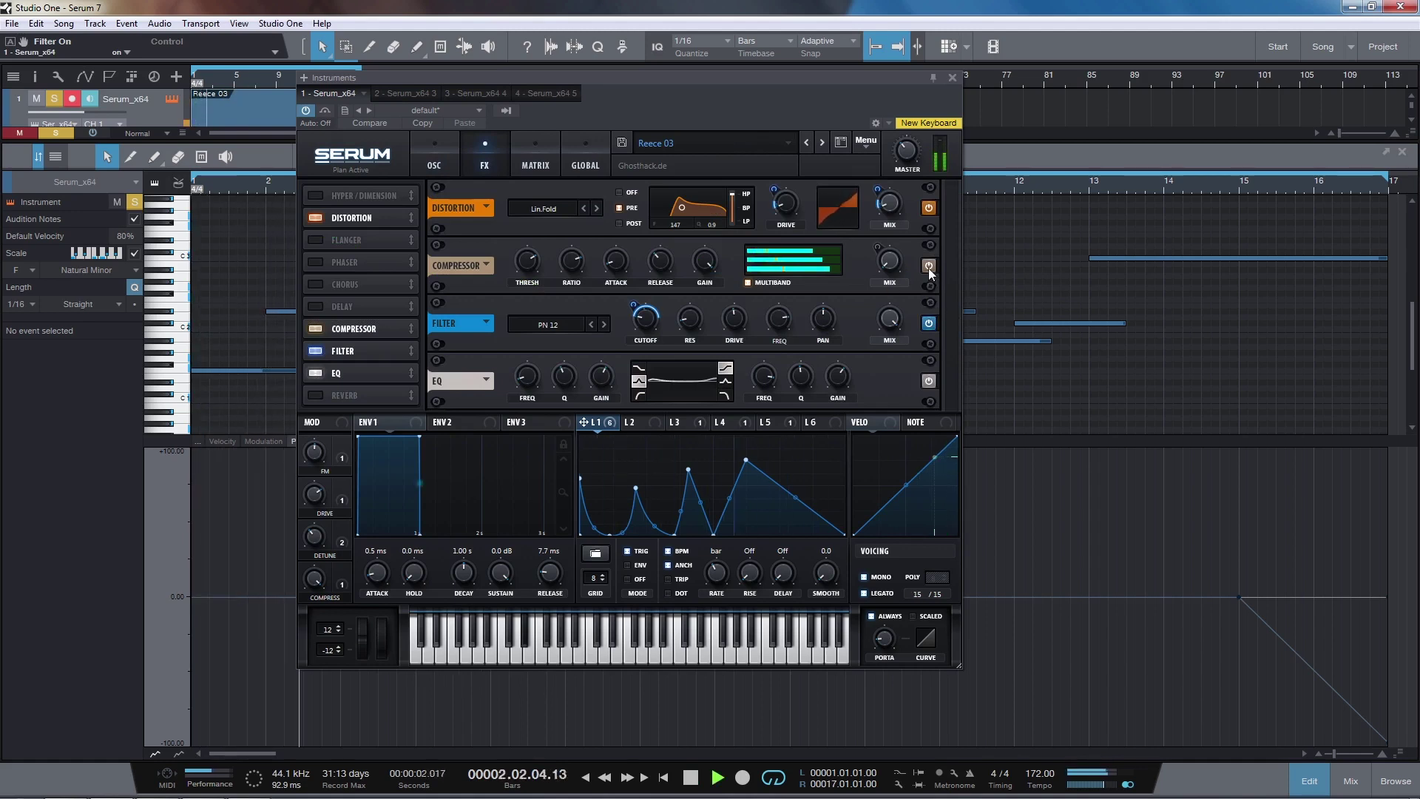
pyautogui.click(929, 267)
pyautogui.click(930, 324)
pyautogui.click(929, 324)
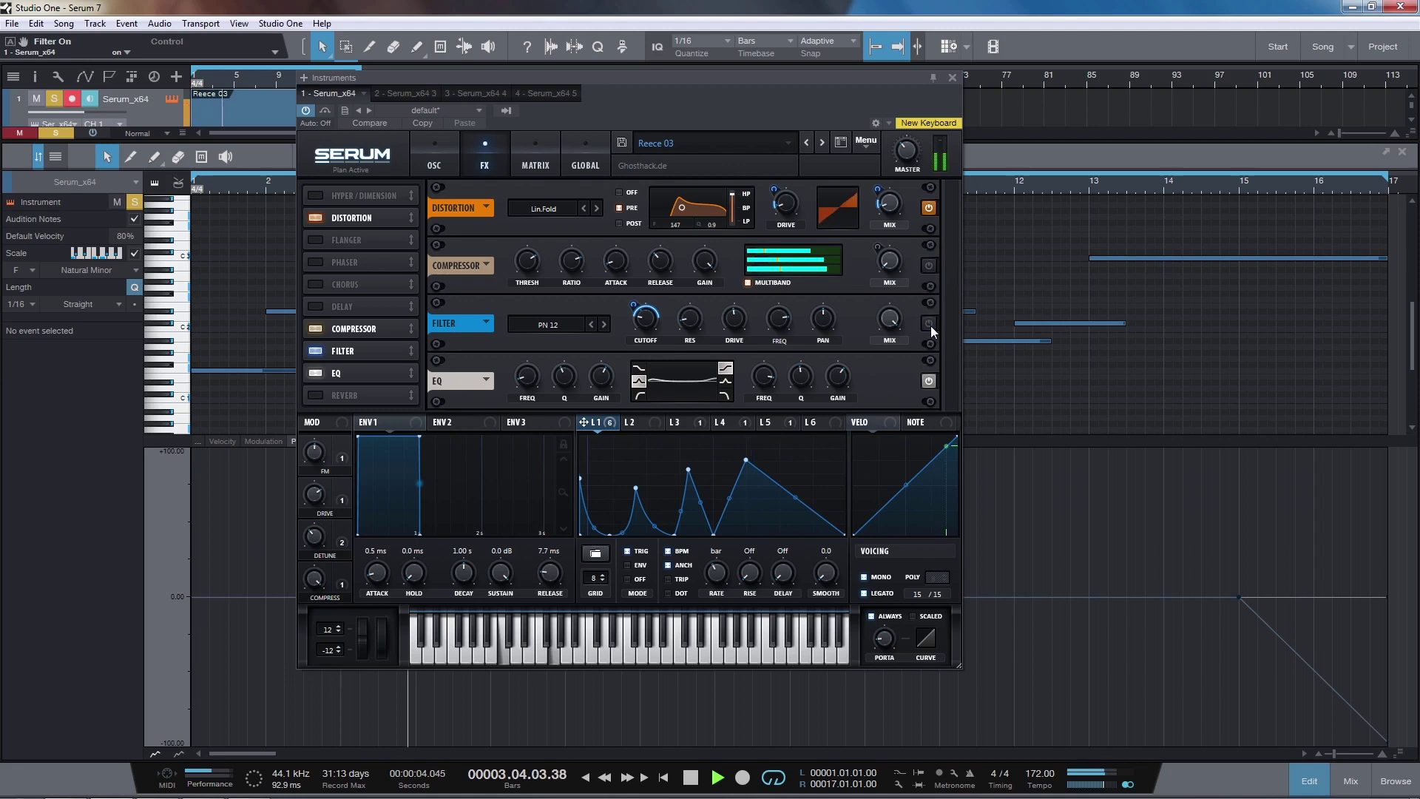
pyautogui.click(930, 266)
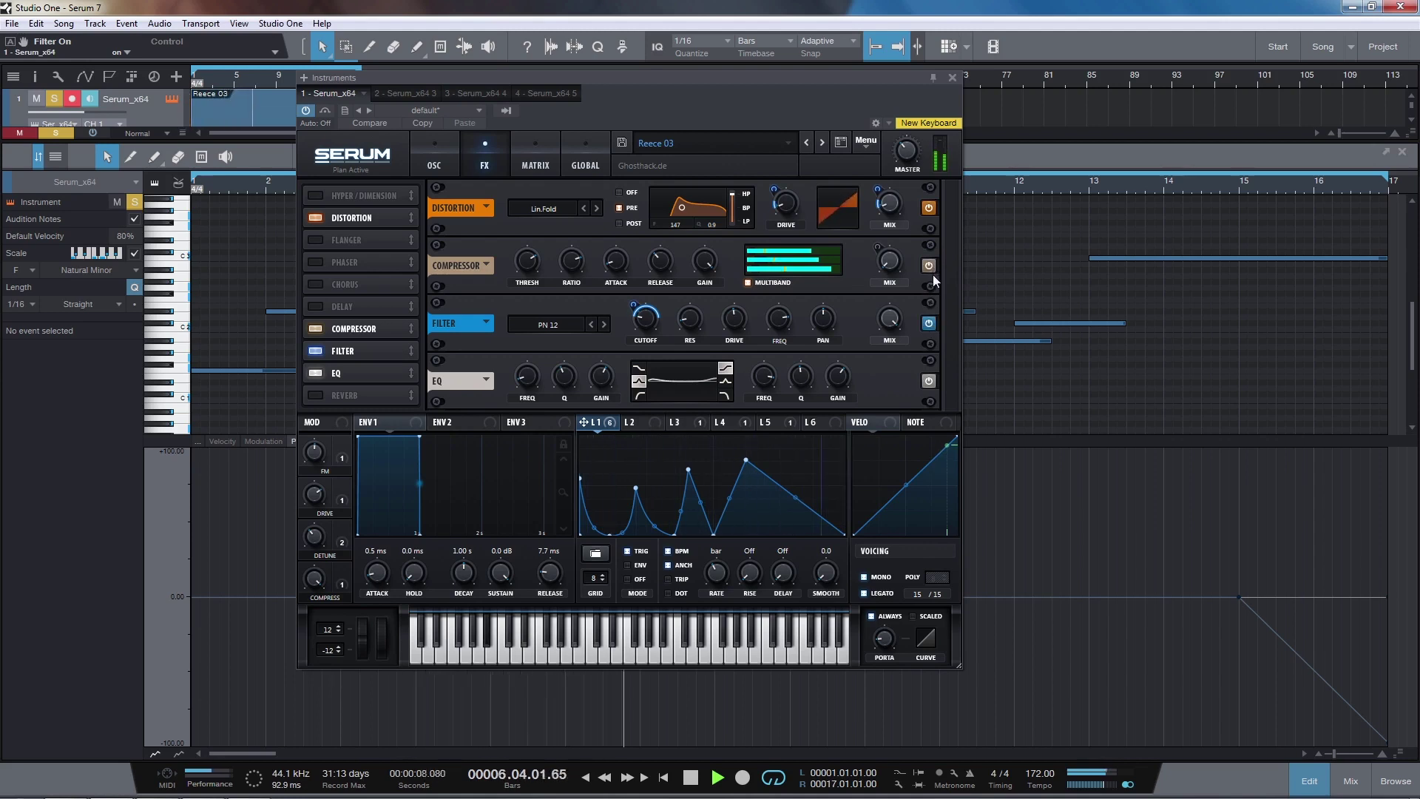
# Toggle the main filter off and on again, revisit the FX rack, then close Serum.
pyautogui.click(443, 164)
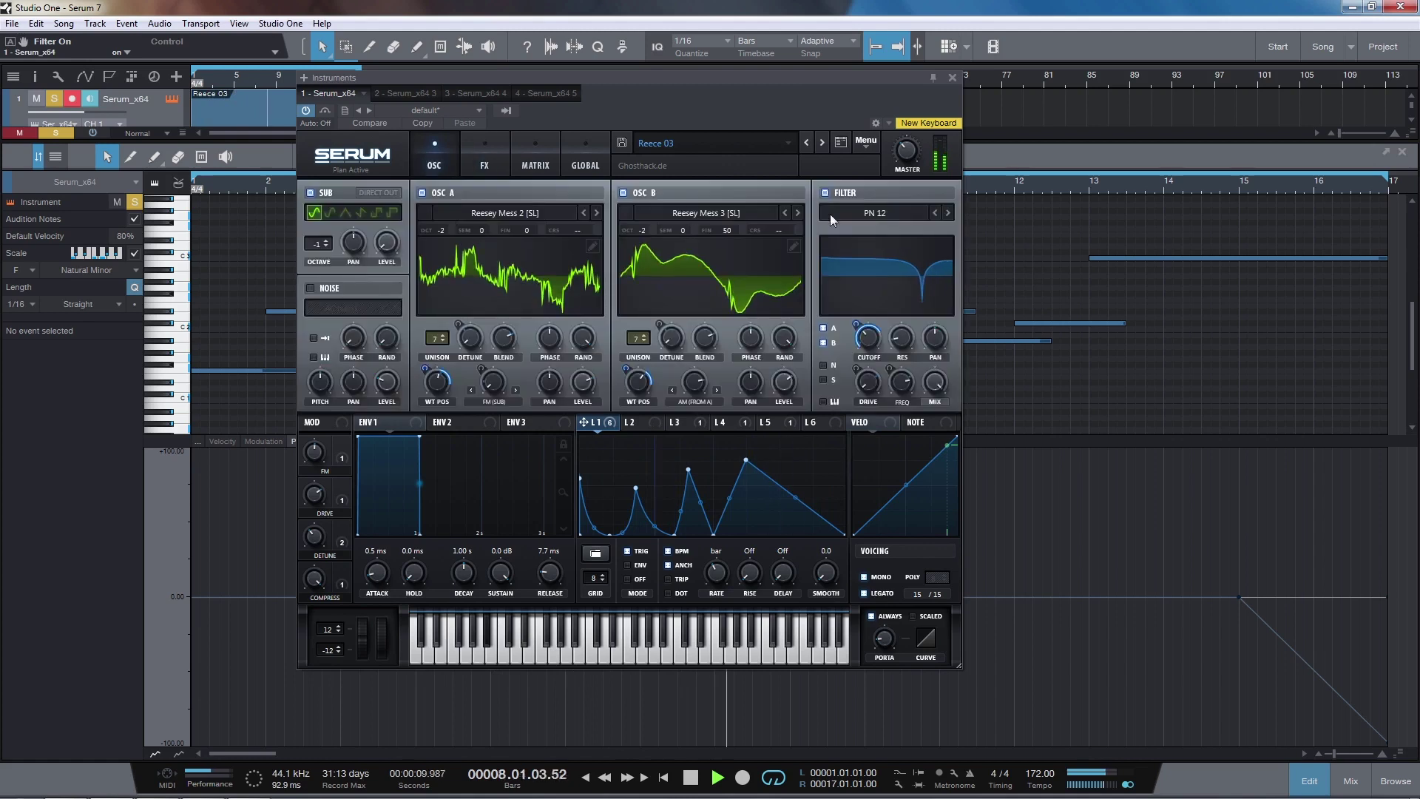
pyautogui.click(823, 193)
pyautogui.click(824, 192)
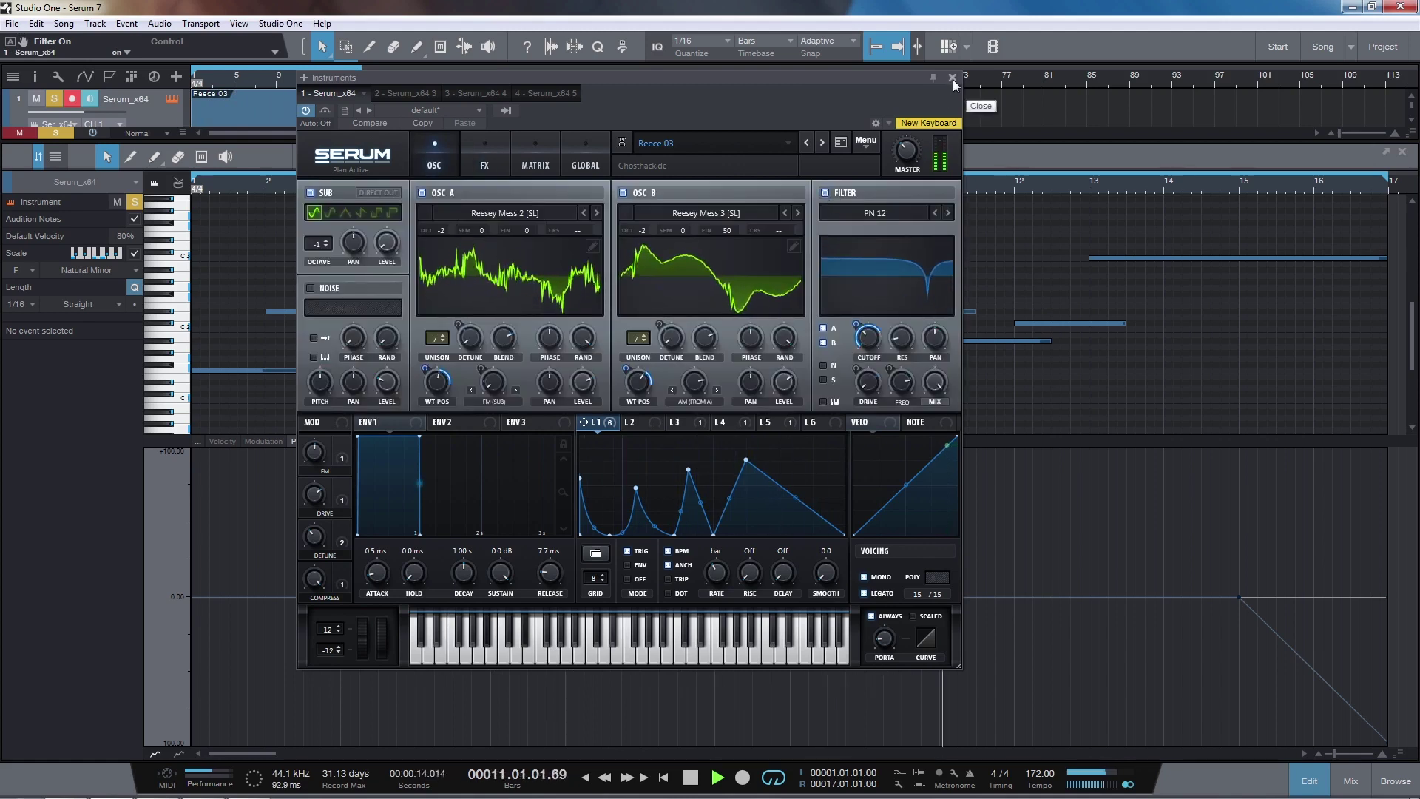
pyautogui.press('space')
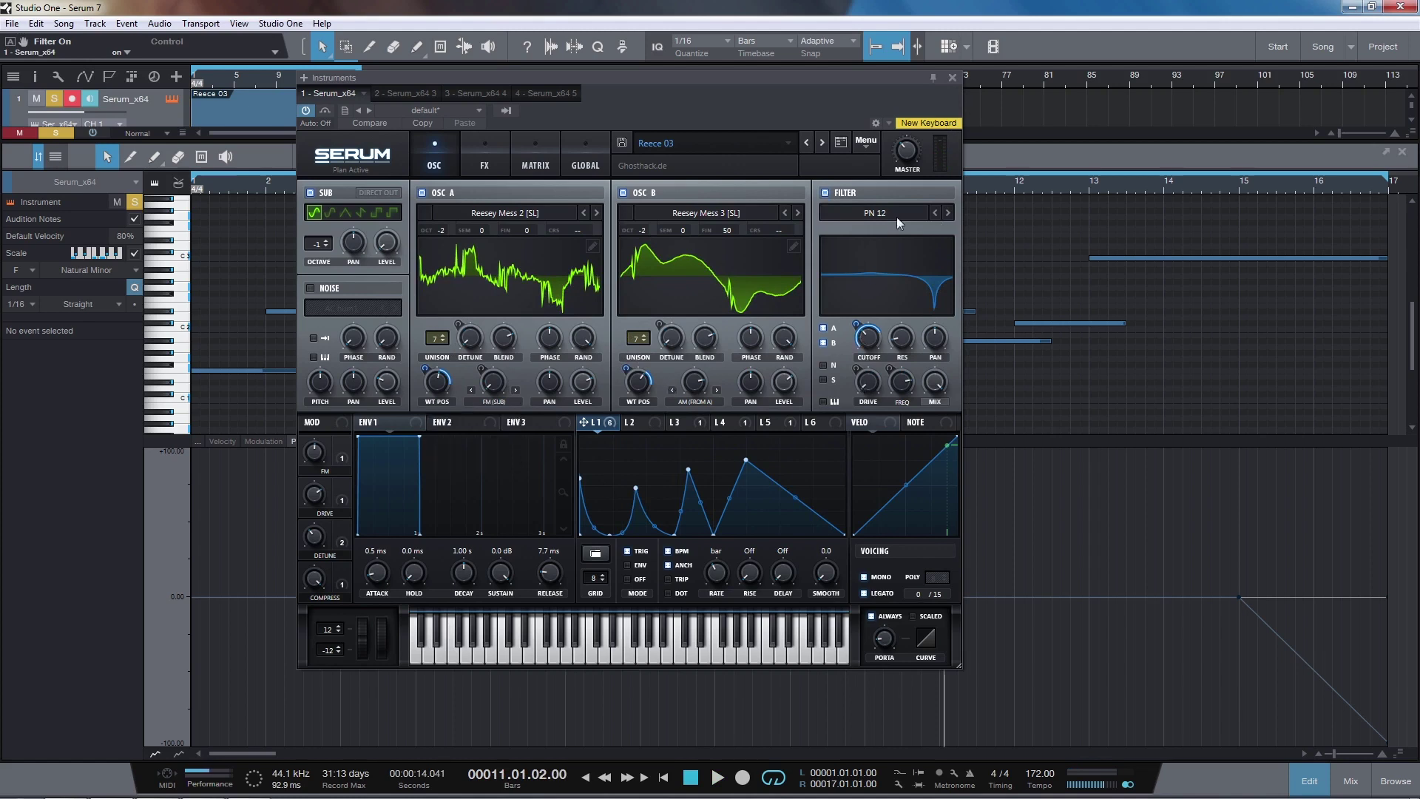
pyautogui.click(500, 168)
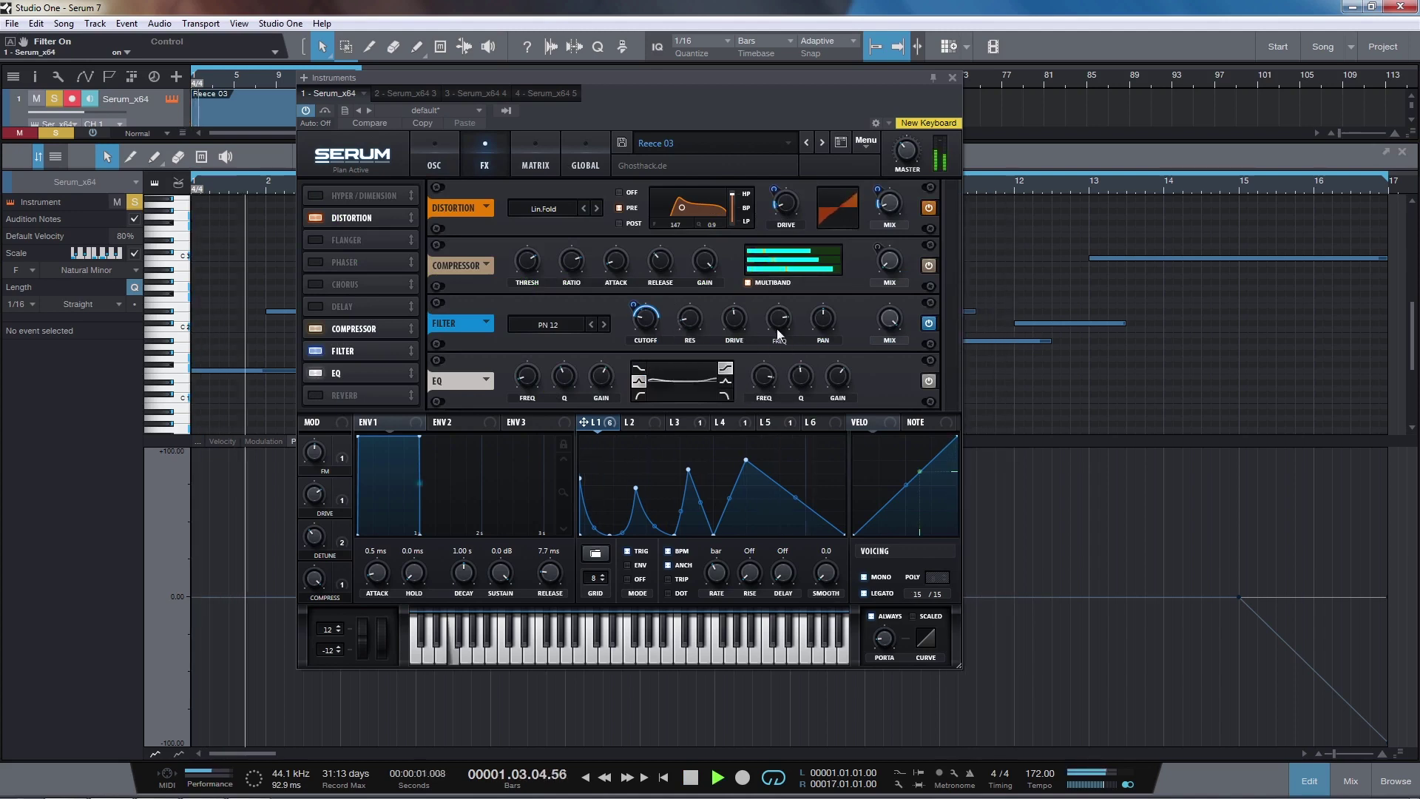
pyautogui.press('space')
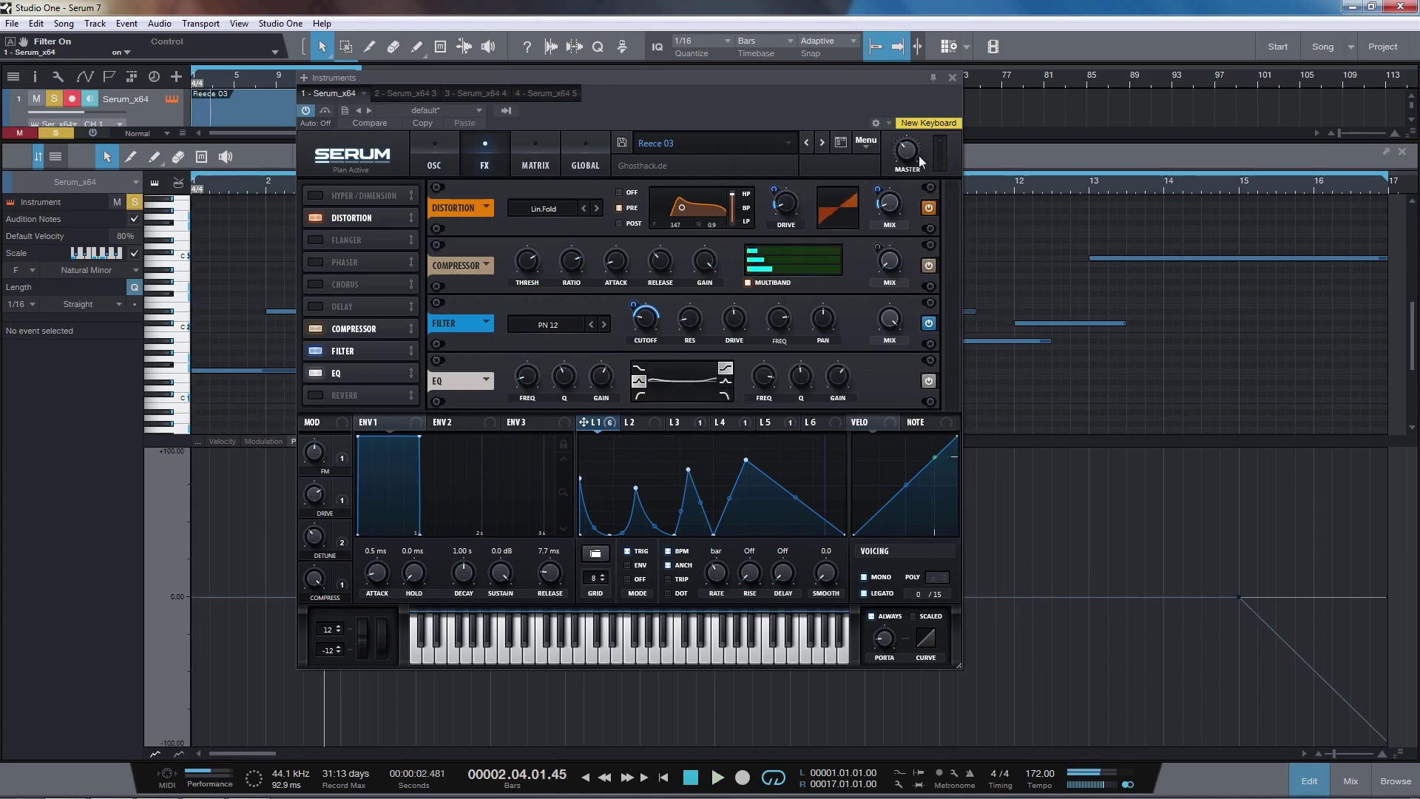
pyautogui.click(952, 78)
# Close the note editor, select track 3's first Neuro Bass part, solo track 3 and set the loop start to bar 17.
pyautogui.click(1402, 154)
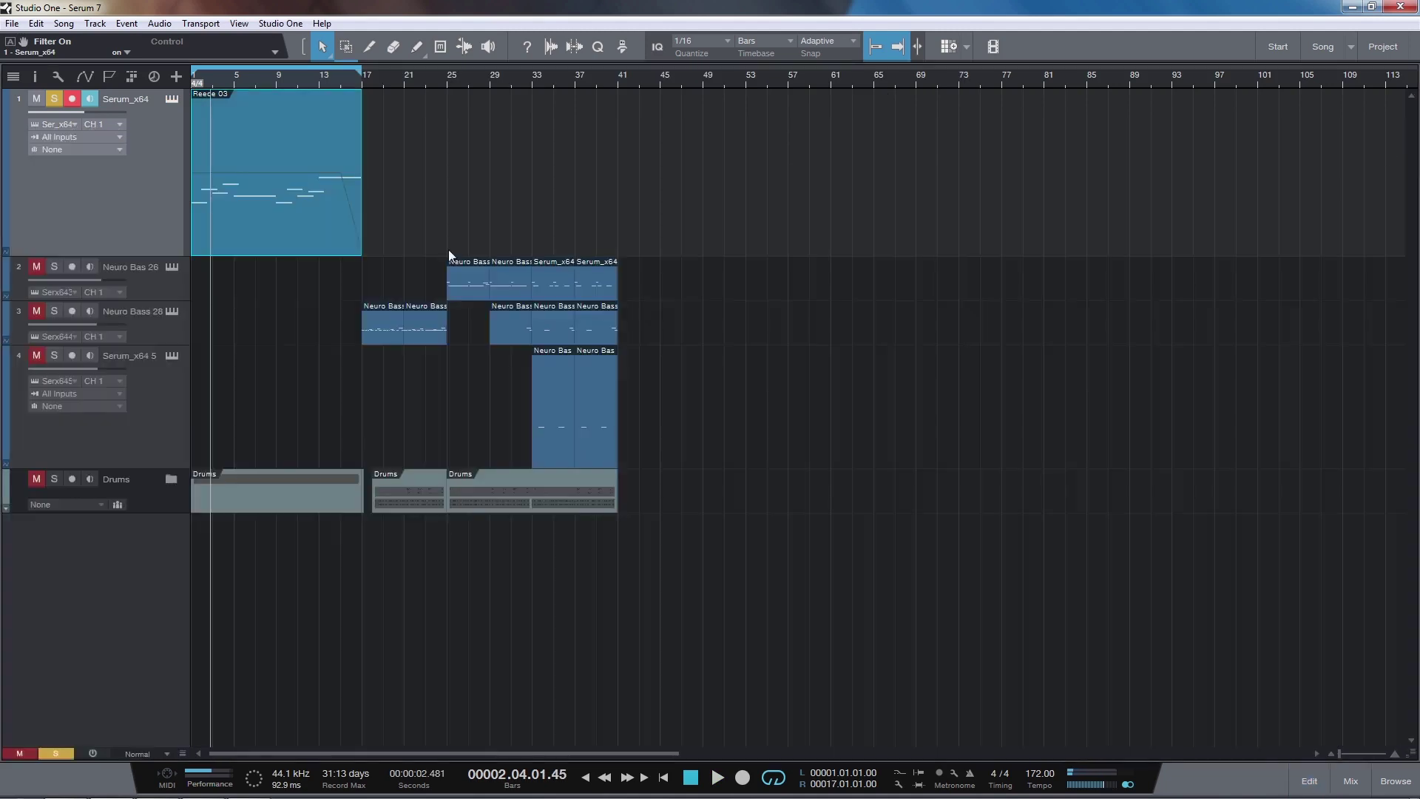
pyautogui.click(381, 326)
pyautogui.click(371, 82)
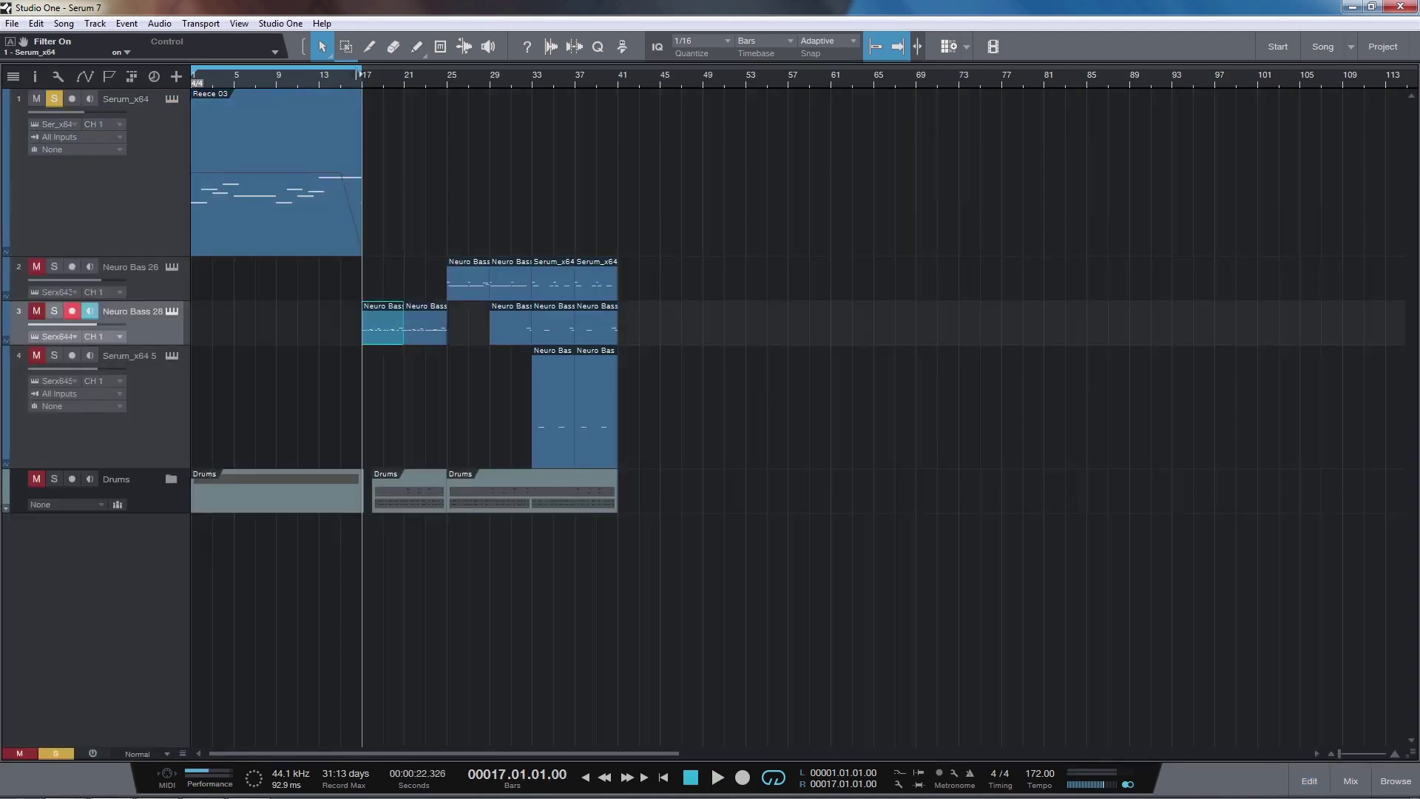
pyautogui.click(57, 313)
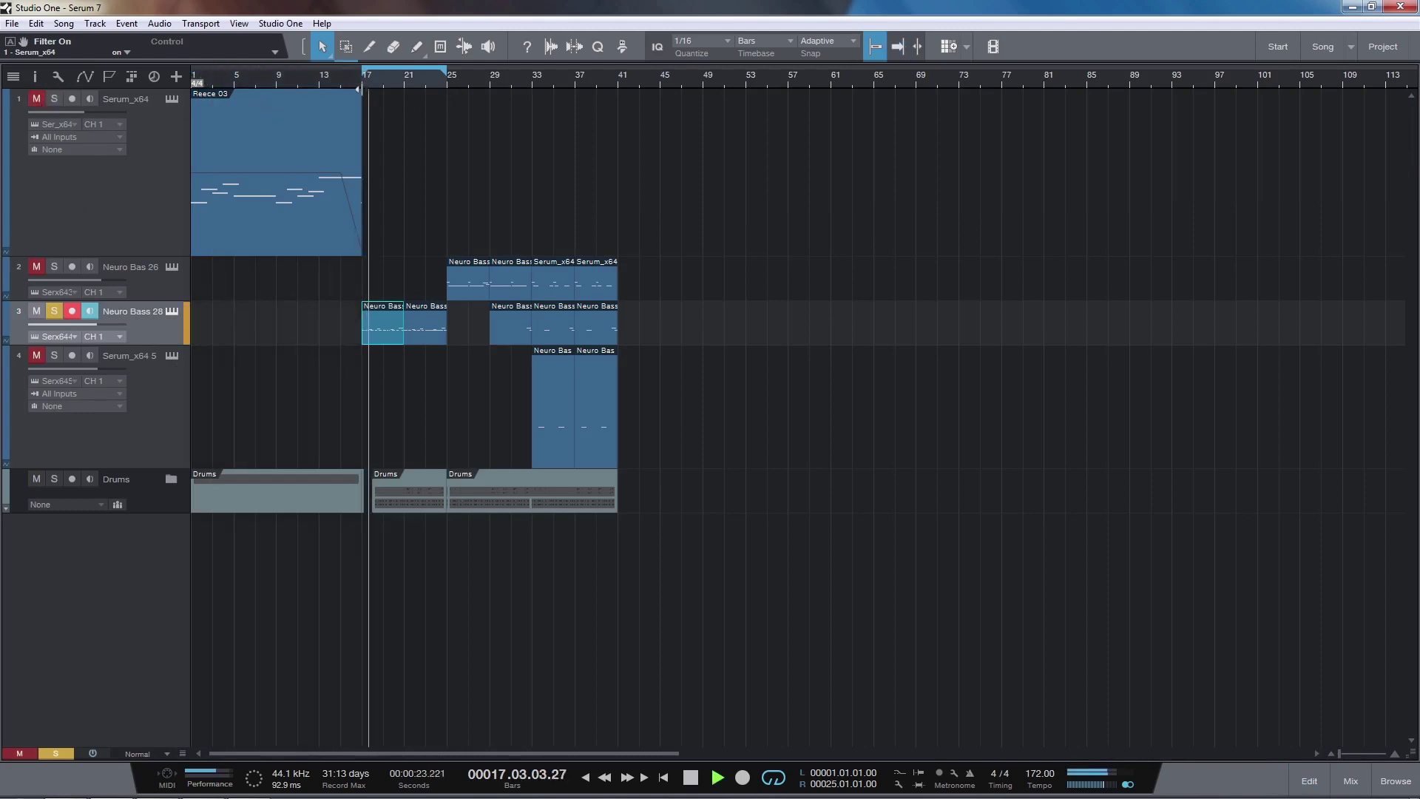
pyautogui.hotkey('ctrl', '1')
# Open track 3's Serum, glance at the Neuro Bass 28 FX rack, then return to the oscillators.
pyautogui.click(171, 310)
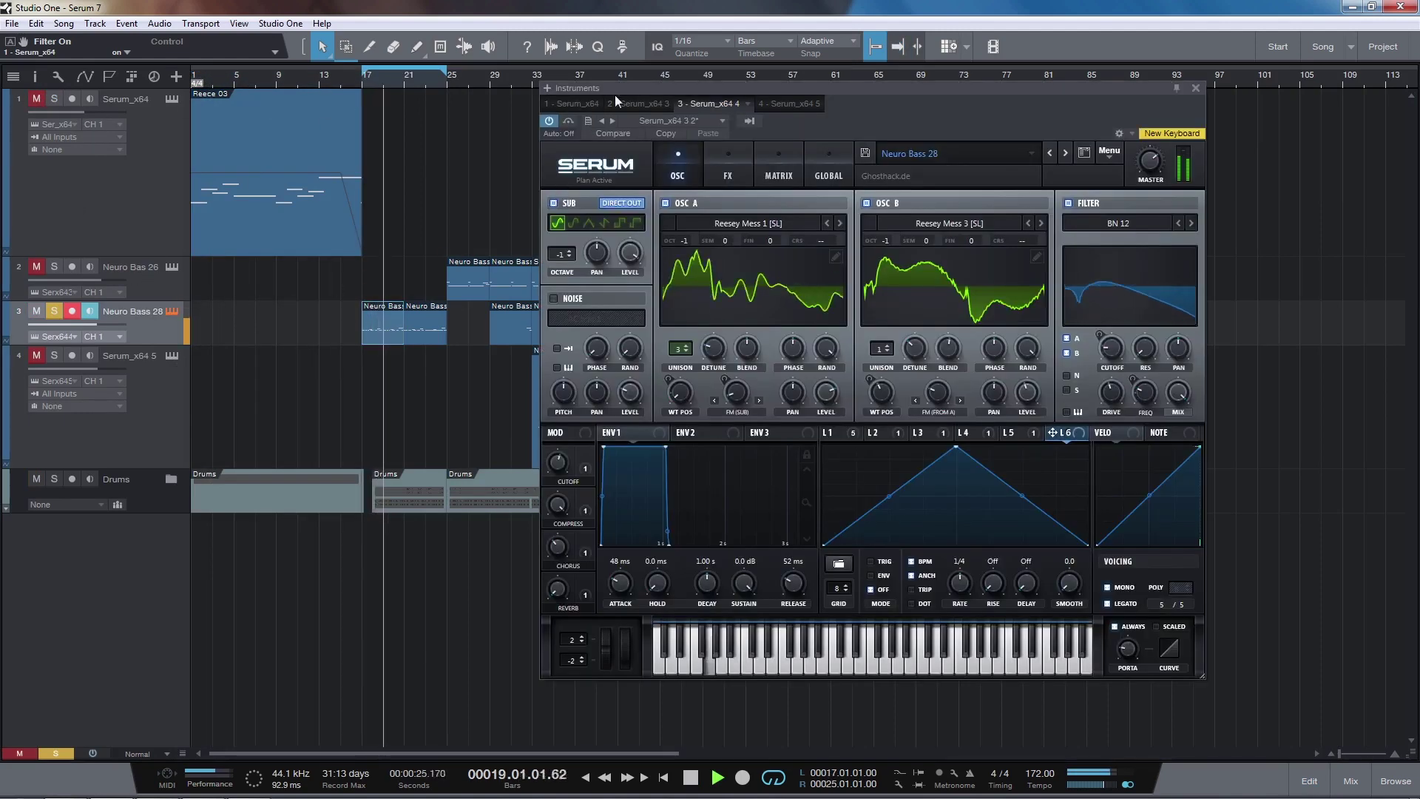
pyautogui.moveTo(614, 94); pyautogui.dragTo(724, 69)
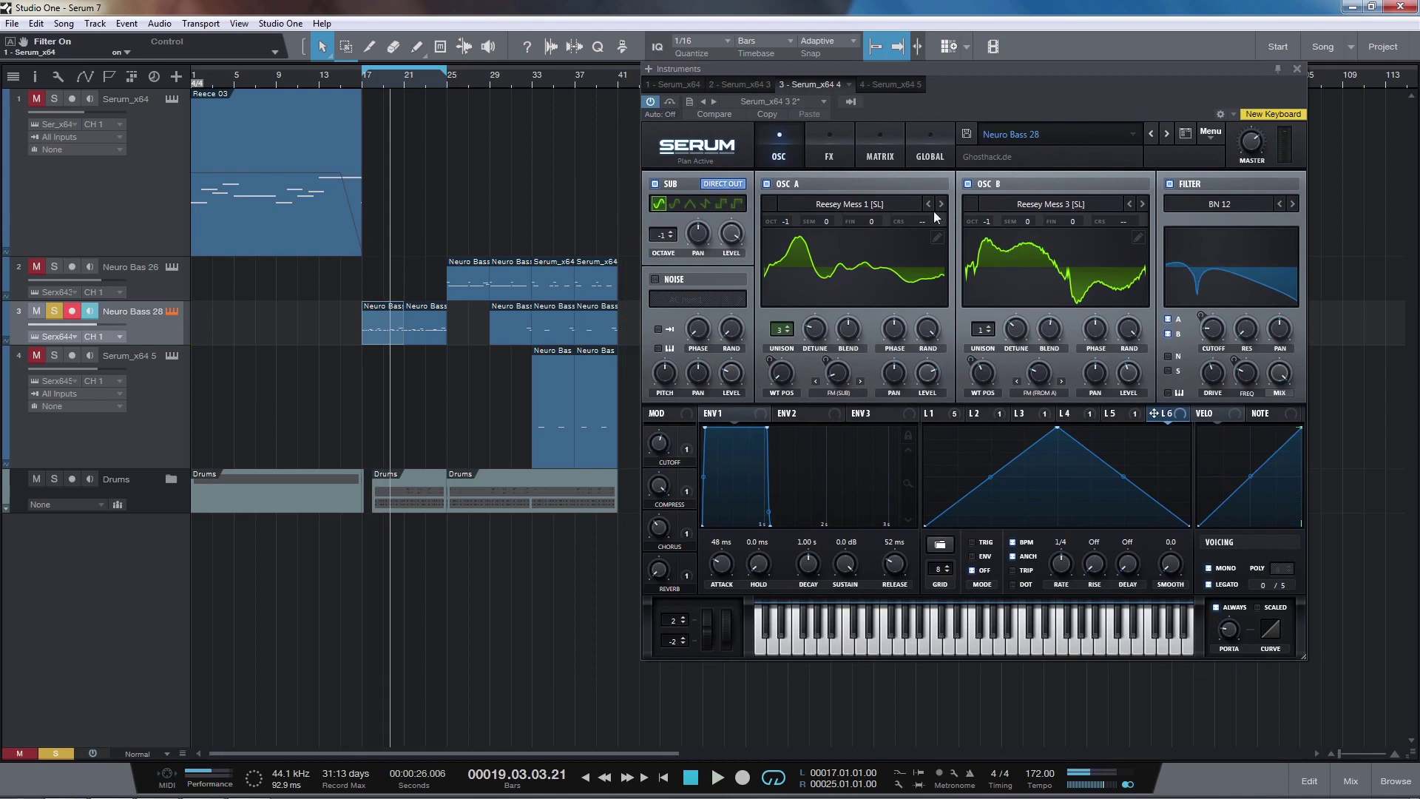
pyautogui.click(834, 156)
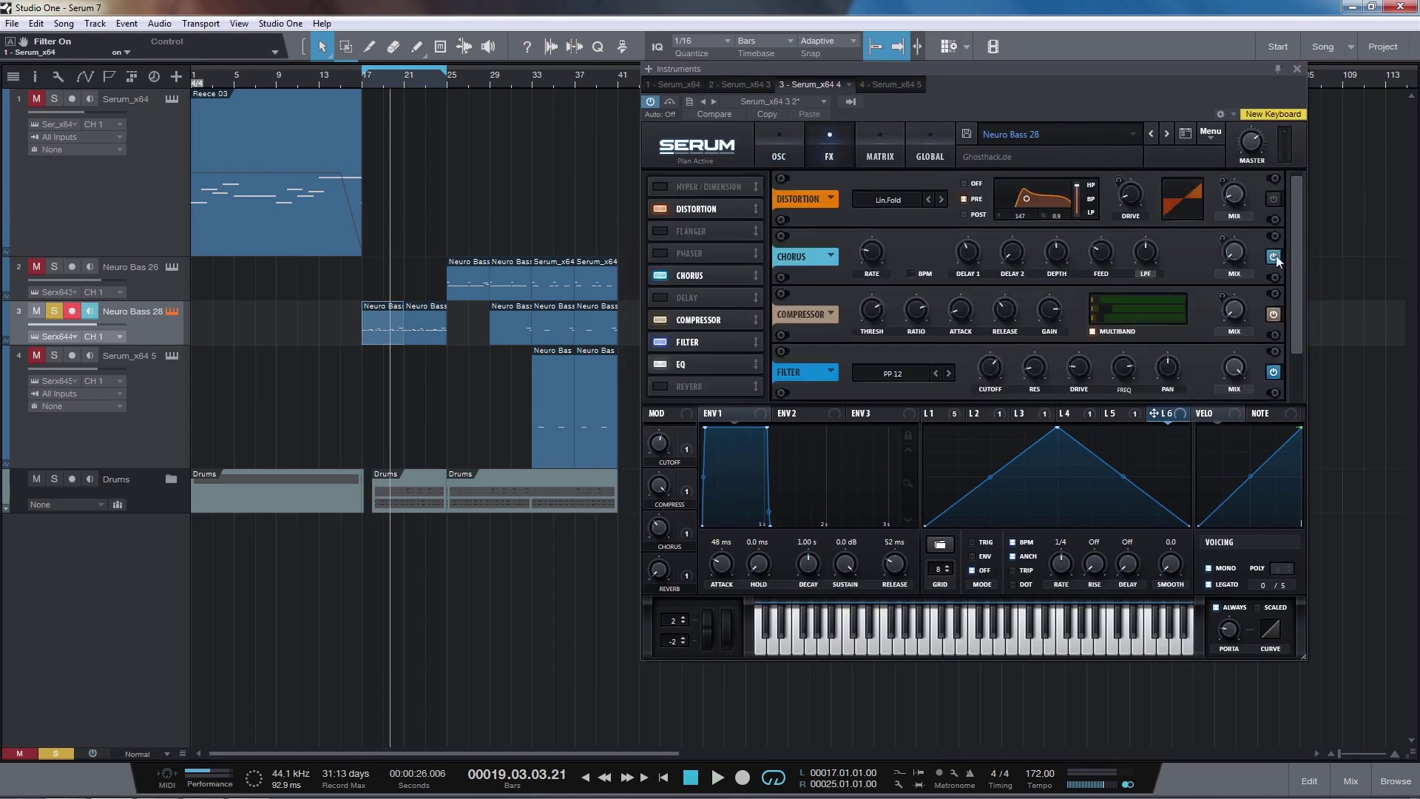
pyautogui.moveTo(1294, 341); pyautogui.dragTo(1285, 386)
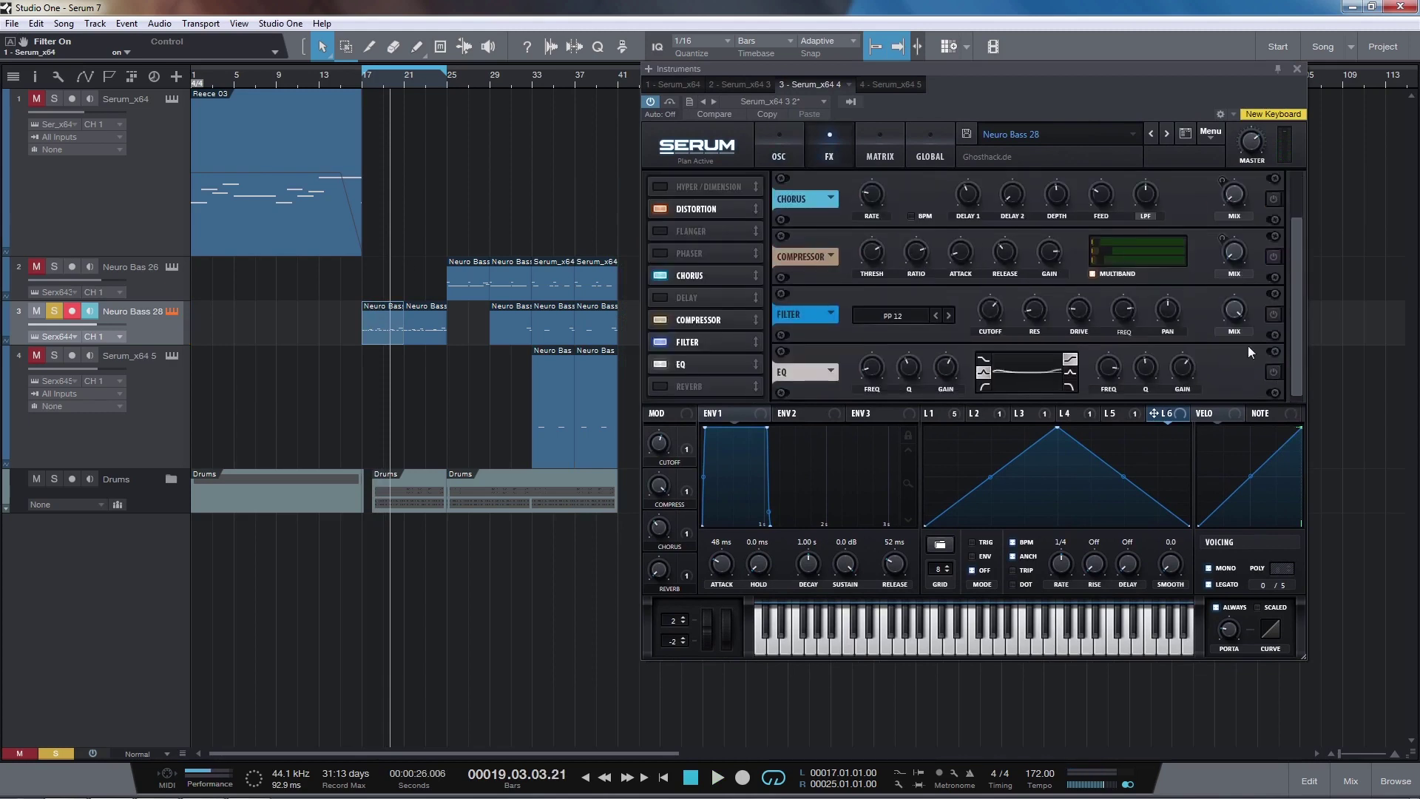
pyautogui.click(799, 153)
# Play the Neuro Bass 28 riff with the filter and OSC B switched off.
pyautogui.click(1170, 184)
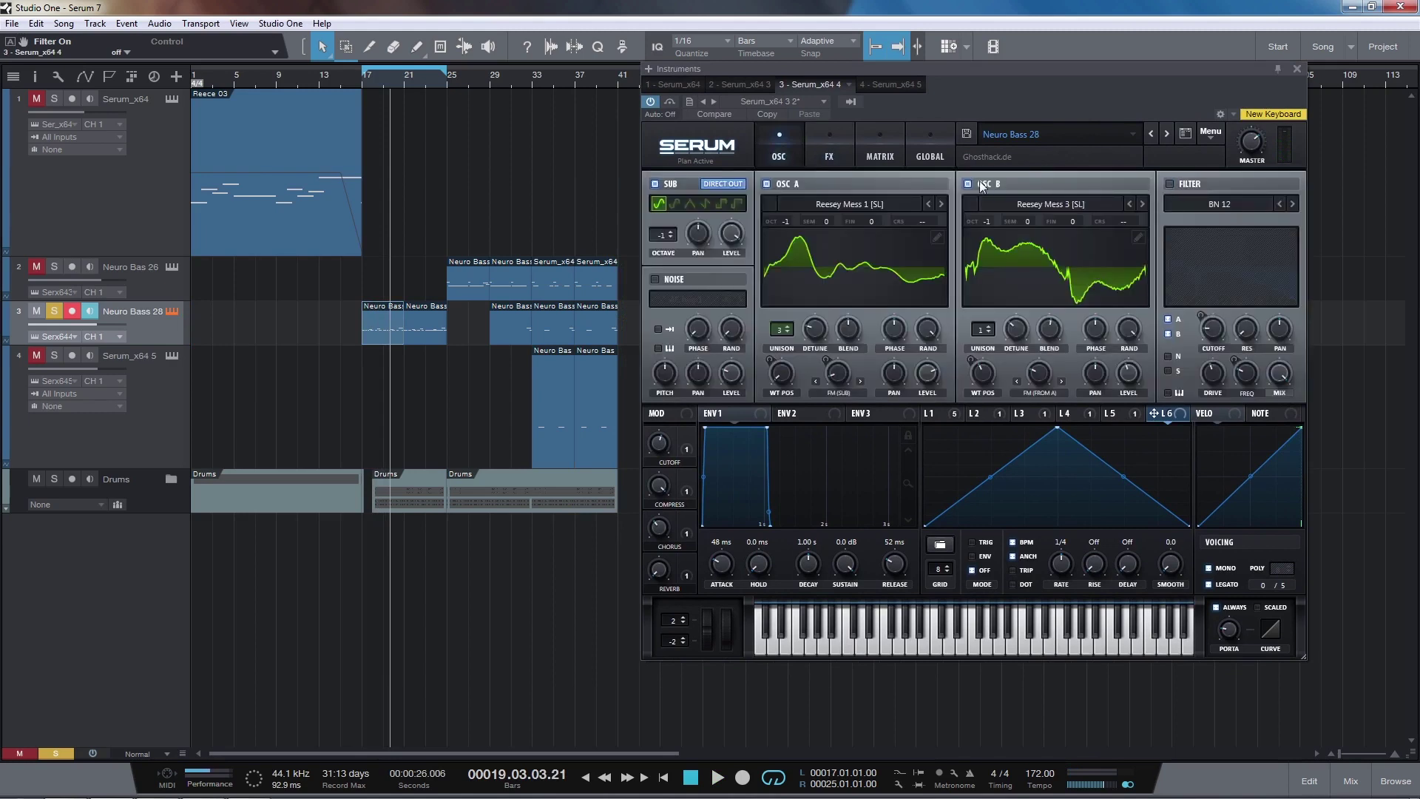
pyautogui.click(967, 183)
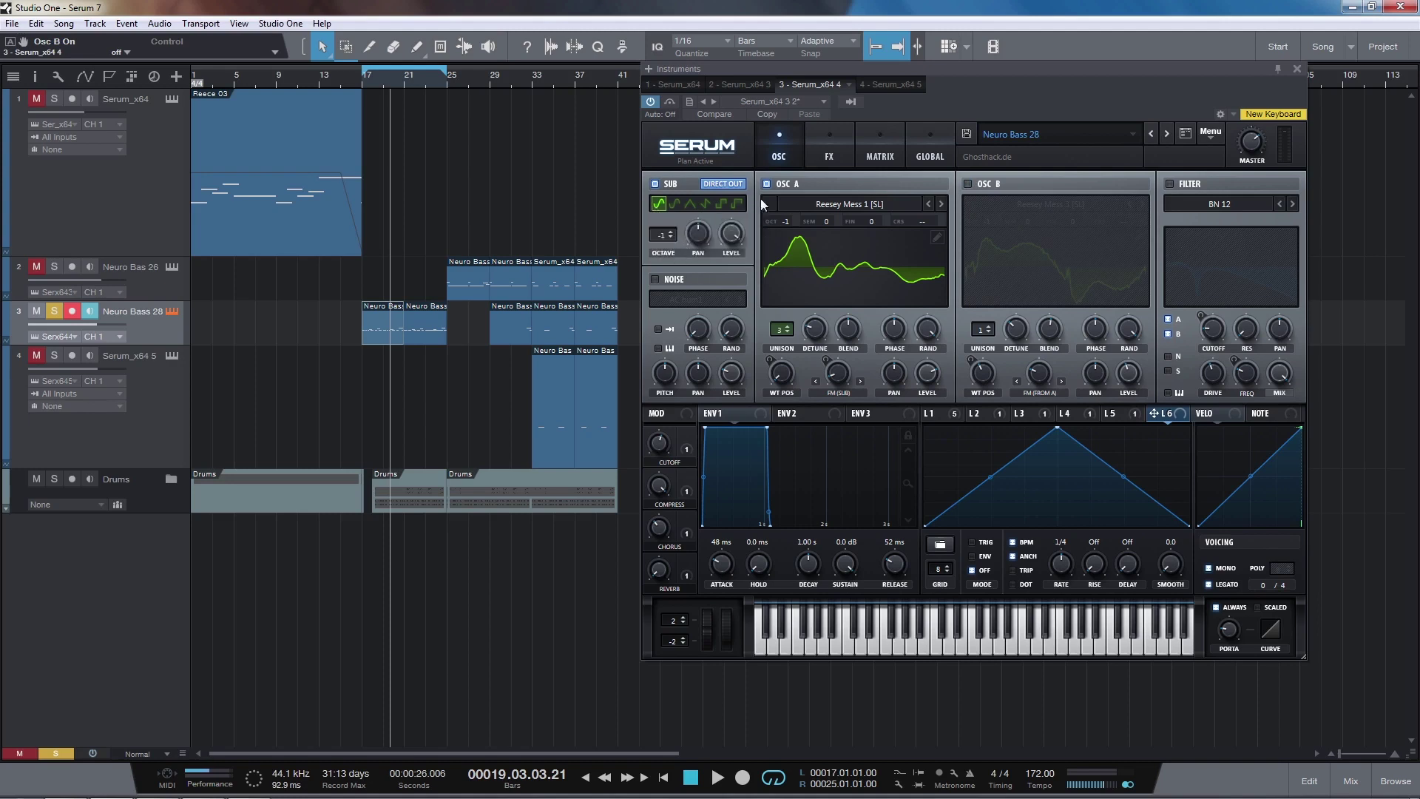
pyautogui.press('space')
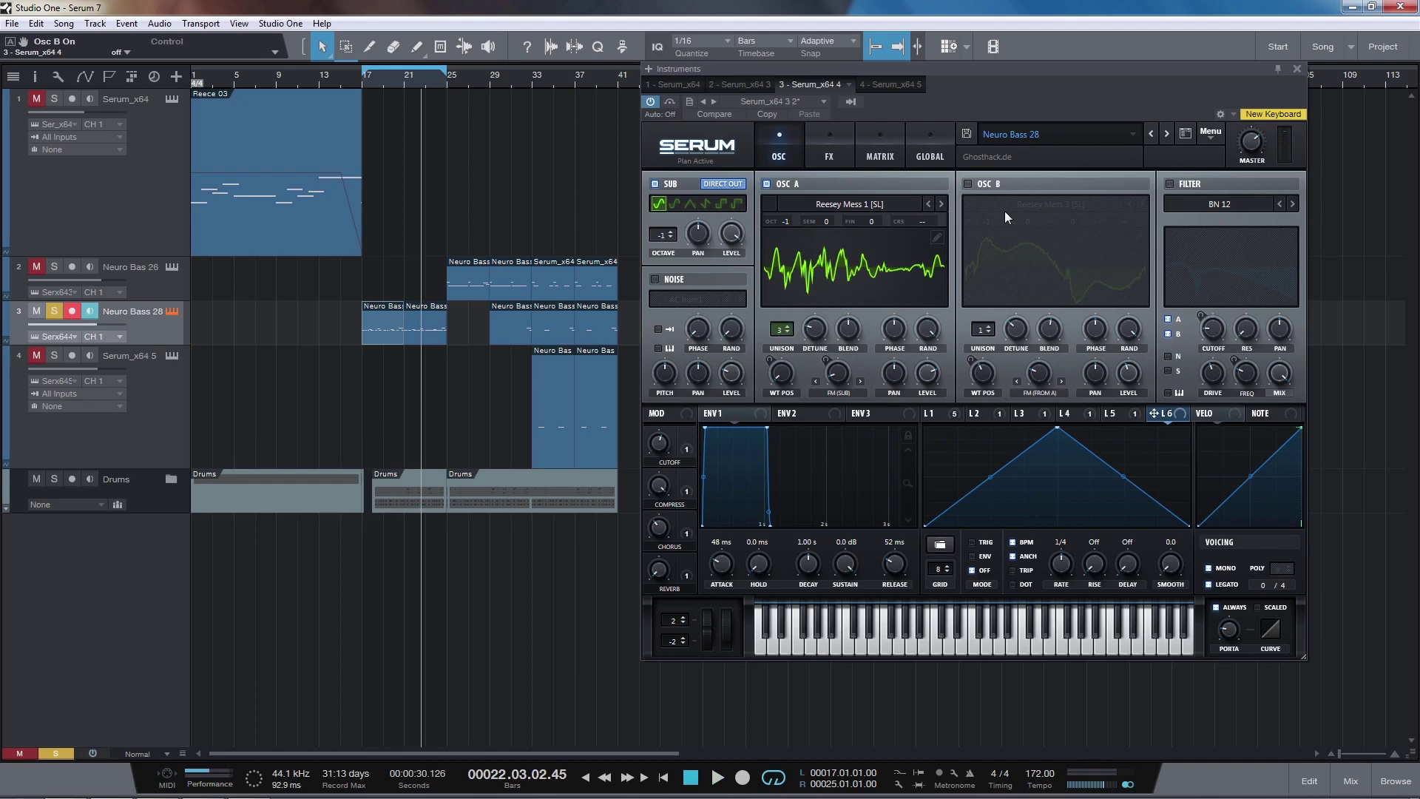
# Re-enable OSC B and then the filter, replaying the loop from bar 17.
pyautogui.click(968, 183)
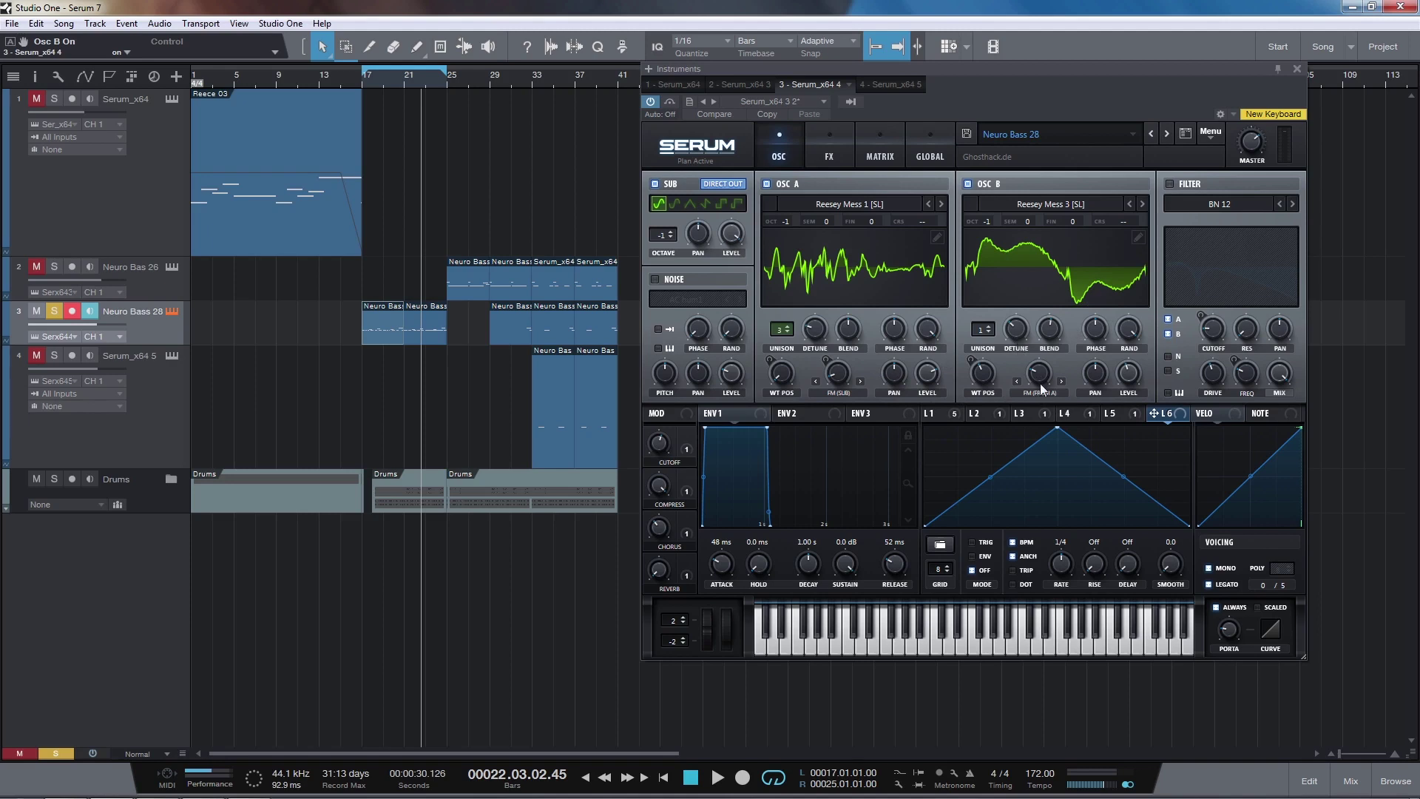
pyautogui.press('space')
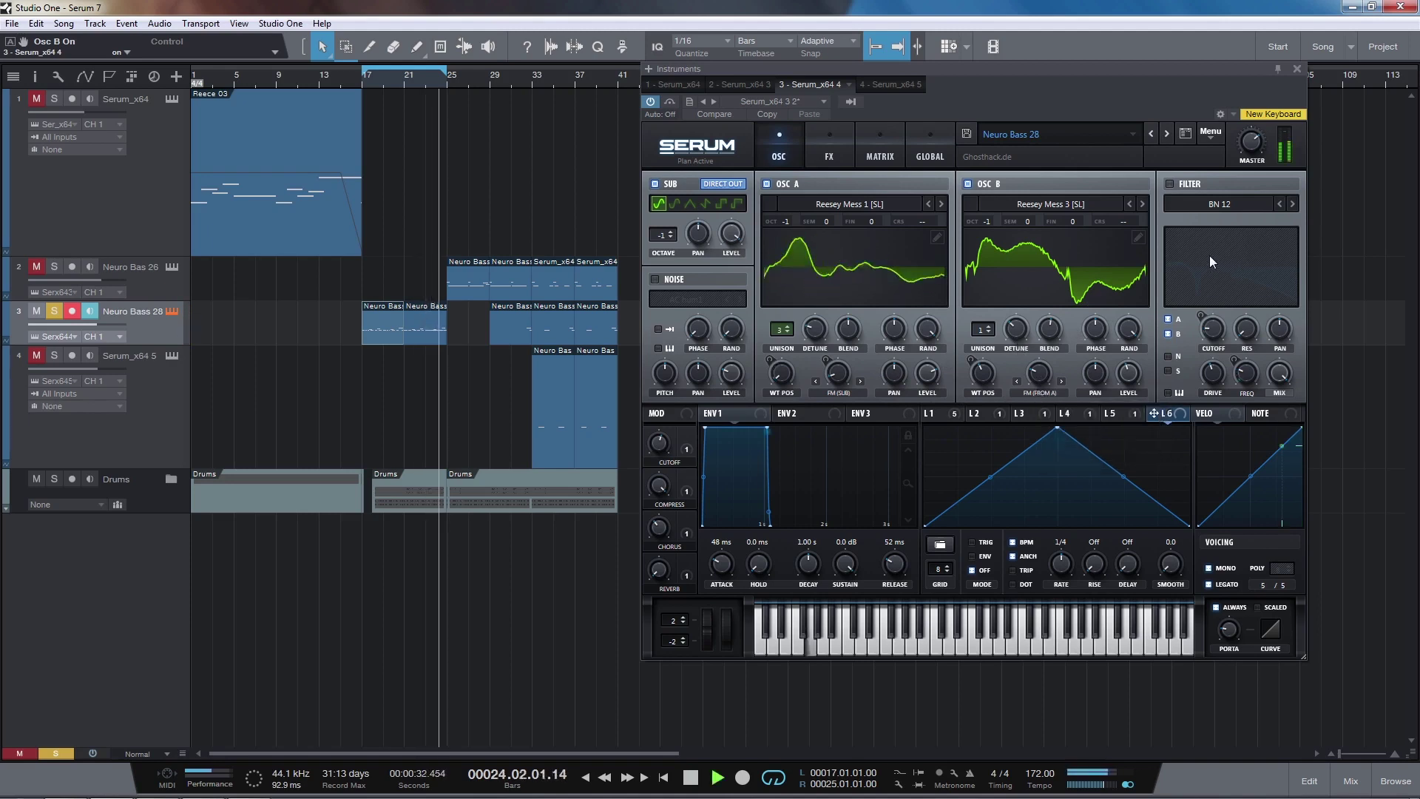
pyautogui.press('space')
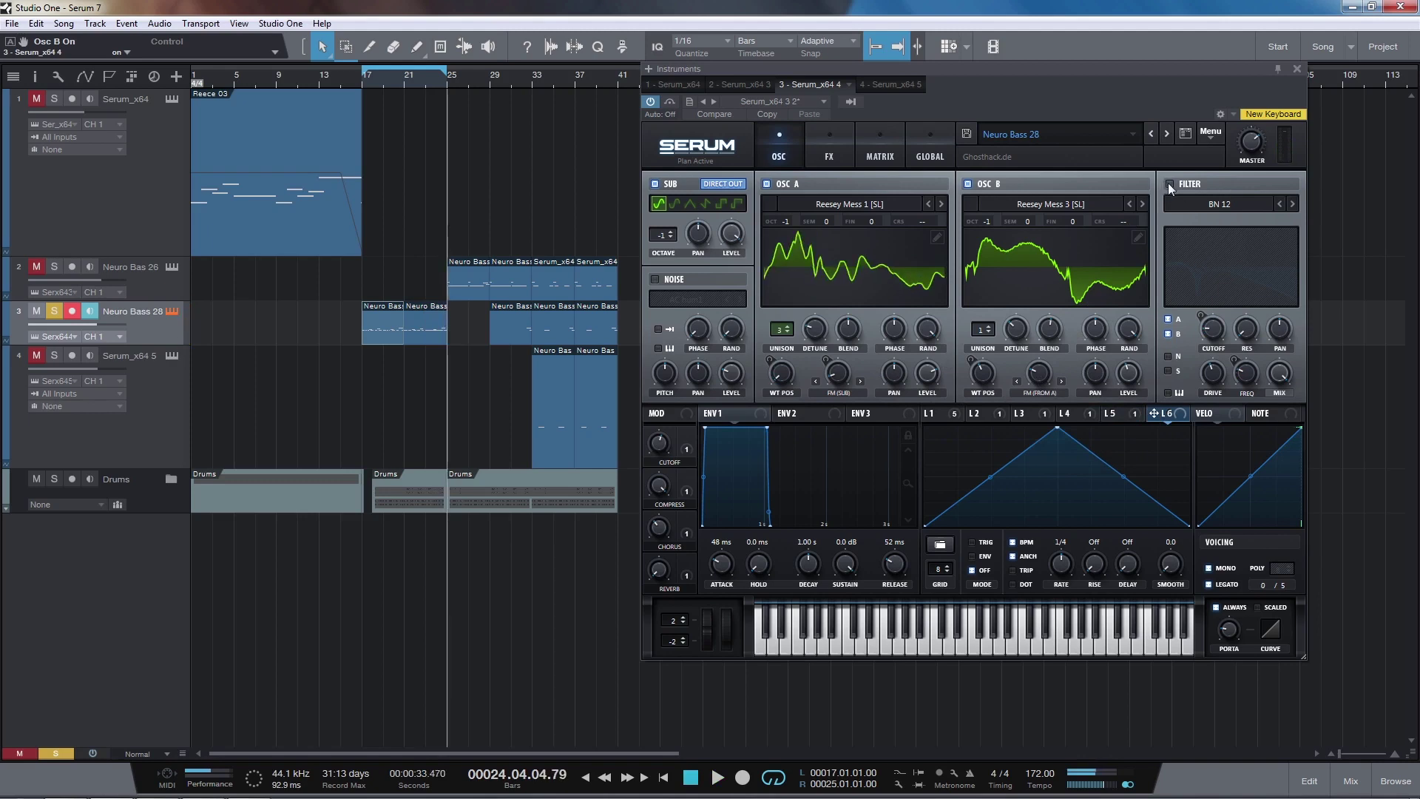
pyautogui.click(1169, 184)
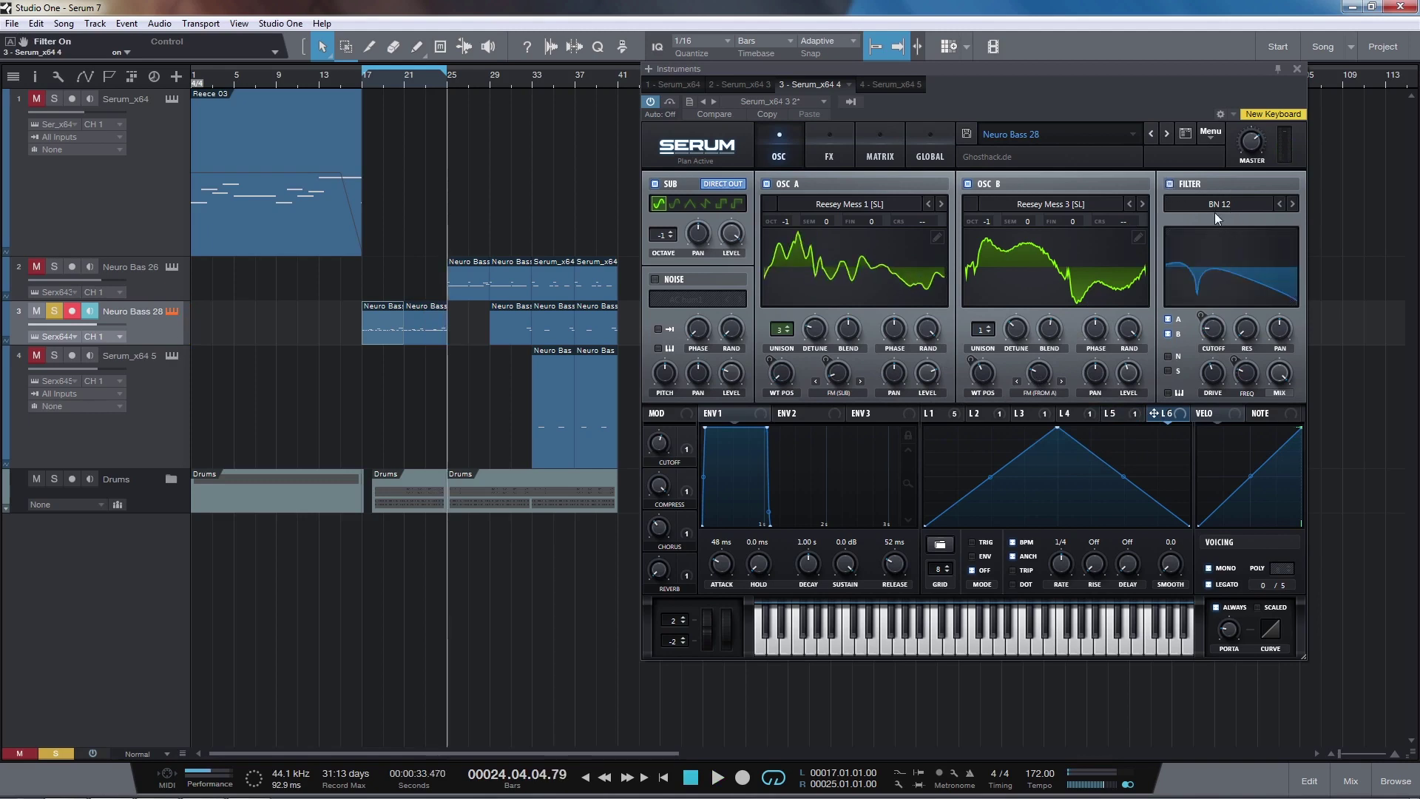
pyautogui.press('space')
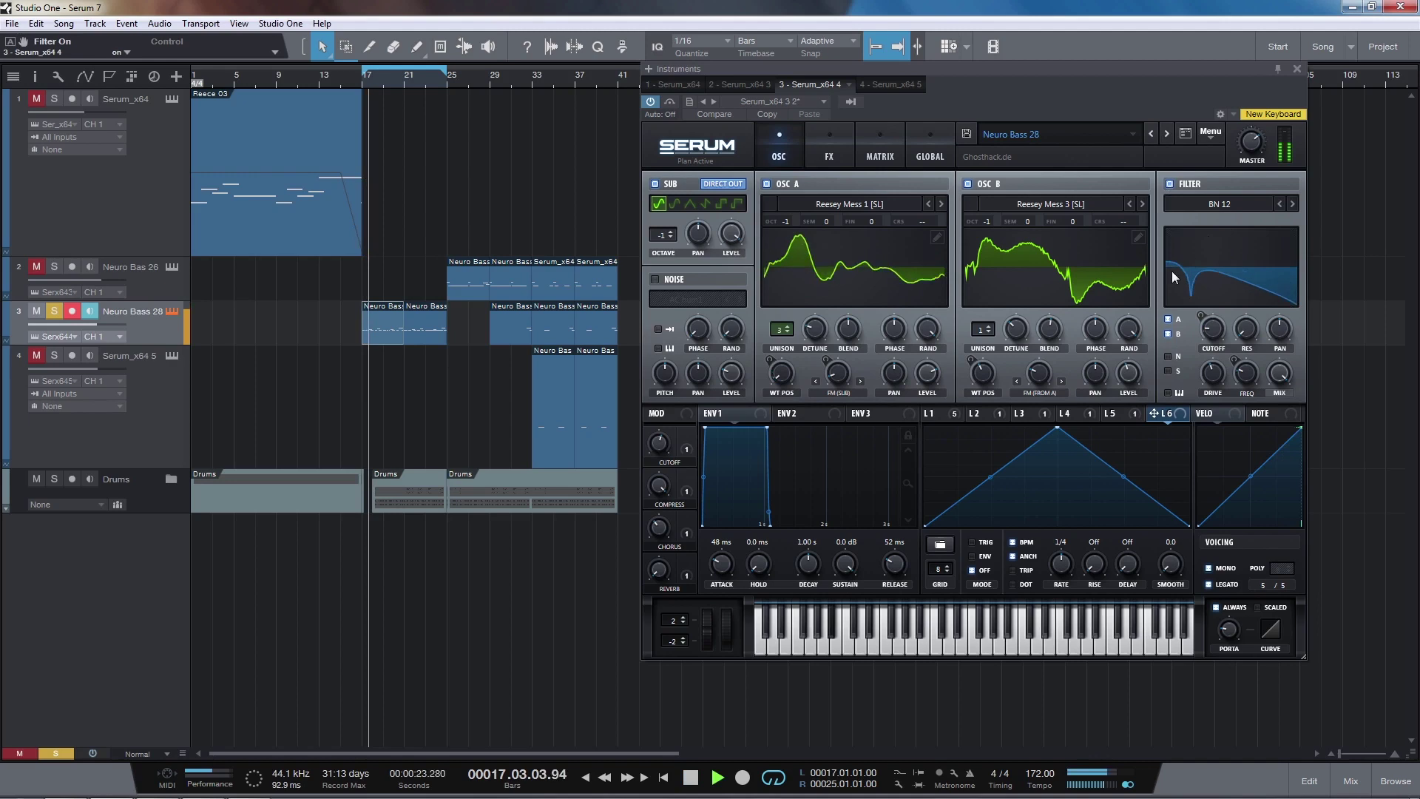
# Inspect the shapes of LFO 1 and LFO 3 on Neuro Bass 28.
pyautogui.press('space')
pyautogui.click(939, 414)
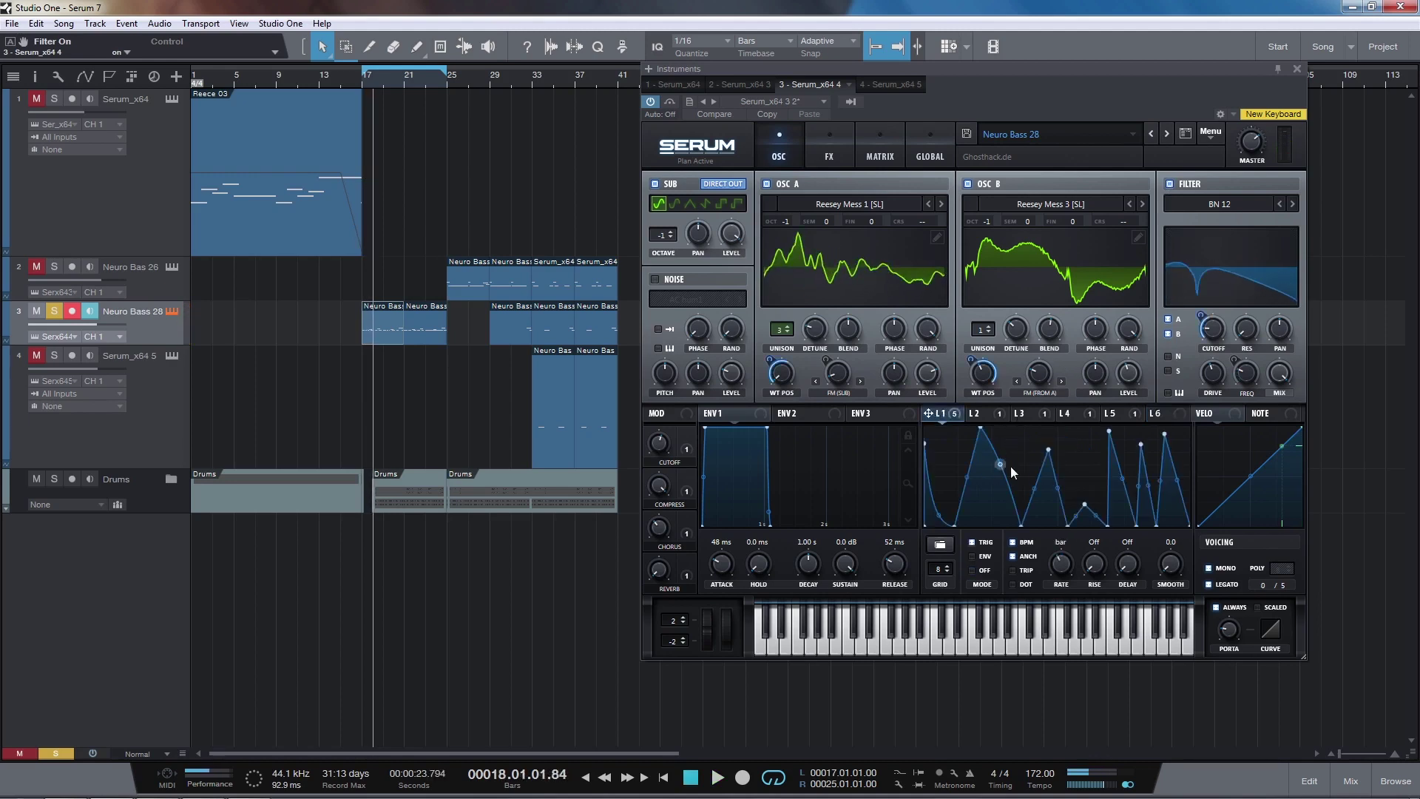
pyautogui.click(1027, 413)
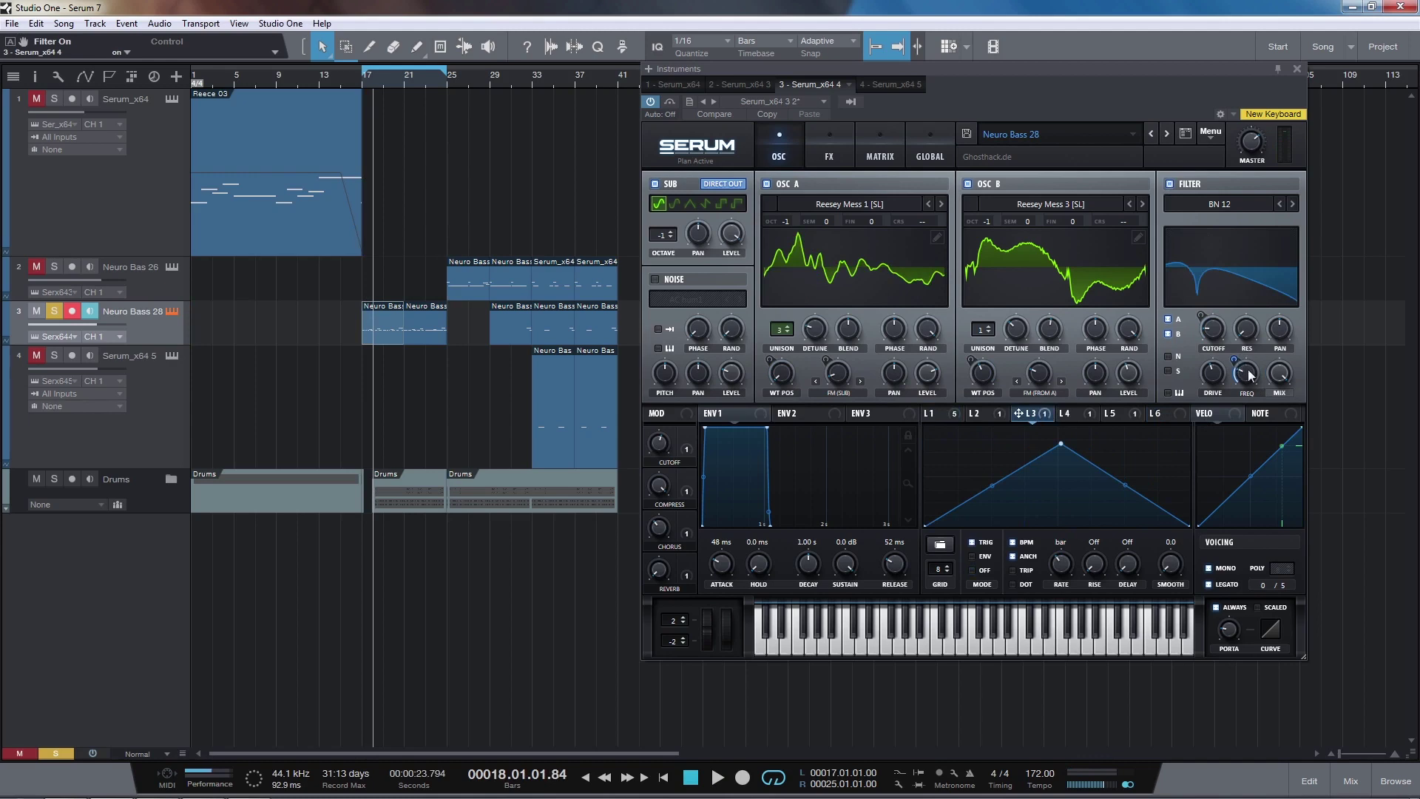
pyautogui.moveTo(1250, 389)
pyautogui.click(935, 414)
# View the modulation matrix and FX rack while the loop plays.
pyautogui.press('space')
pyautogui.click(858, 149)
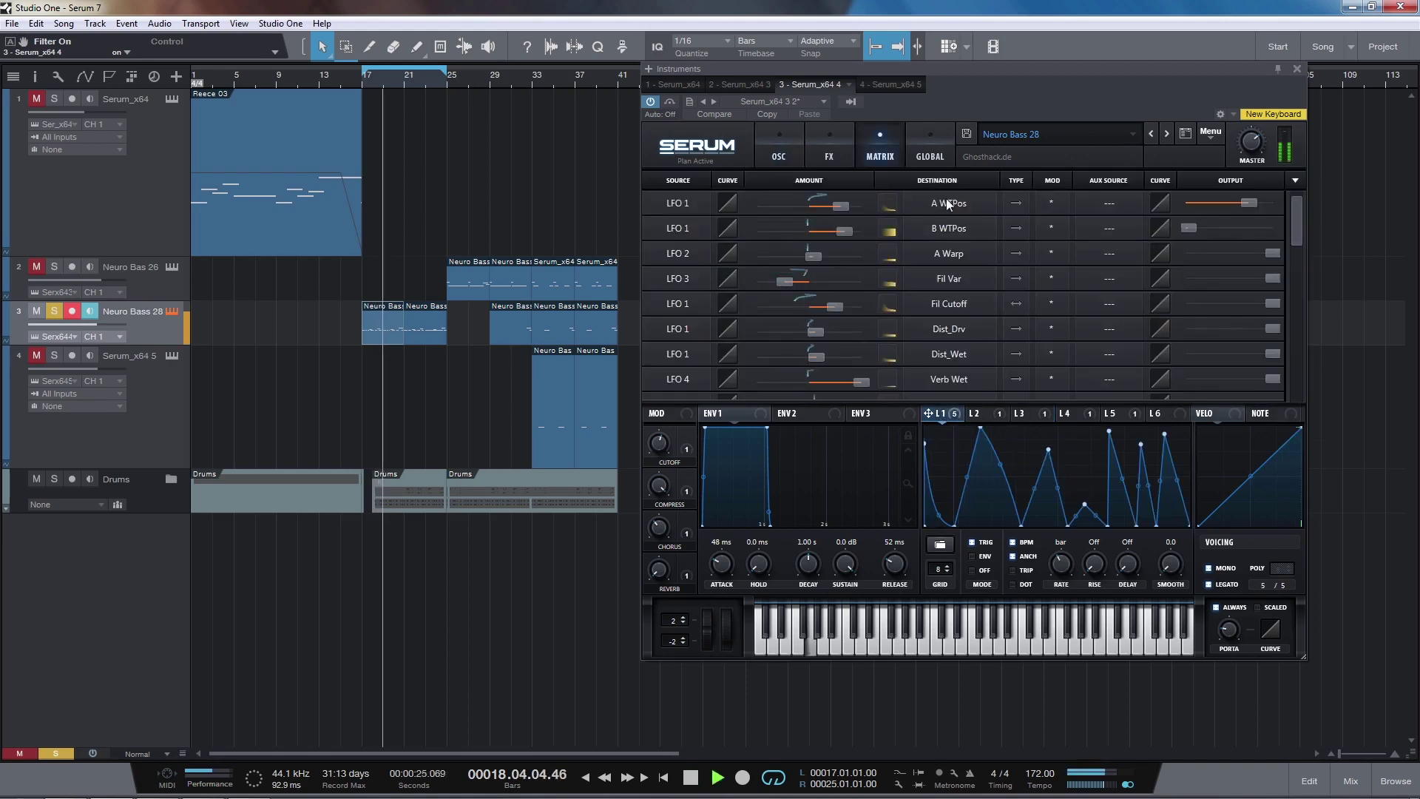
pyautogui.click(831, 152)
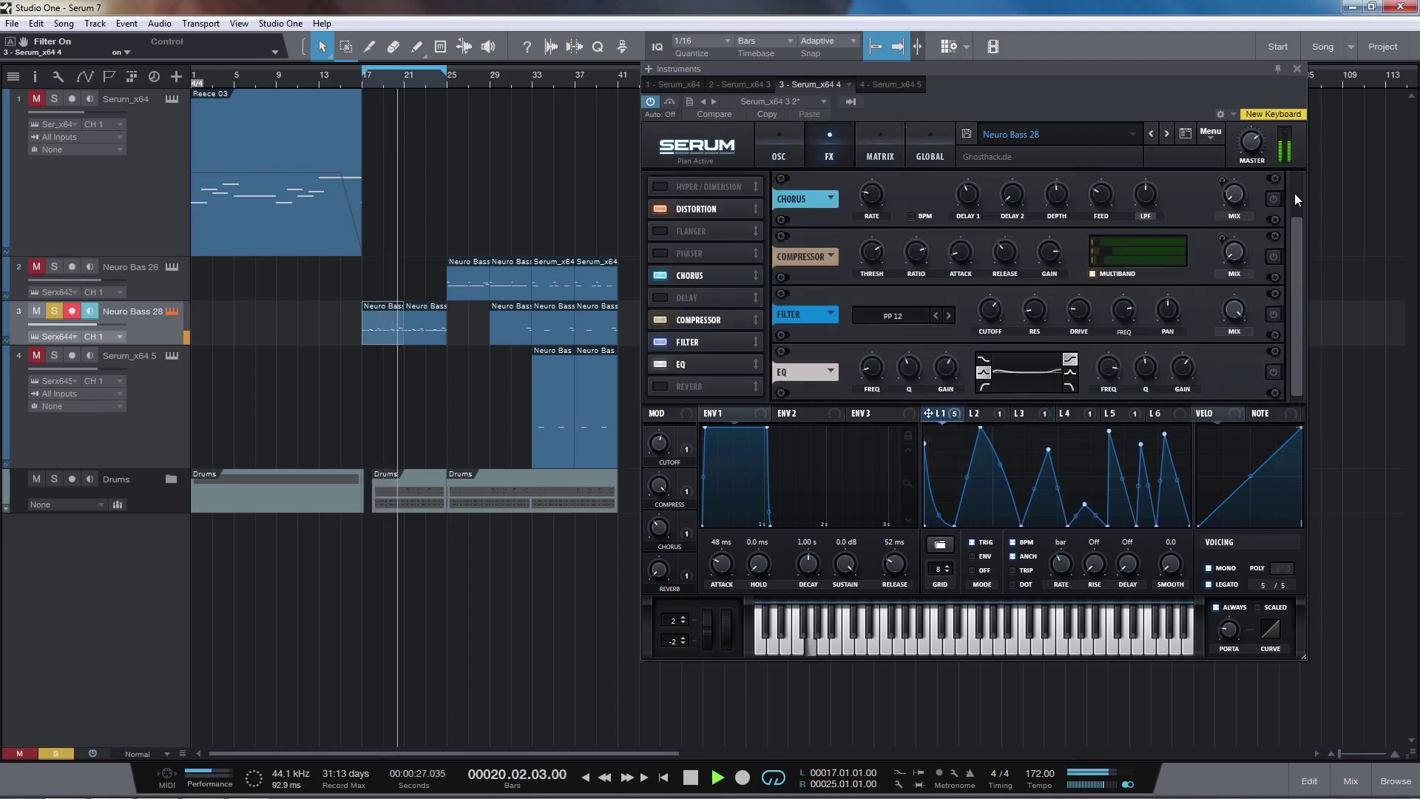
pyautogui.scroll(1, 1294, 221)
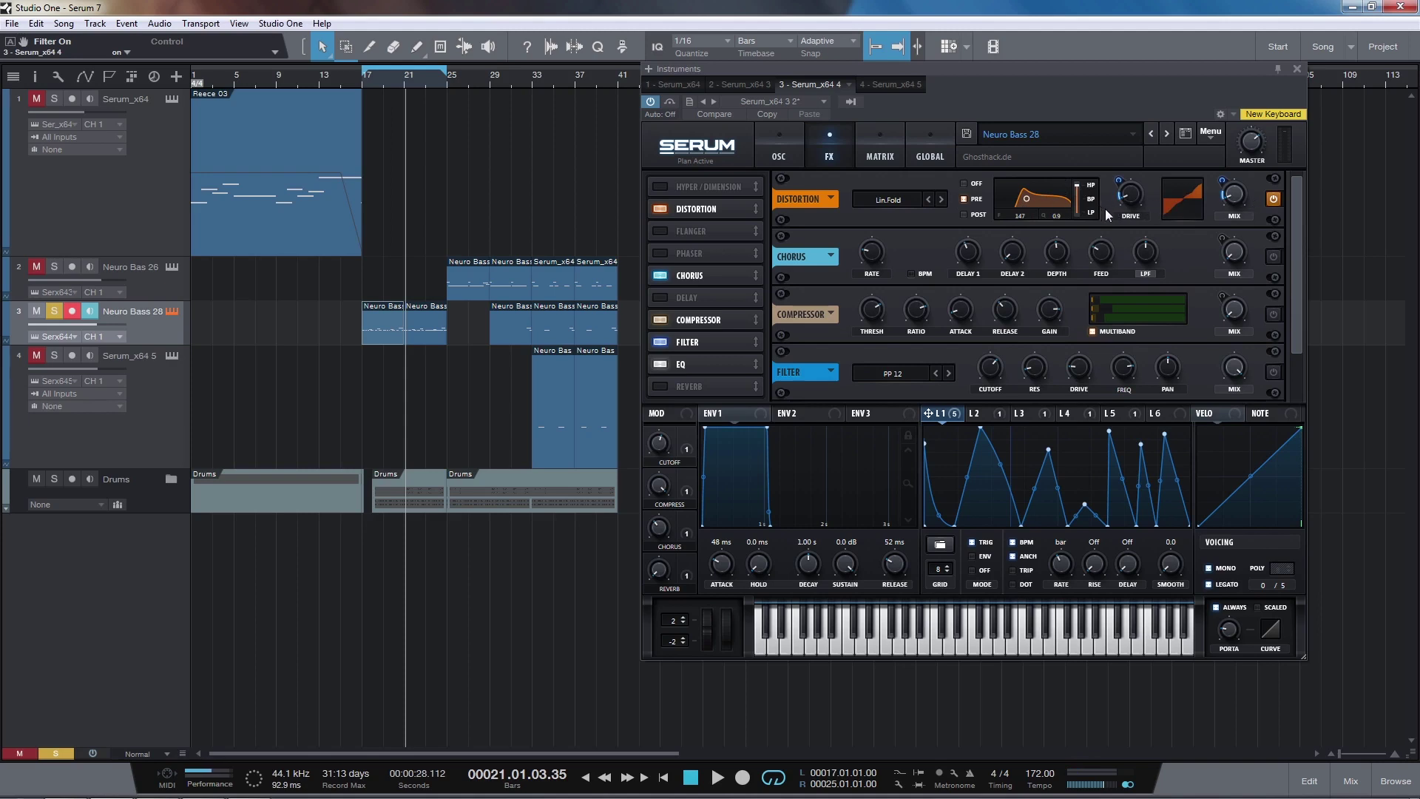
pyautogui.press('space')
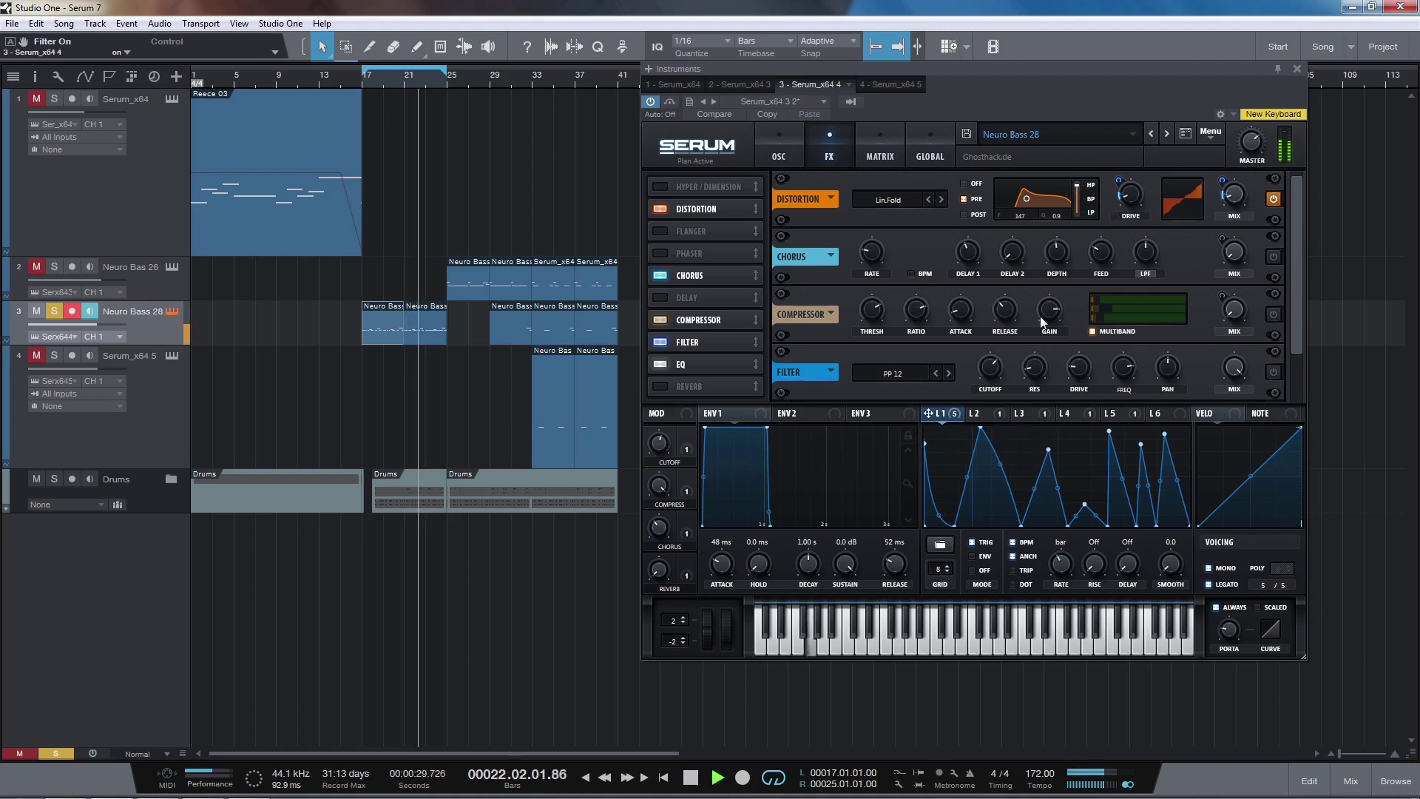
pyautogui.press('space')
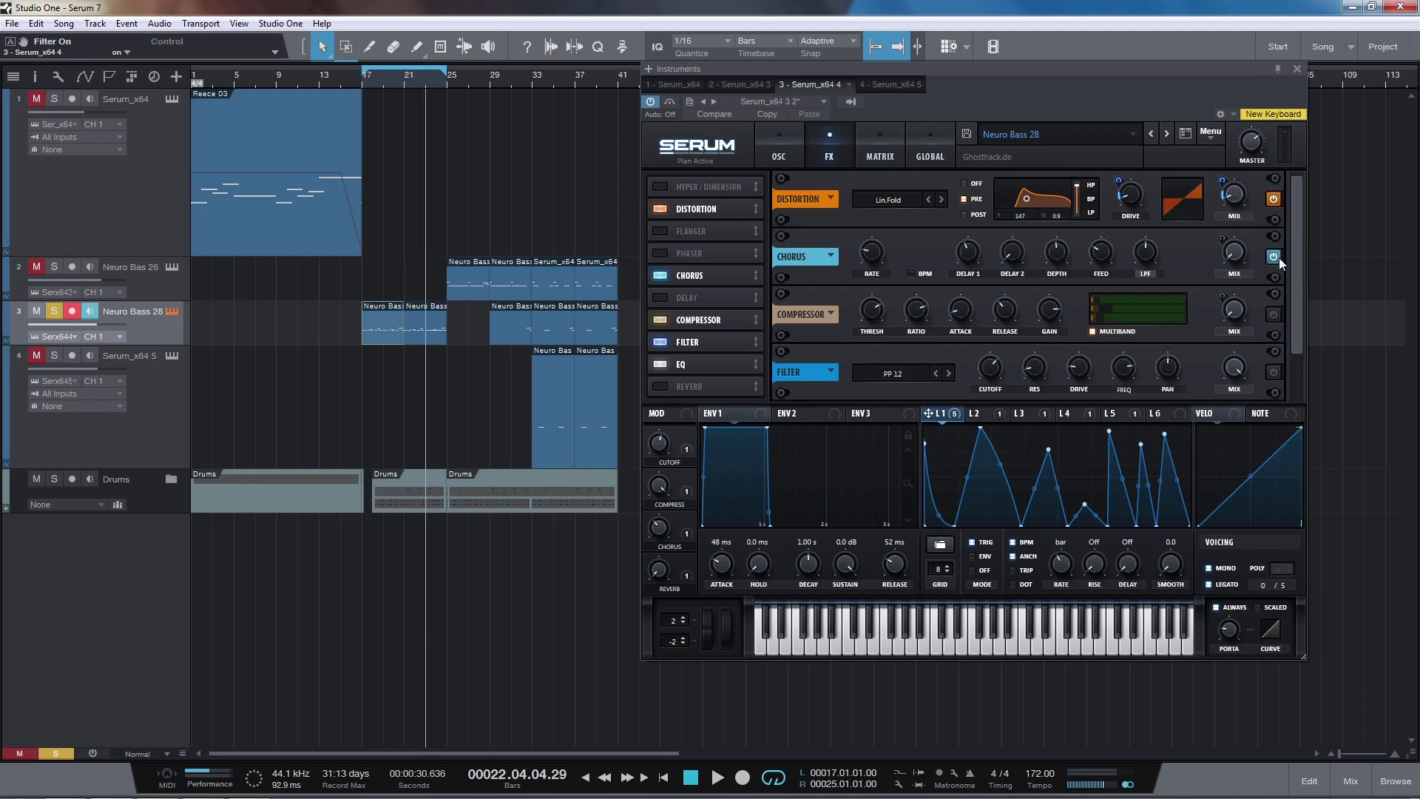
# Audition the riff with its effects again from bar 17.
pyautogui.click(364, 81)
pyautogui.press('space')
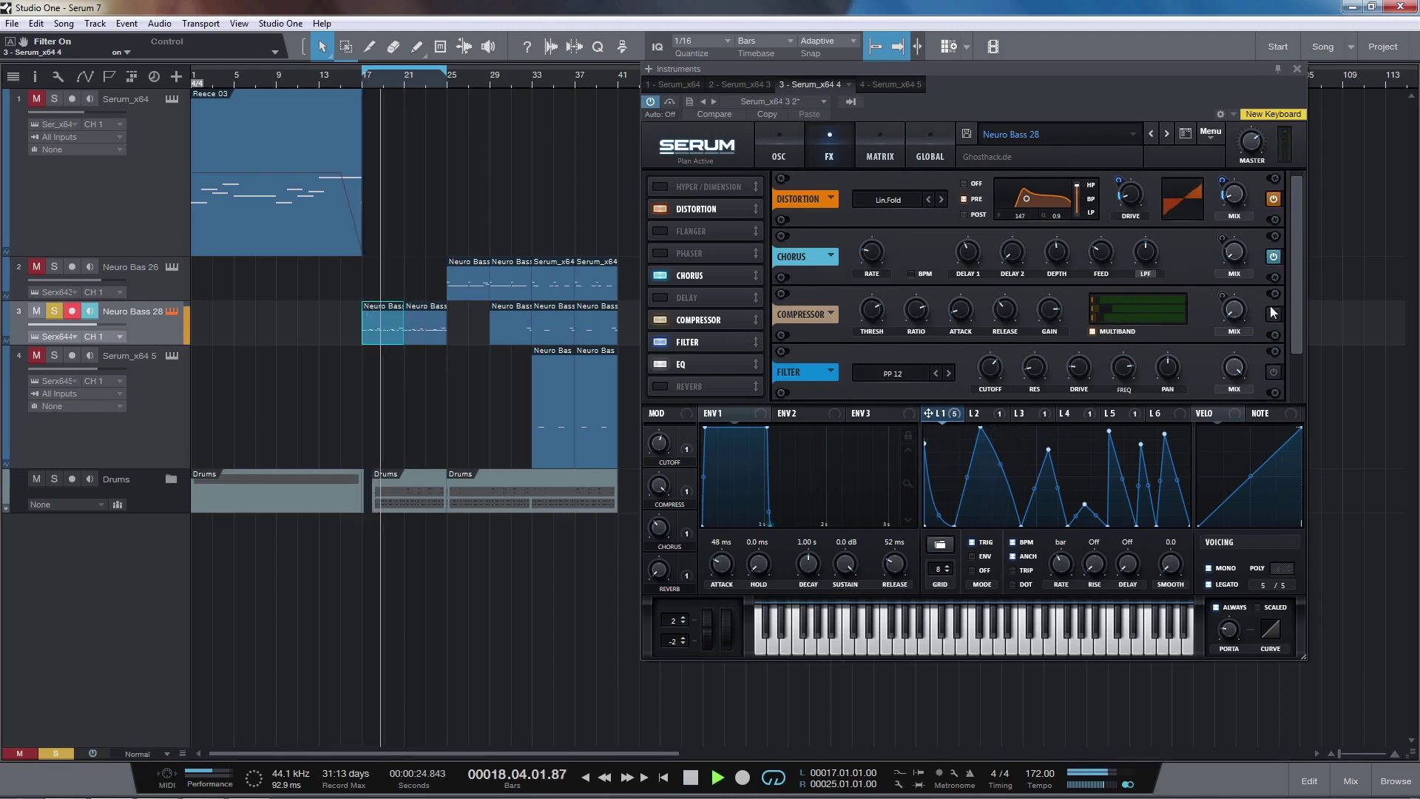
pyautogui.press('space')
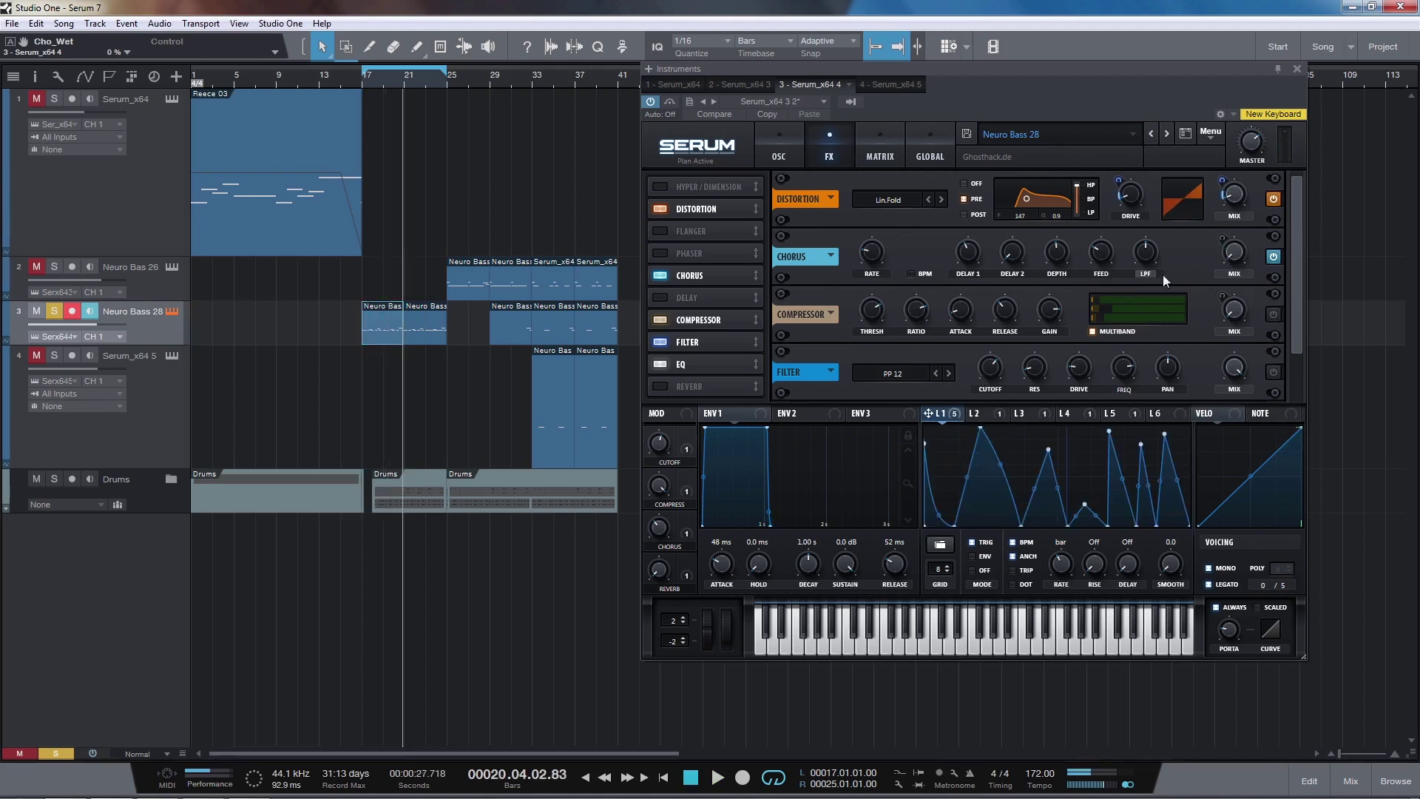
pyautogui.press('space')
pyautogui.moveTo(658, 526)
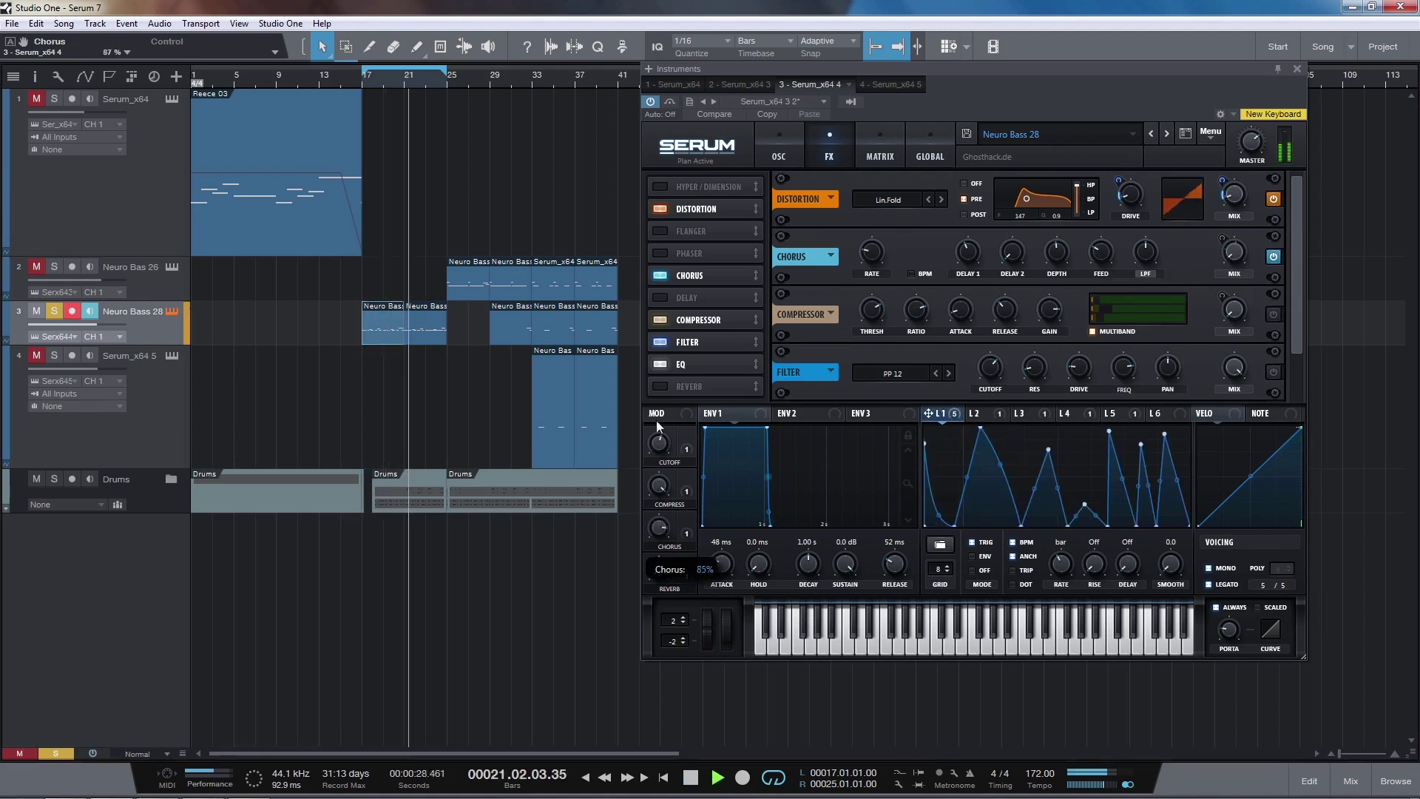
pyautogui.press('space')
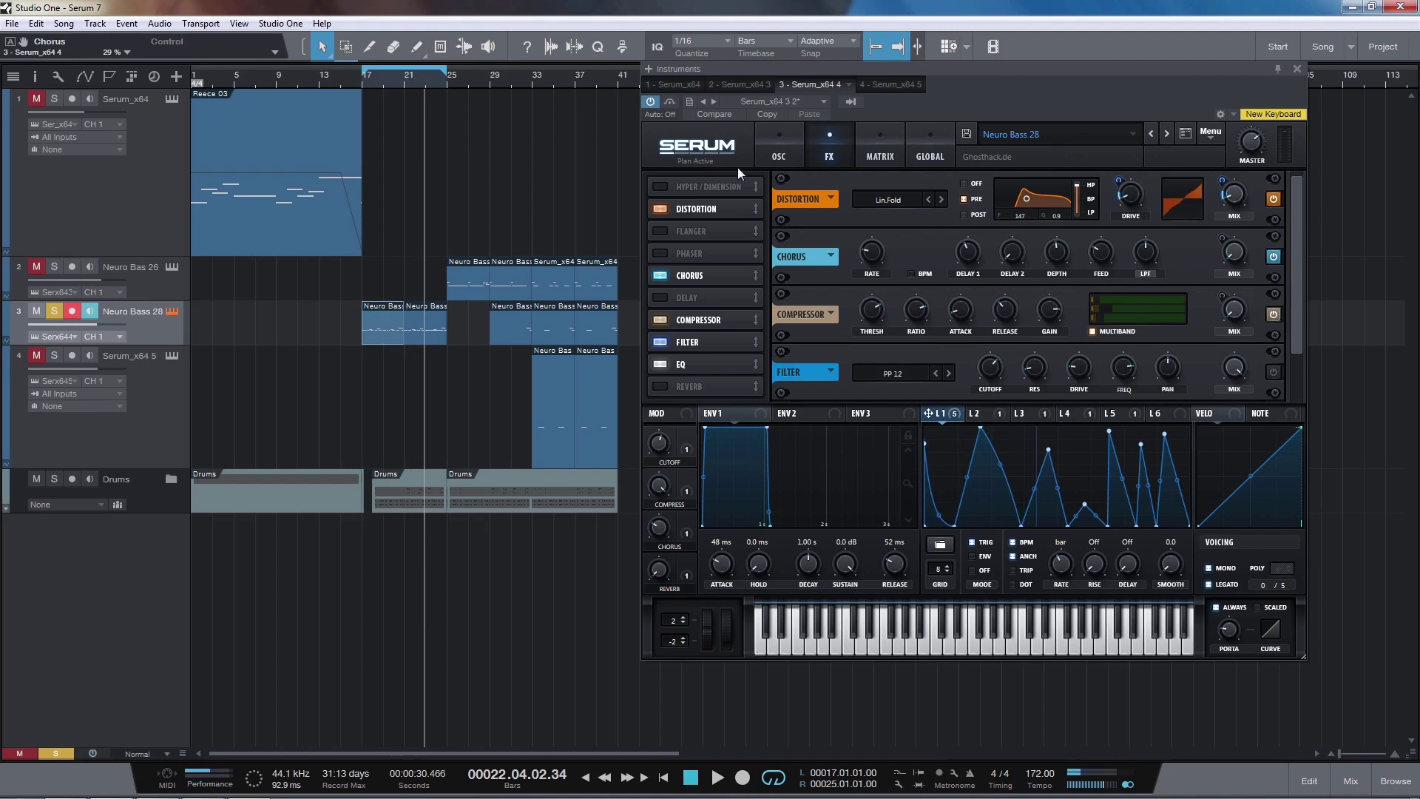
pyautogui.click(361, 82)
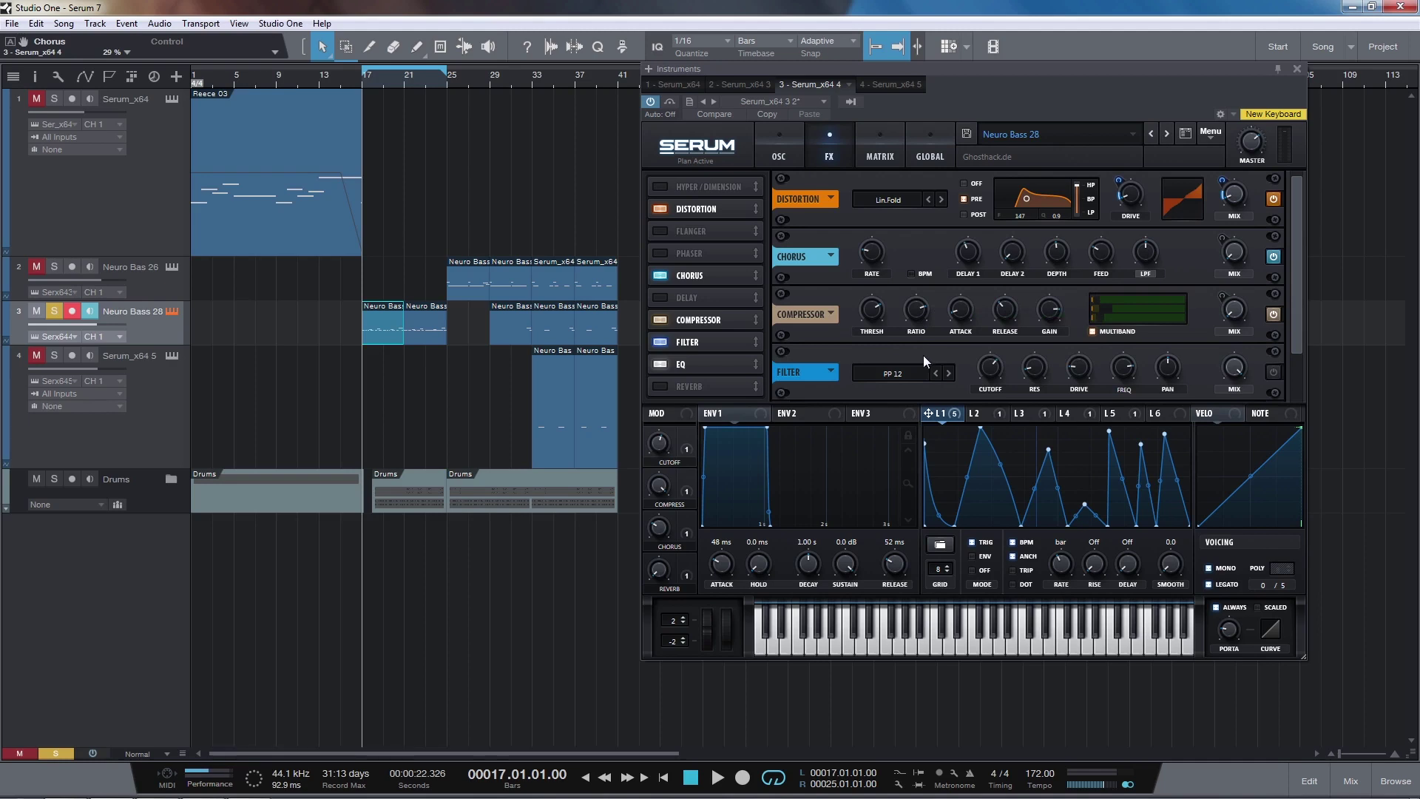
pyautogui.press('space')
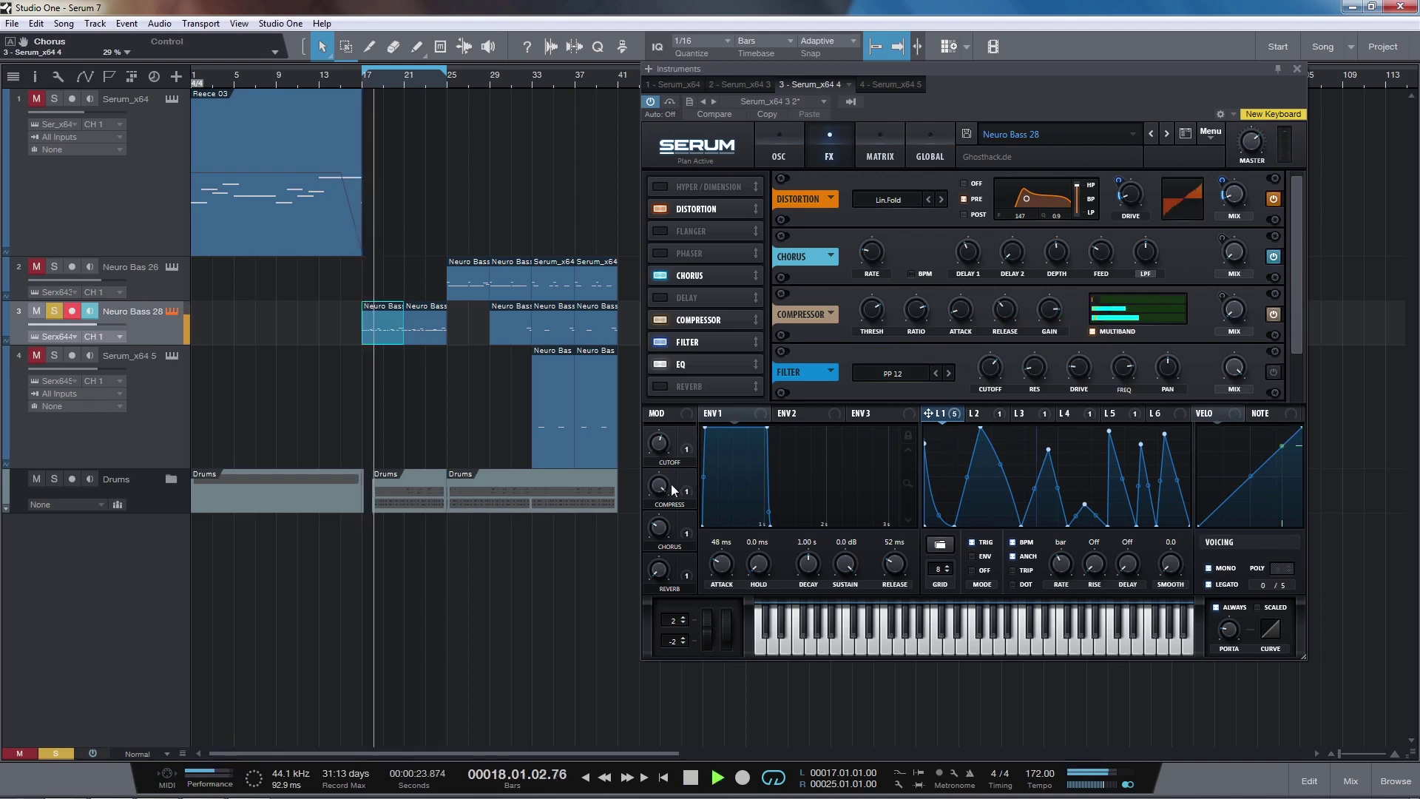
# Raise the Compress macro to 100% and move the loop to bars 25–29.
pyautogui.moveTo(672, 488); pyautogui.dragTo(641, 232)
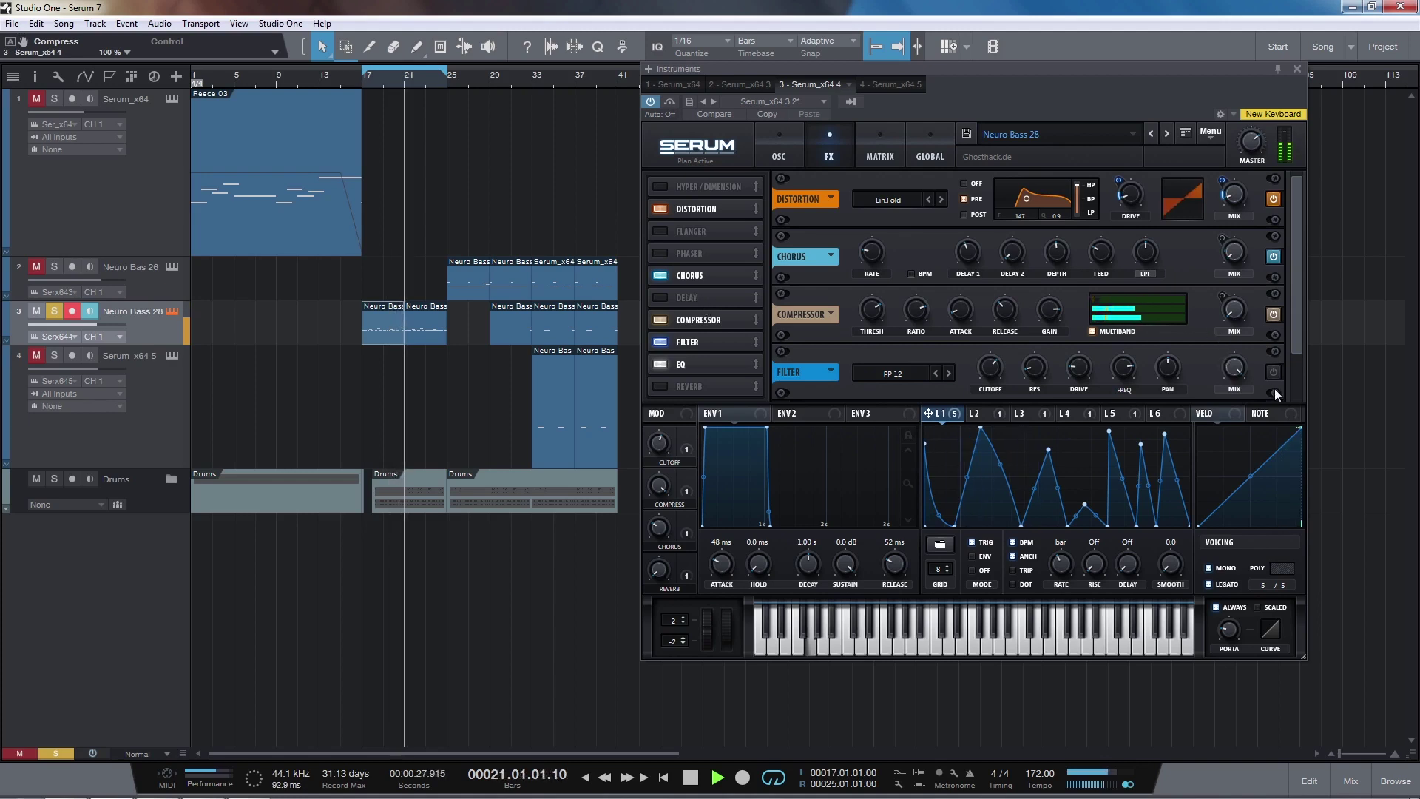
pyautogui.moveTo(1291, 343); pyautogui.dragTo(1296, 399)
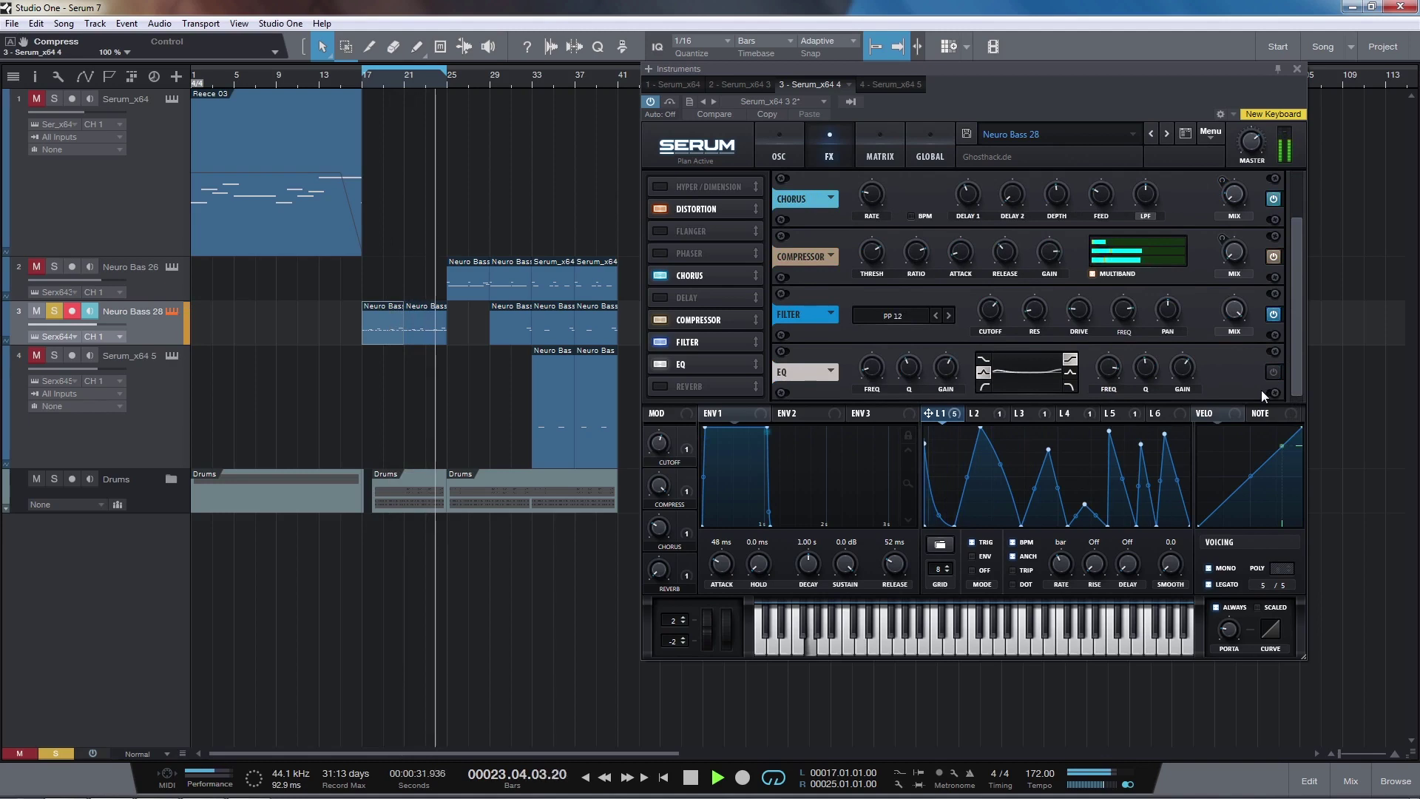
pyautogui.press('space')
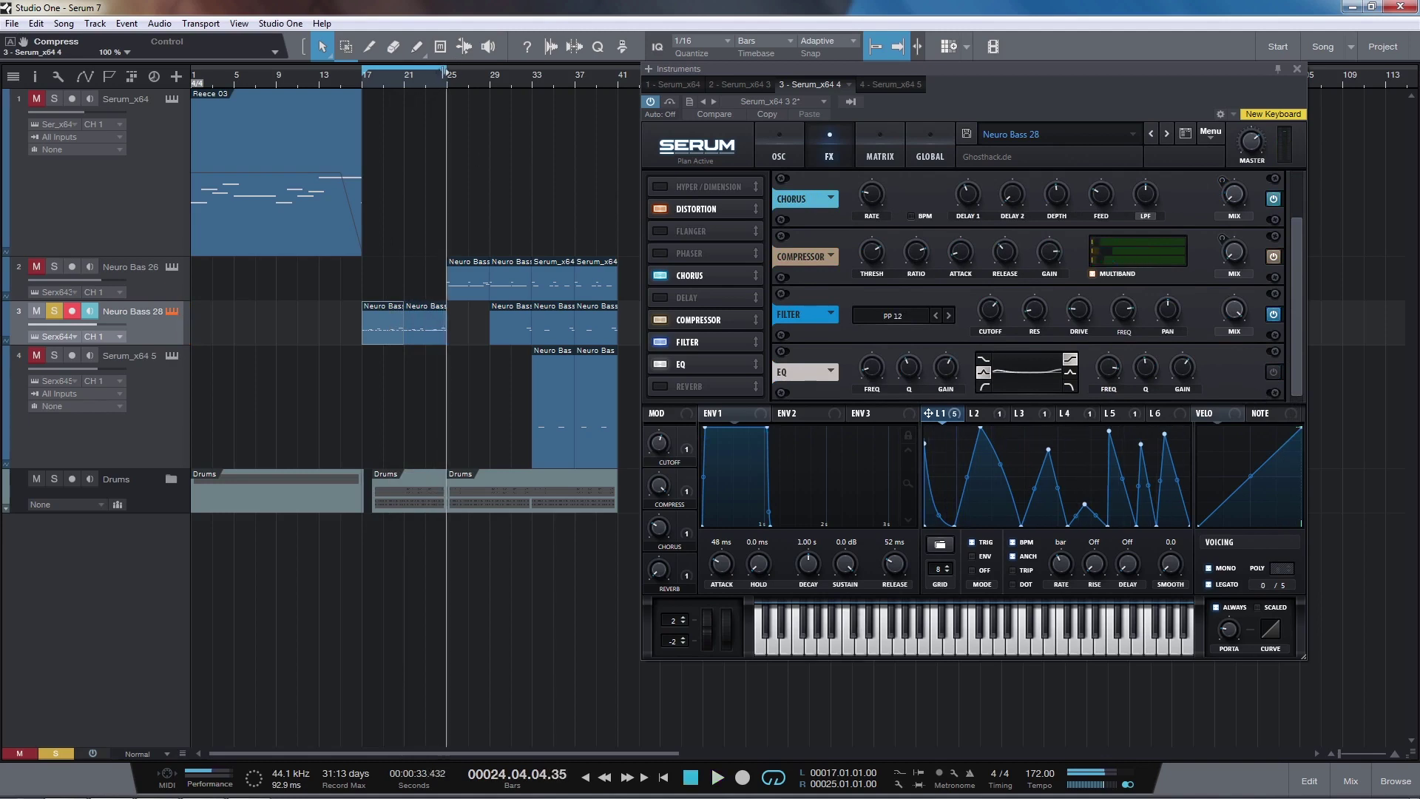
pyautogui.moveTo(446, 71); pyautogui.dragTo(488, 71)
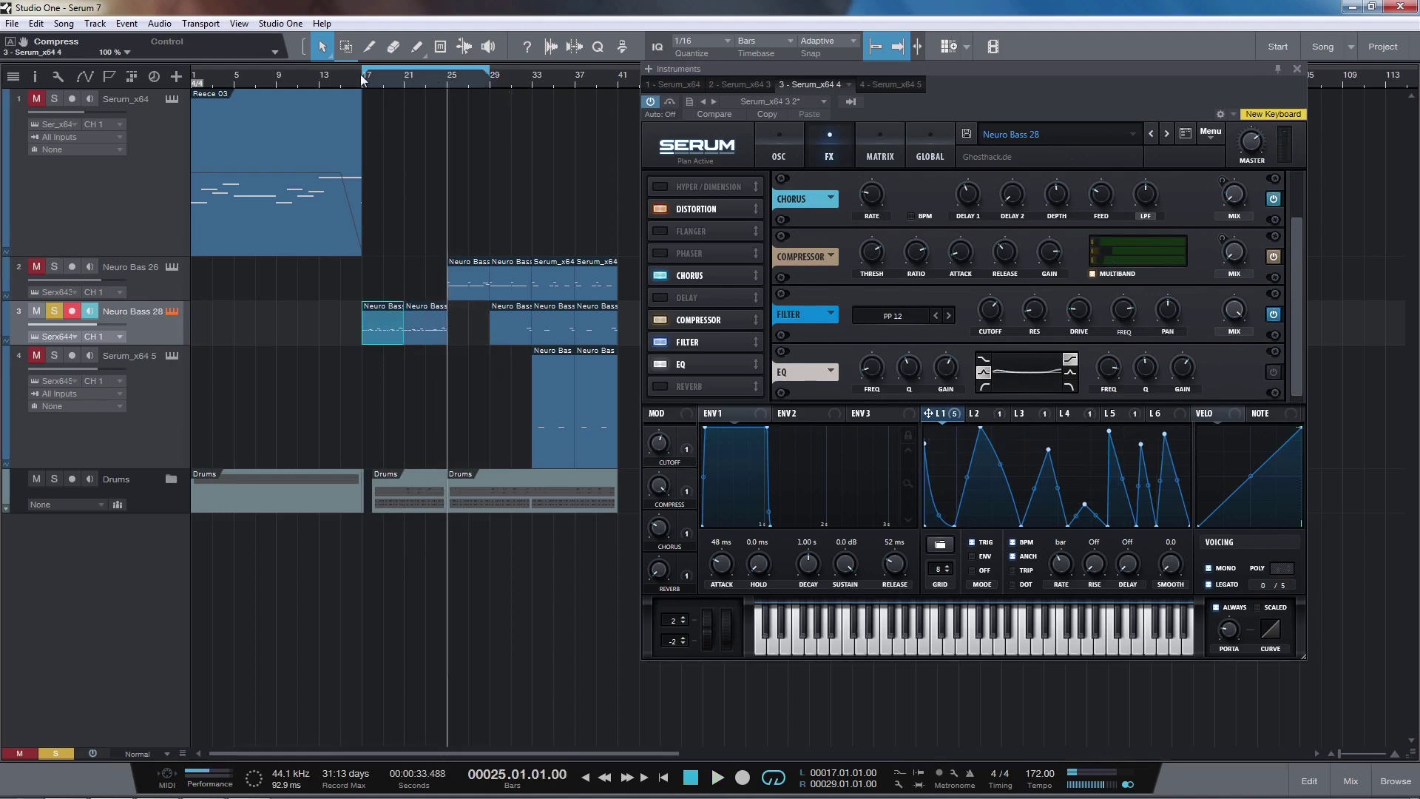
pyautogui.press('i')
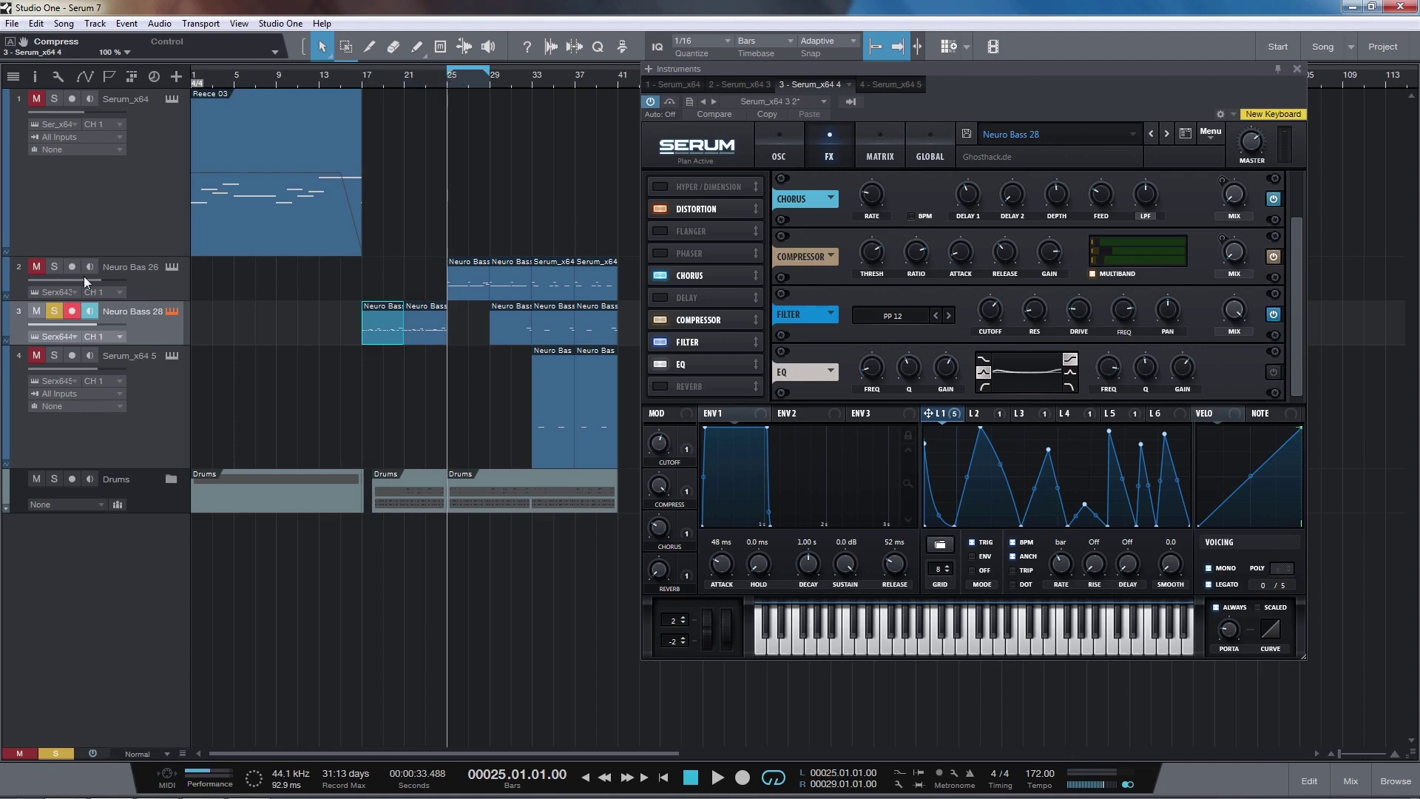
# Switch to track 2's Neuro Bass 26 patch and turn off its filter, OSC B and OSC A.
pyautogui.click(166, 265)
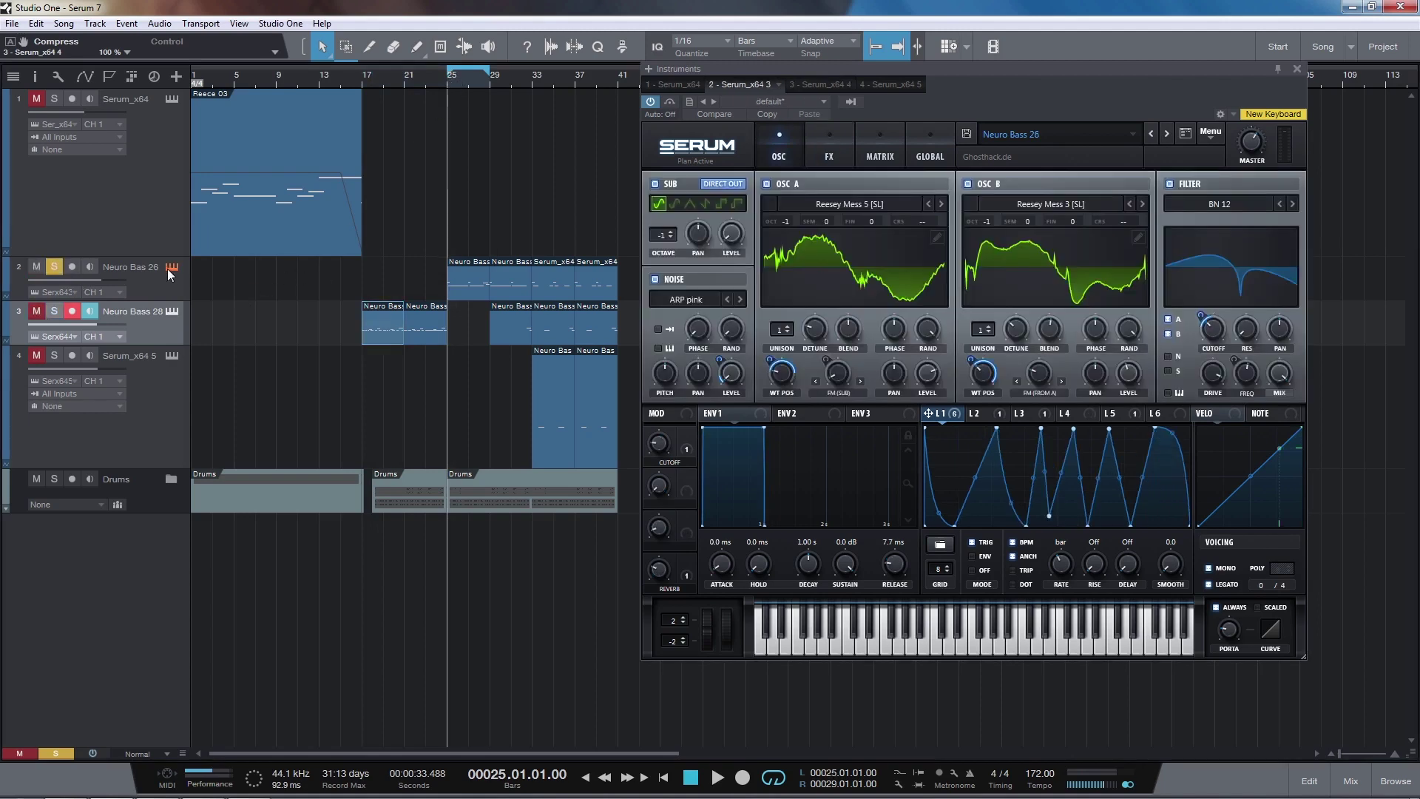
pyautogui.press('space')
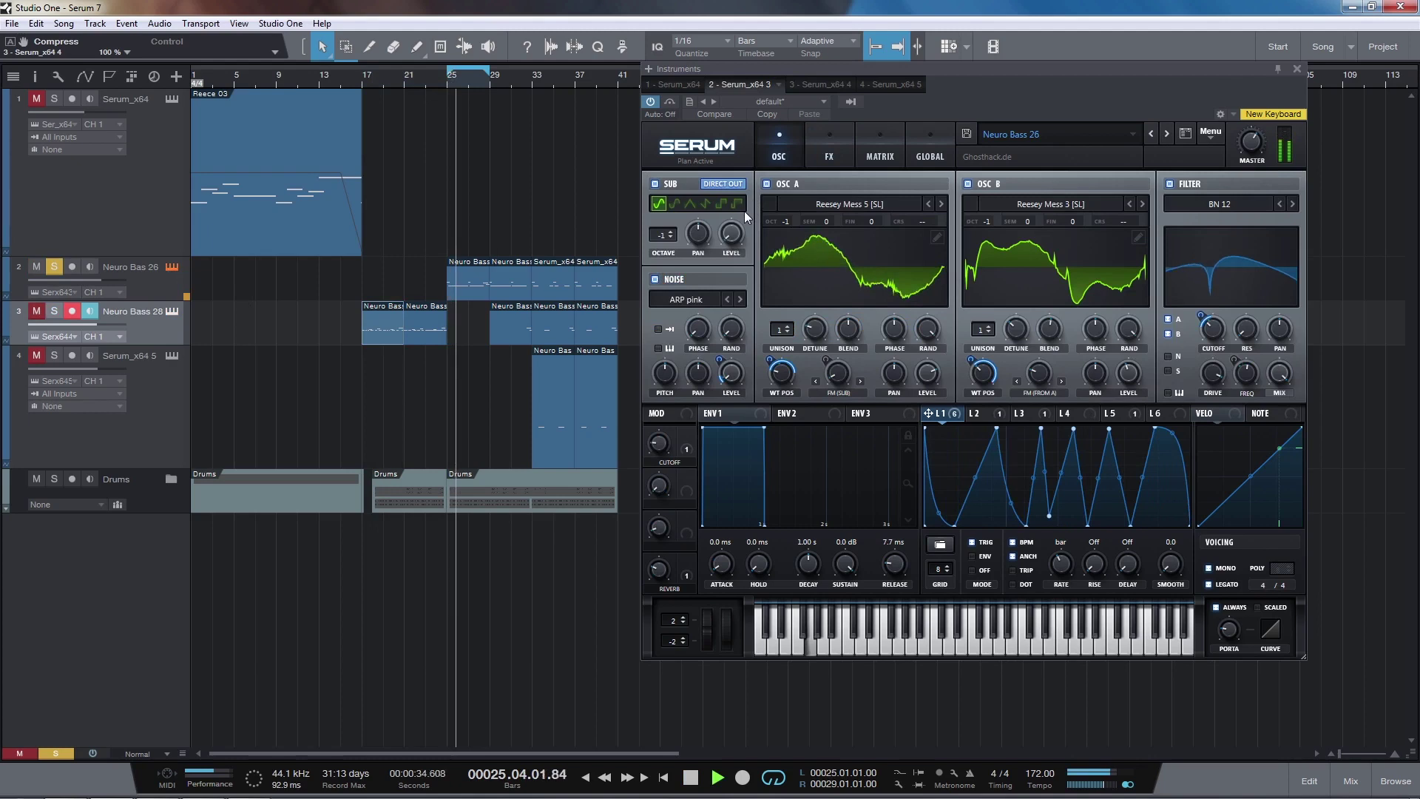
pyautogui.click(827, 156)
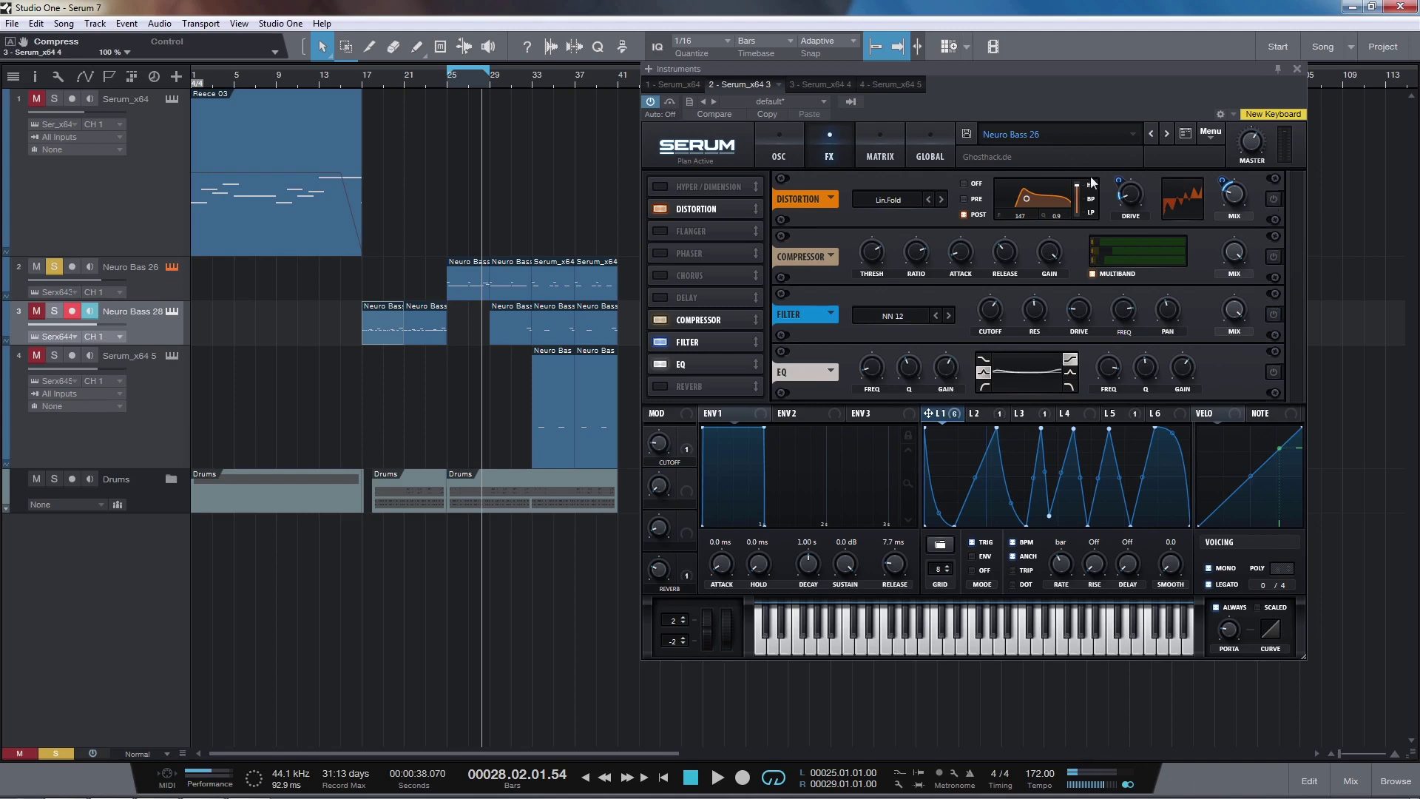
pyautogui.click(784, 154)
pyautogui.click(1170, 184)
pyautogui.click(968, 183)
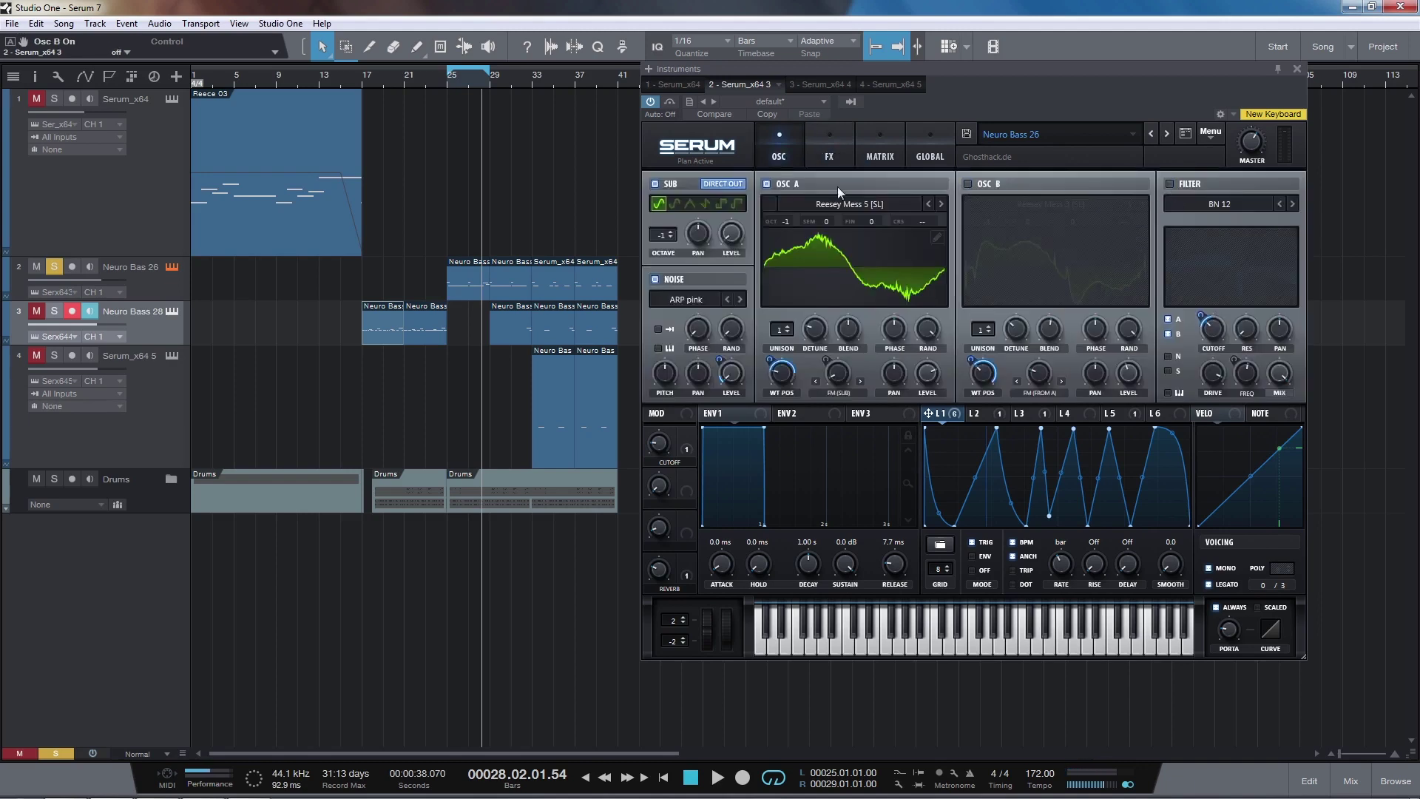
pyautogui.click(766, 184)
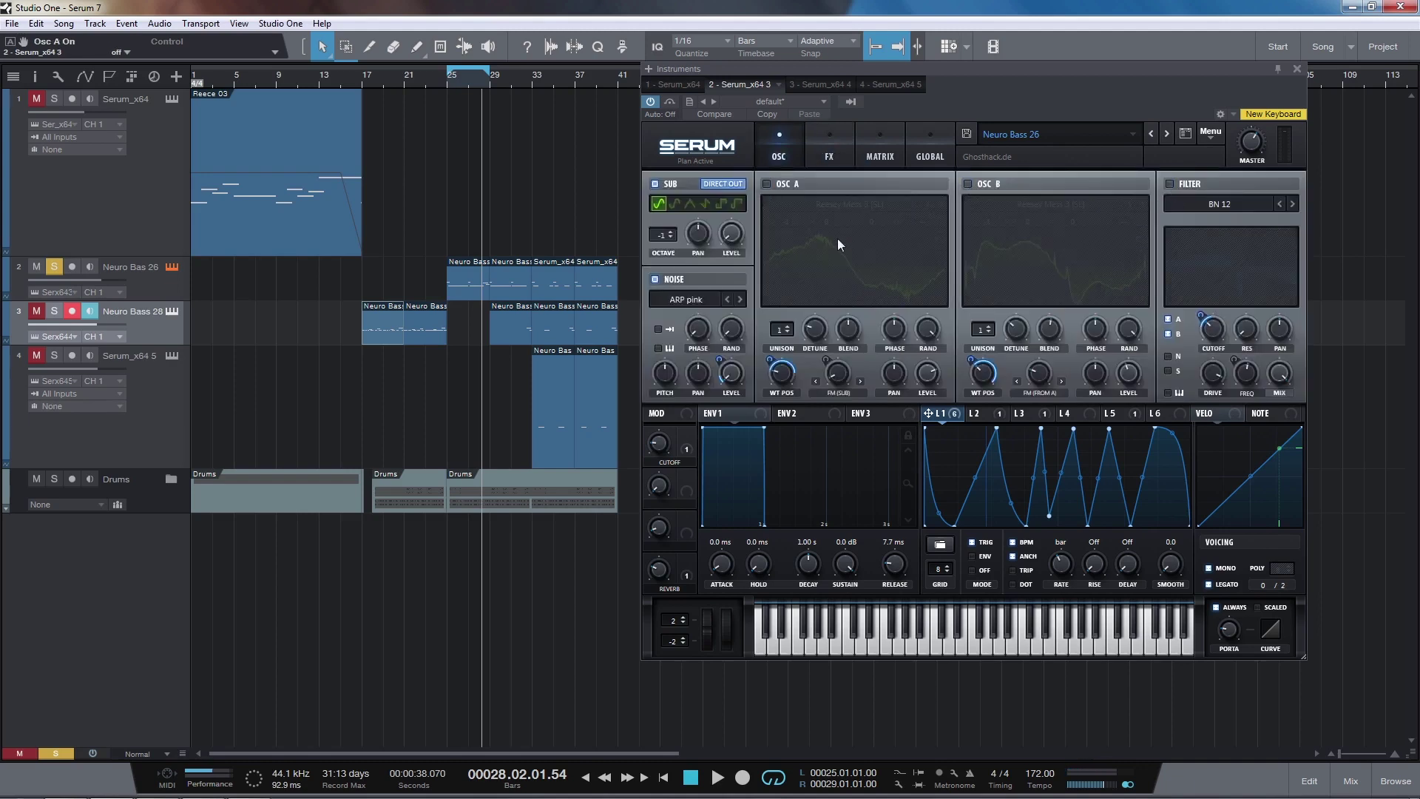
# Play from bar 25, then re-enable OSC A, OSC B and the filter.
pyautogui.click(447, 82)
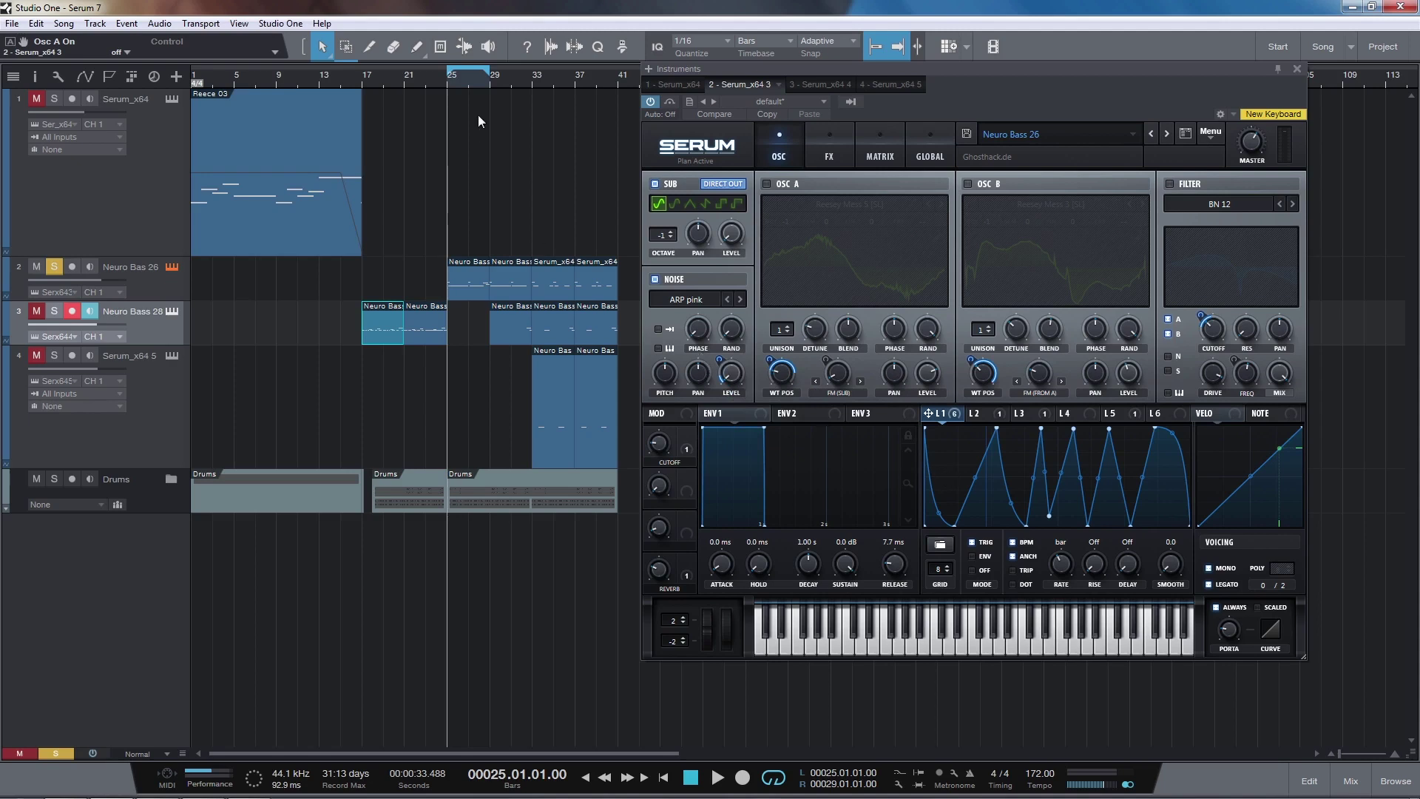
pyautogui.press('e')
pyautogui.press('space')
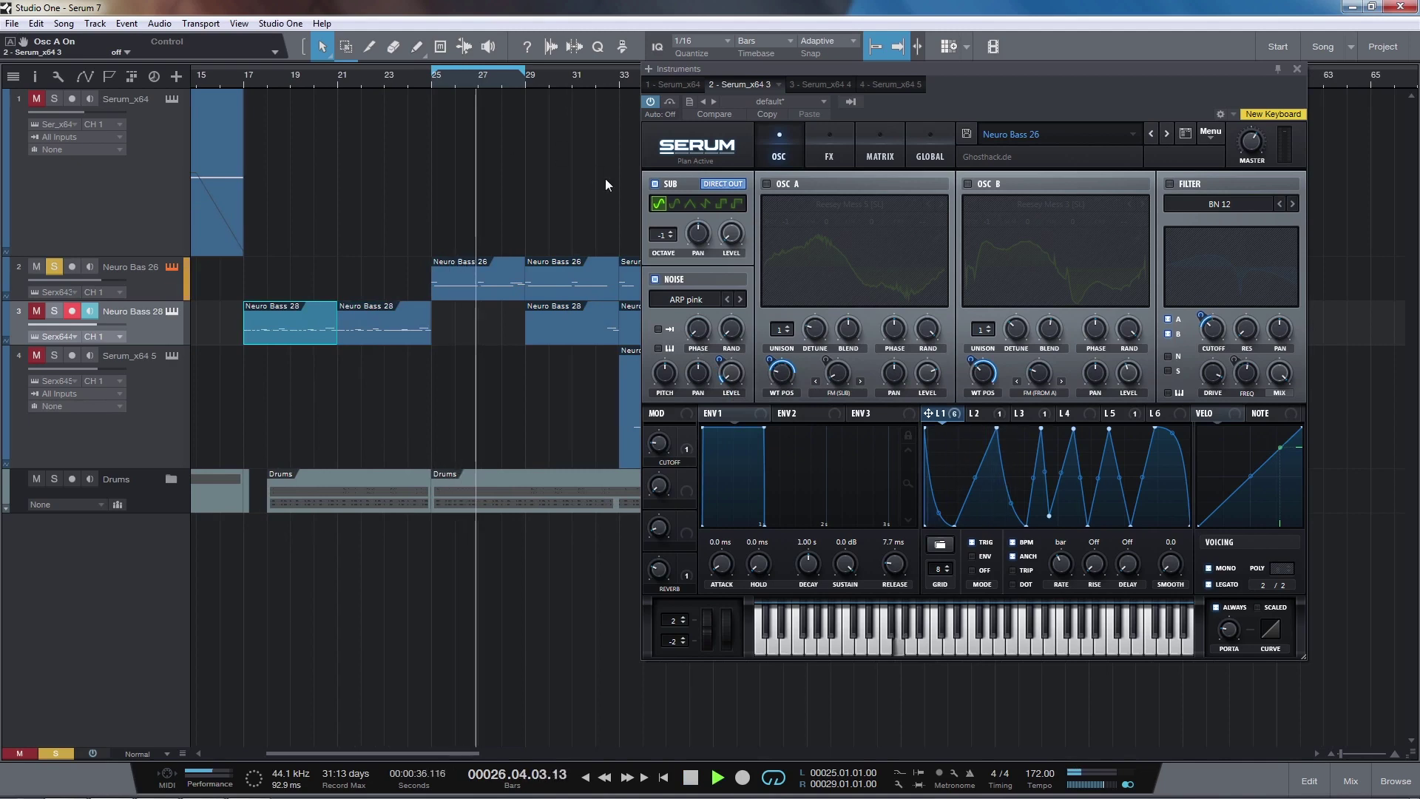
pyautogui.press('space')
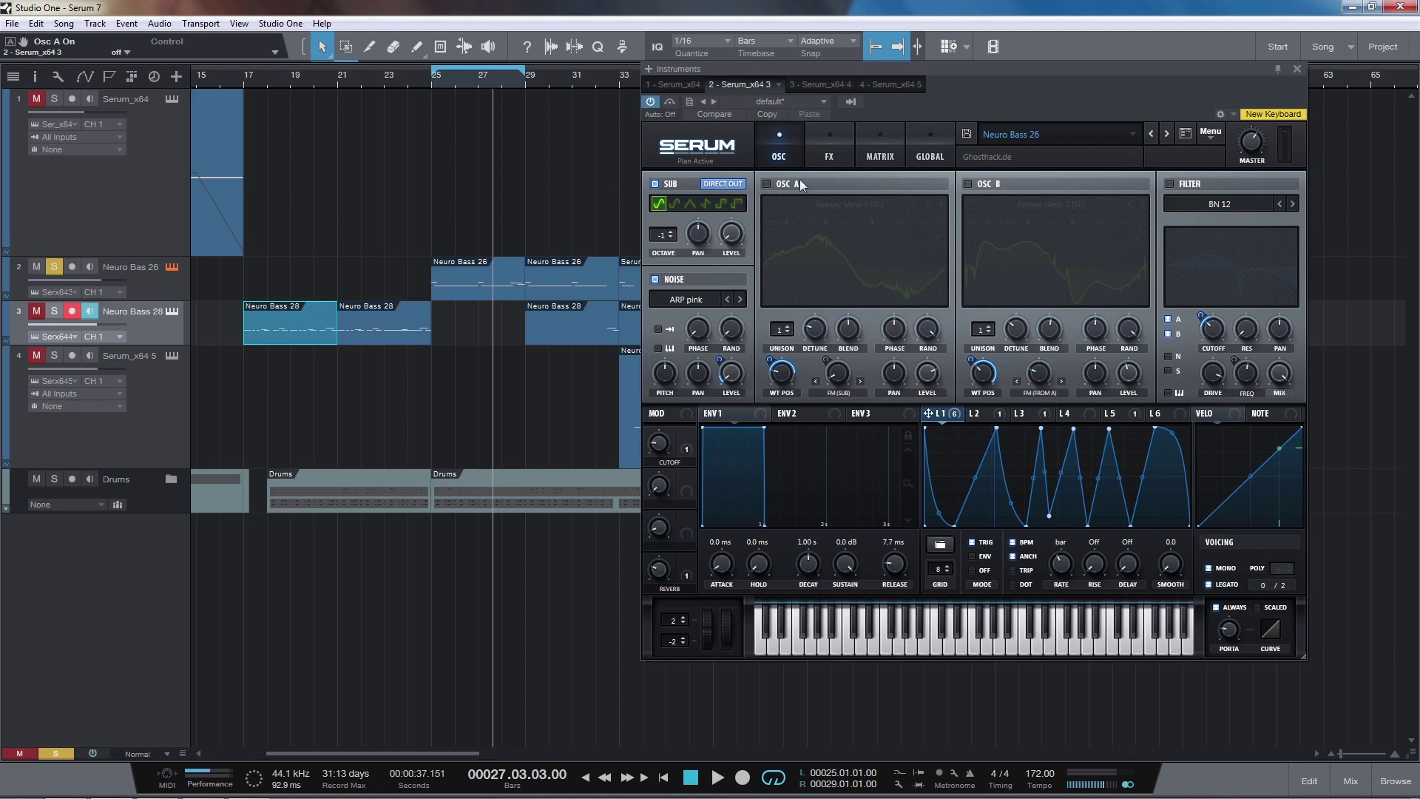
pyautogui.click(767, 184)
pyautogui.click(968, 183)
pyautogui.press('space')
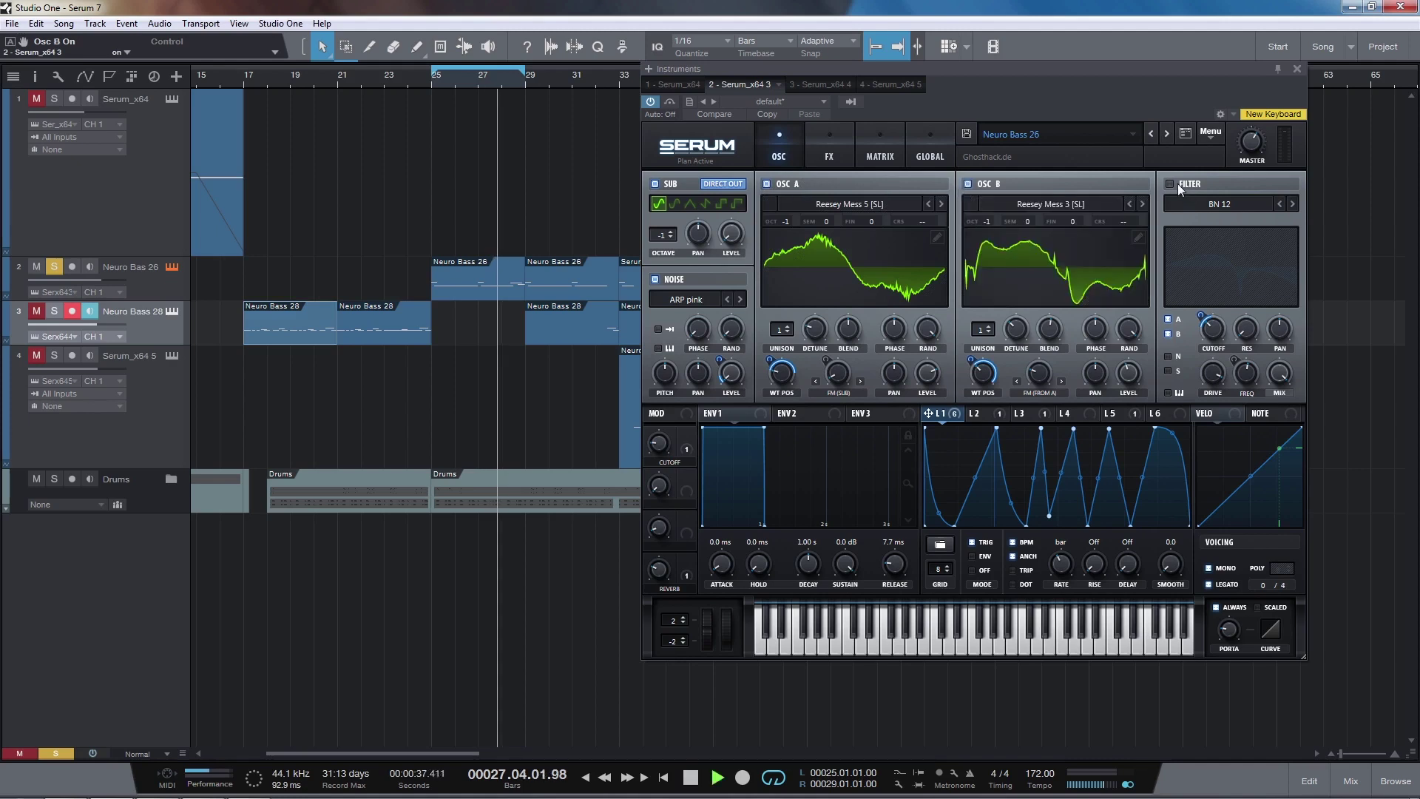
pyautogui.click(1168, 183)
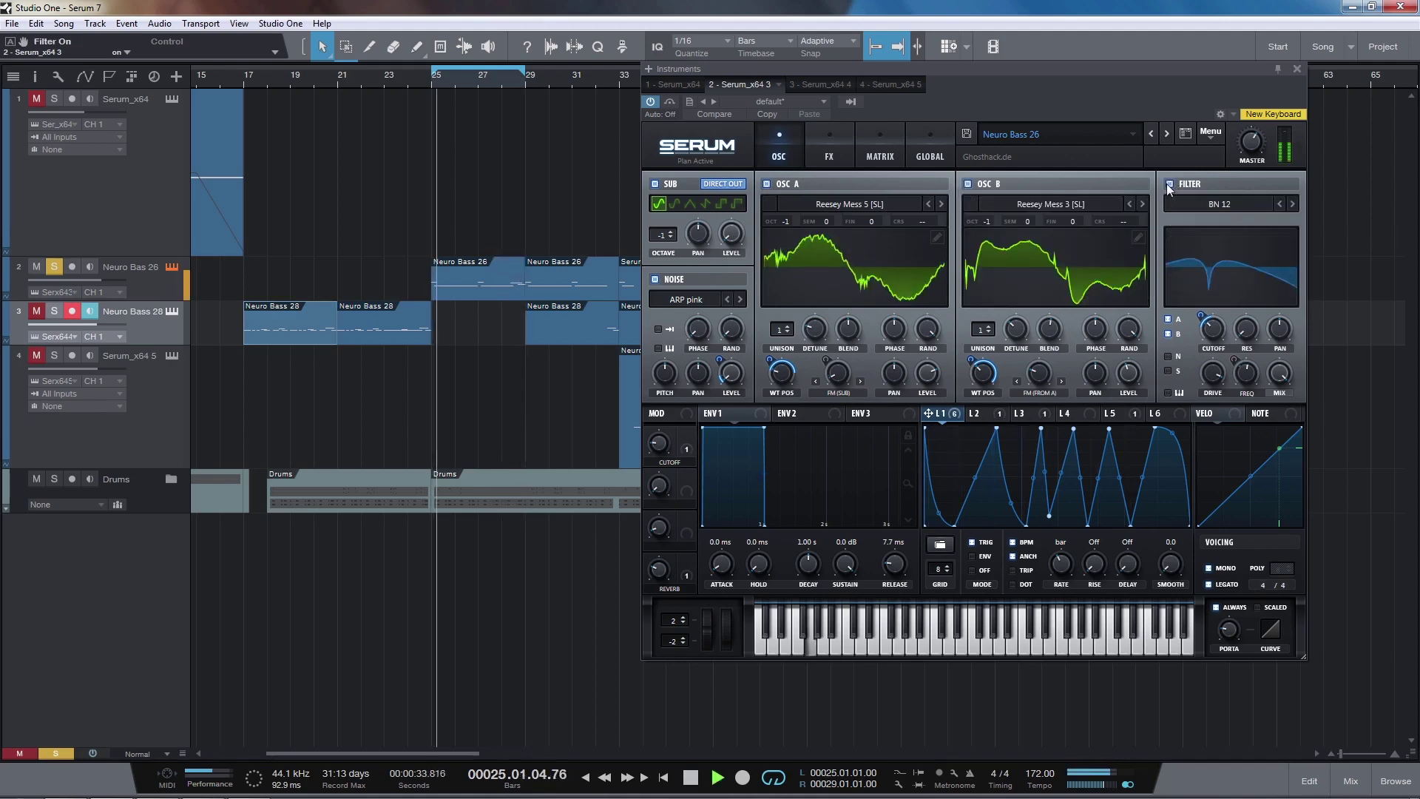
# Power on Neuro Bass 26's Distortion, Compressor, Filter and EQ effects and audition the result.
pyautogui.click(830, 154)
pyautogui.click(1273, 199)
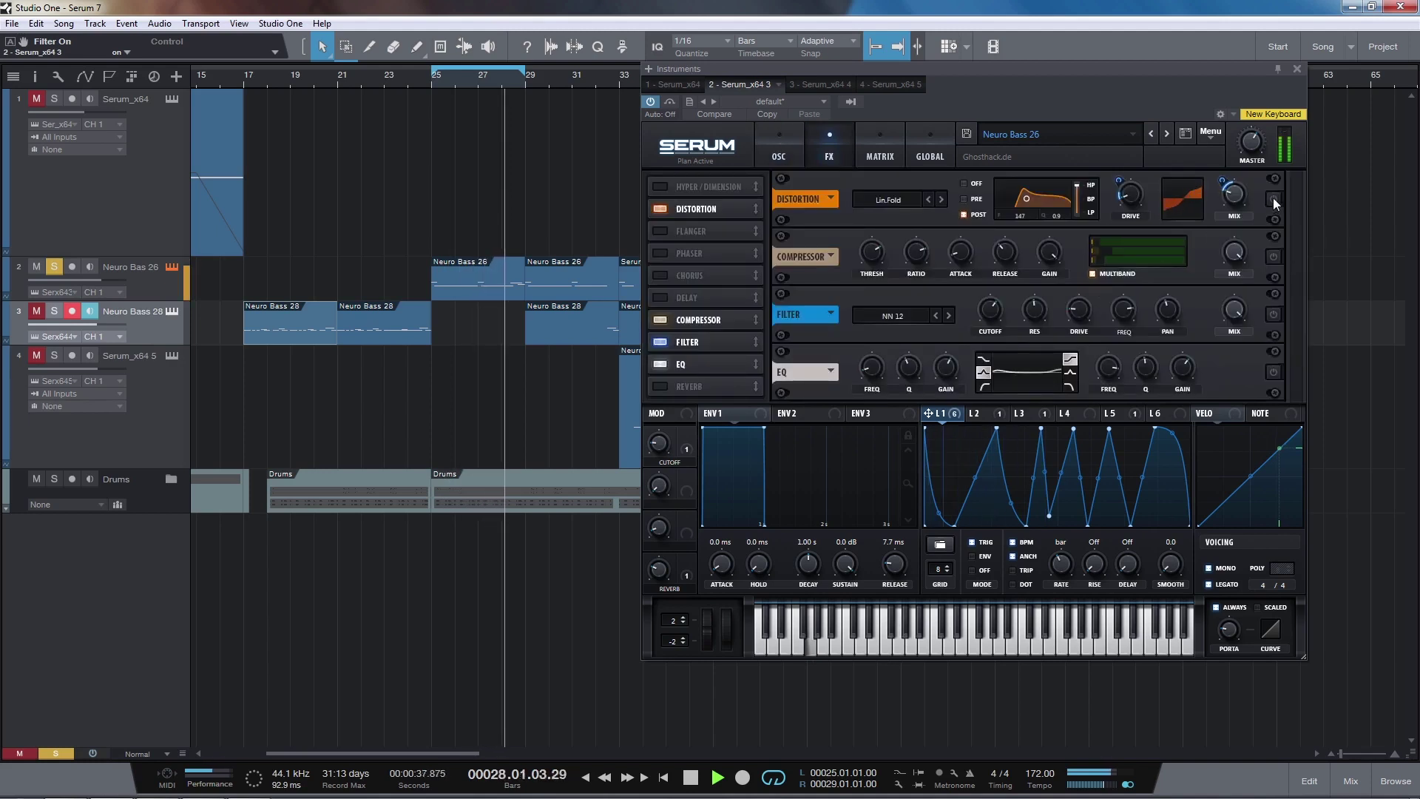
pyautogui.click(1273, 256)
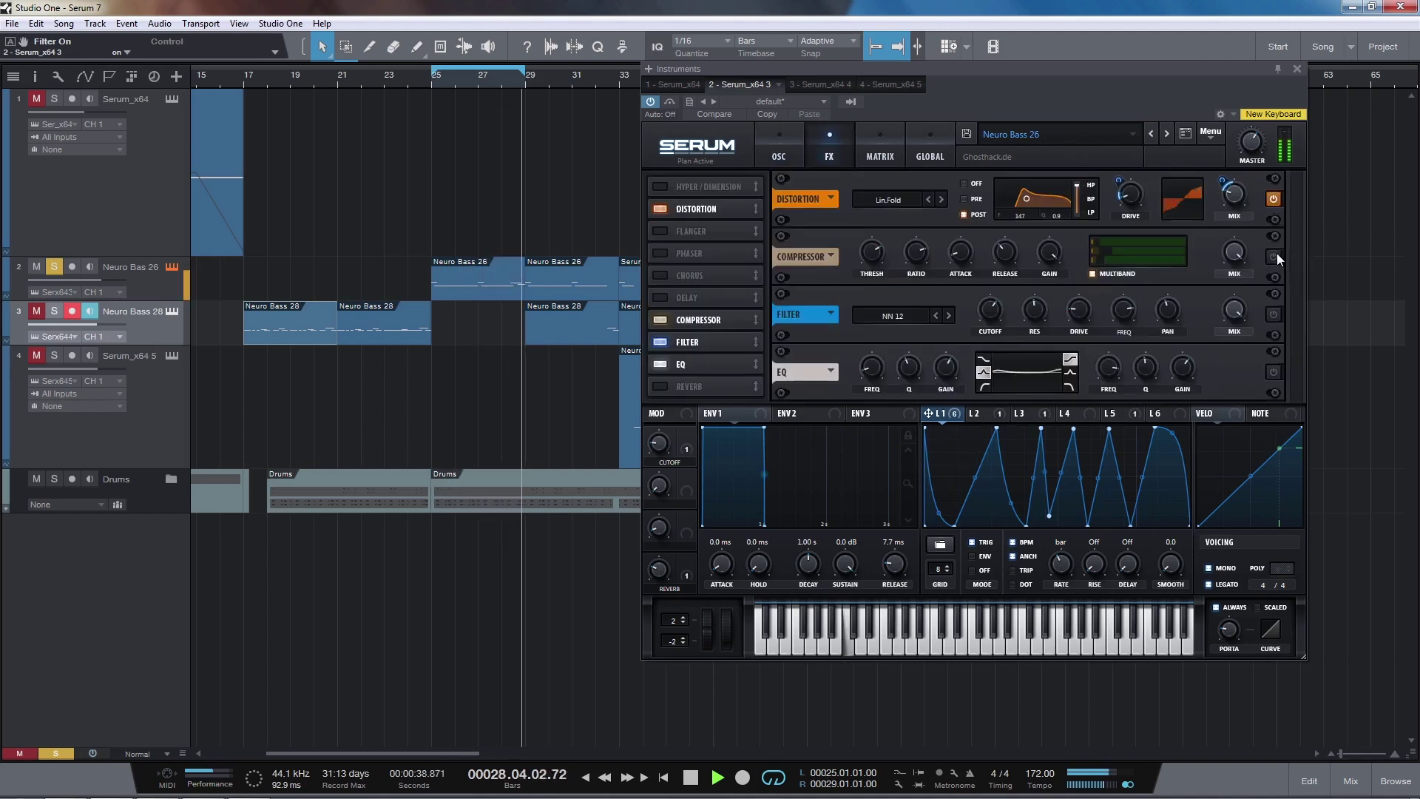
pyautogui.click(1279, 316)
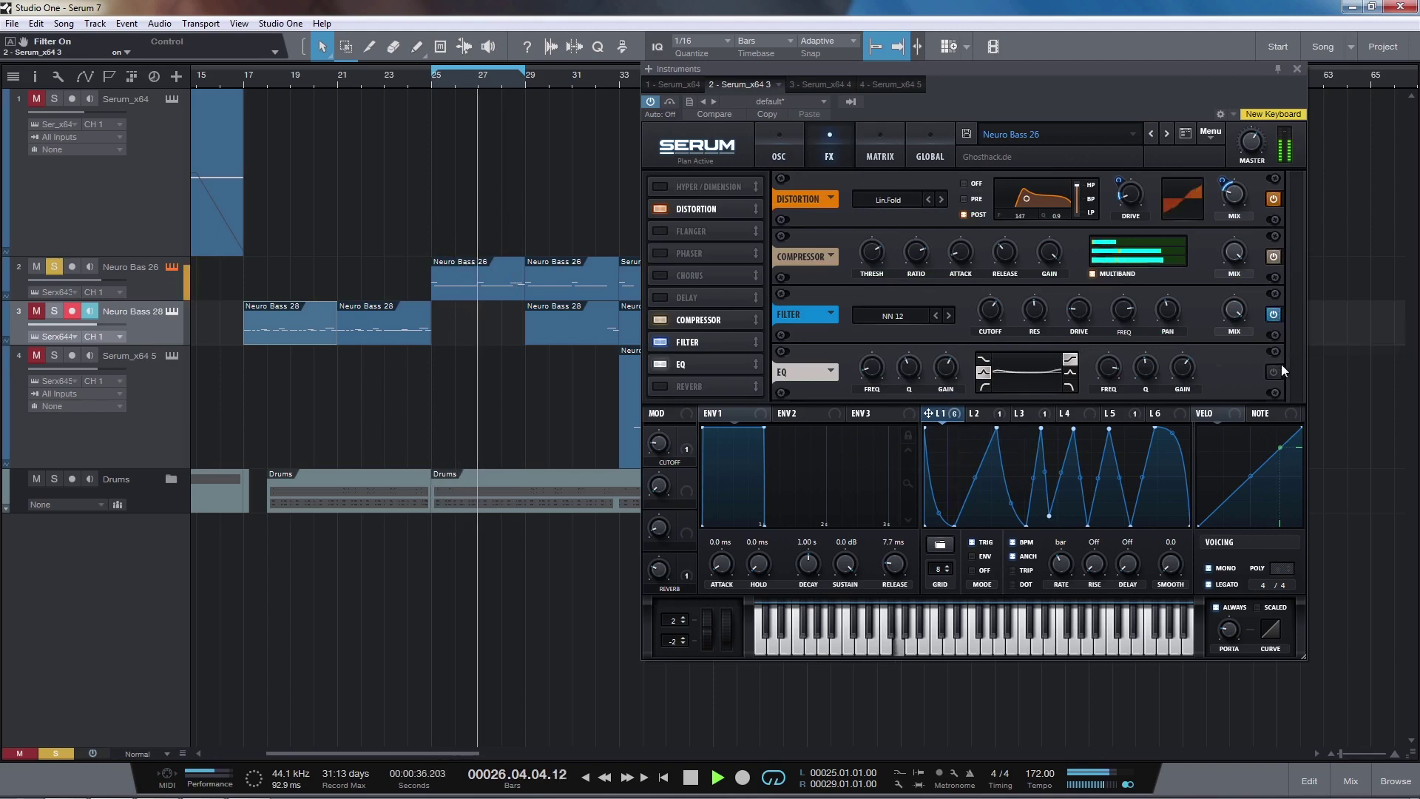
pyautogui.click(1278, 372)
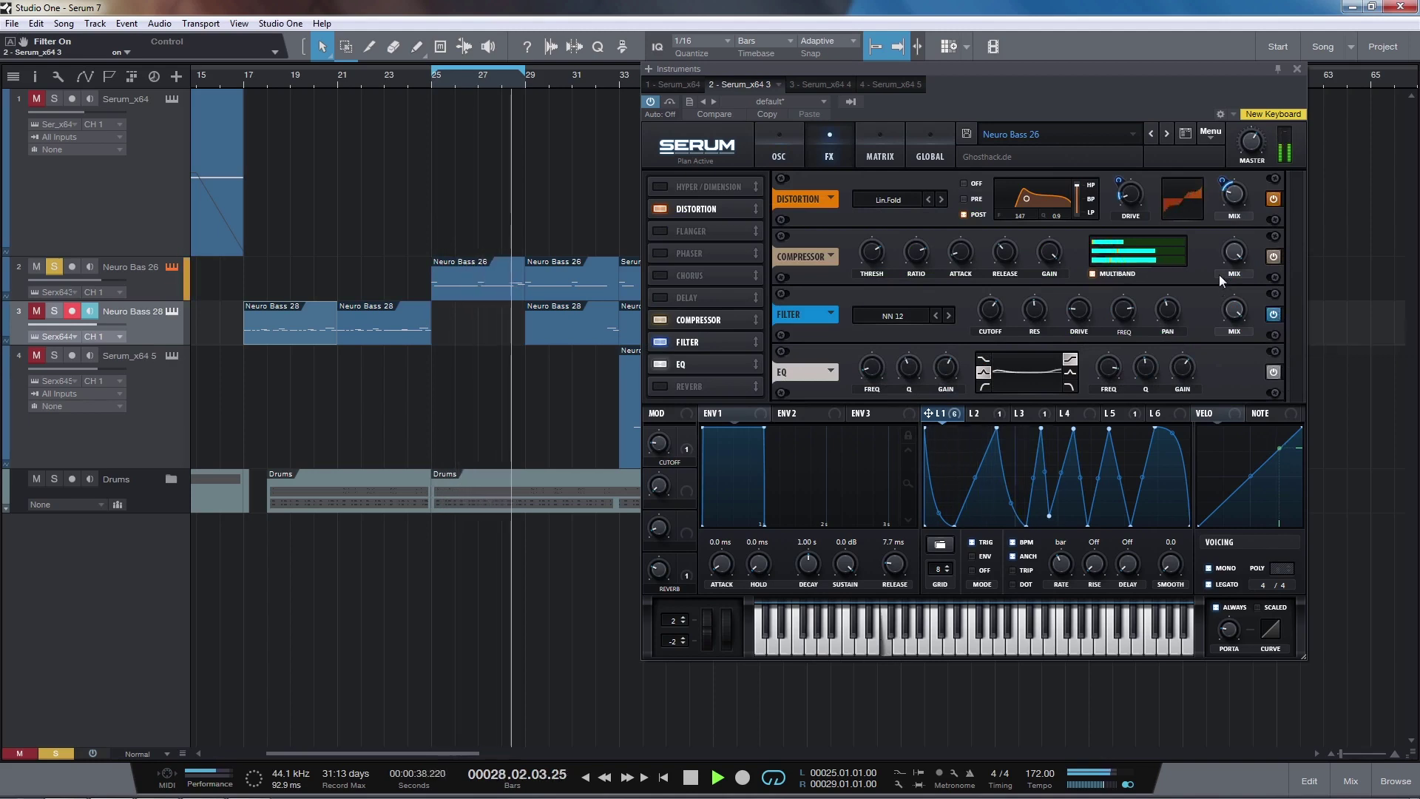
pyautogui.press('space')
pyautogui.moveTo(1231, 287)
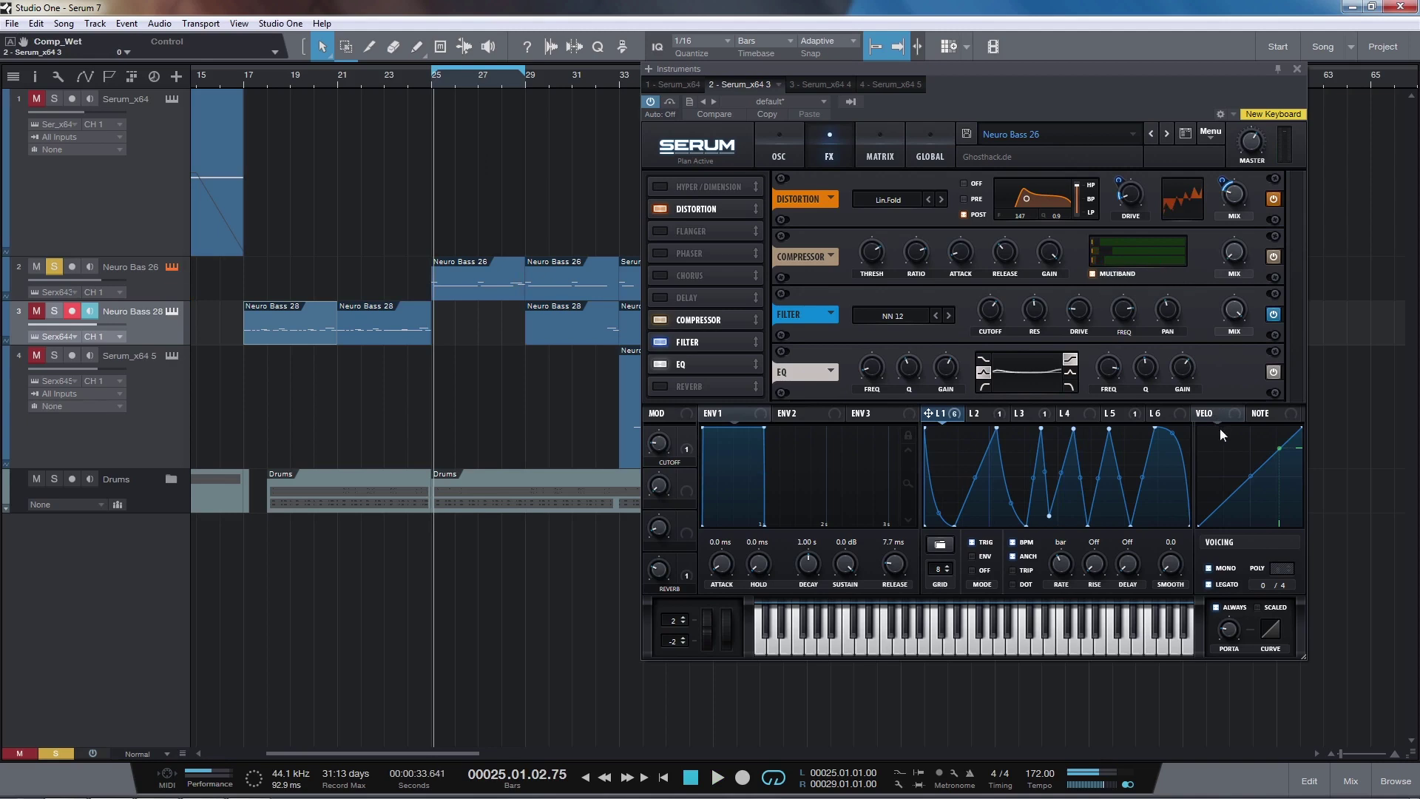
pyautogui.press('space')
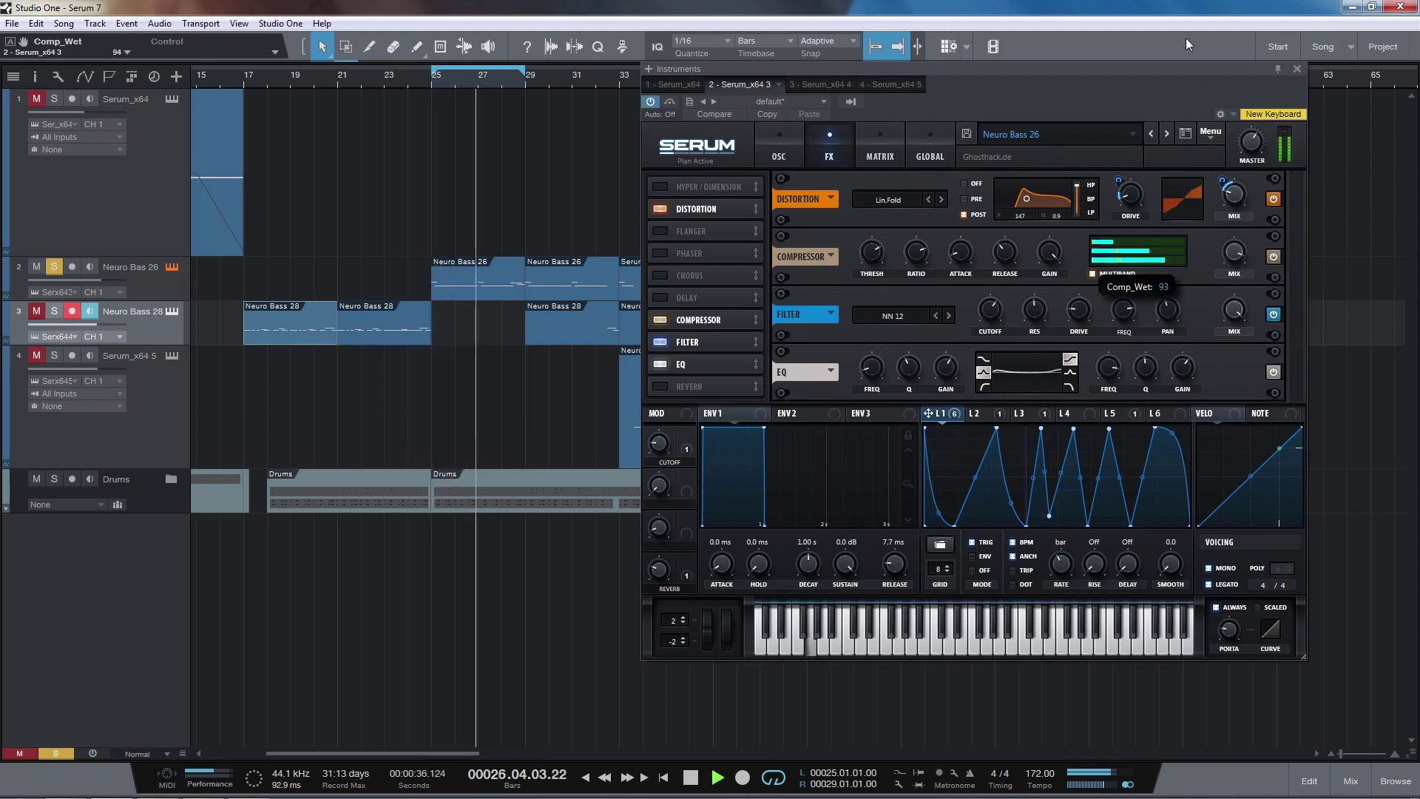
pyautogui.press('space')
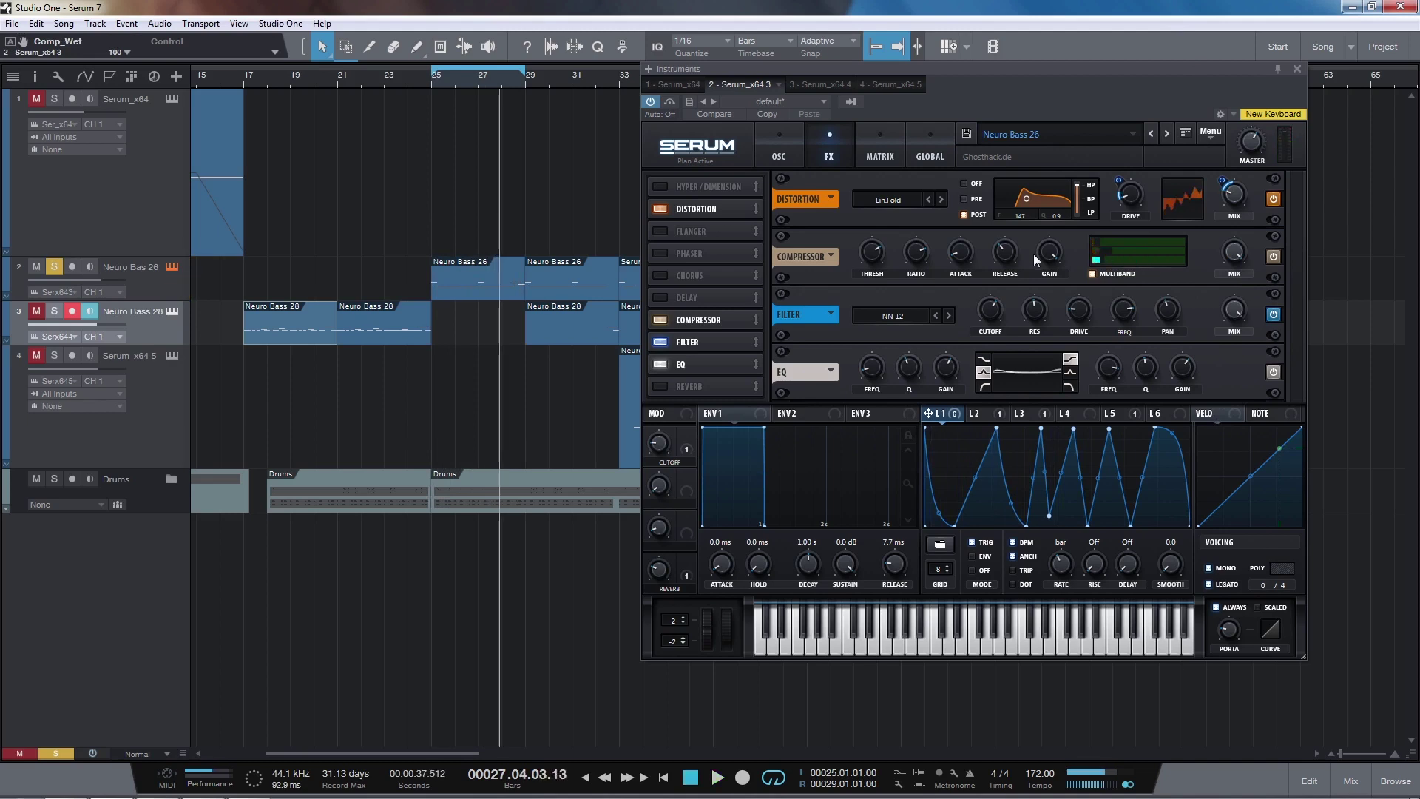
pyautogui.click(784, 152)
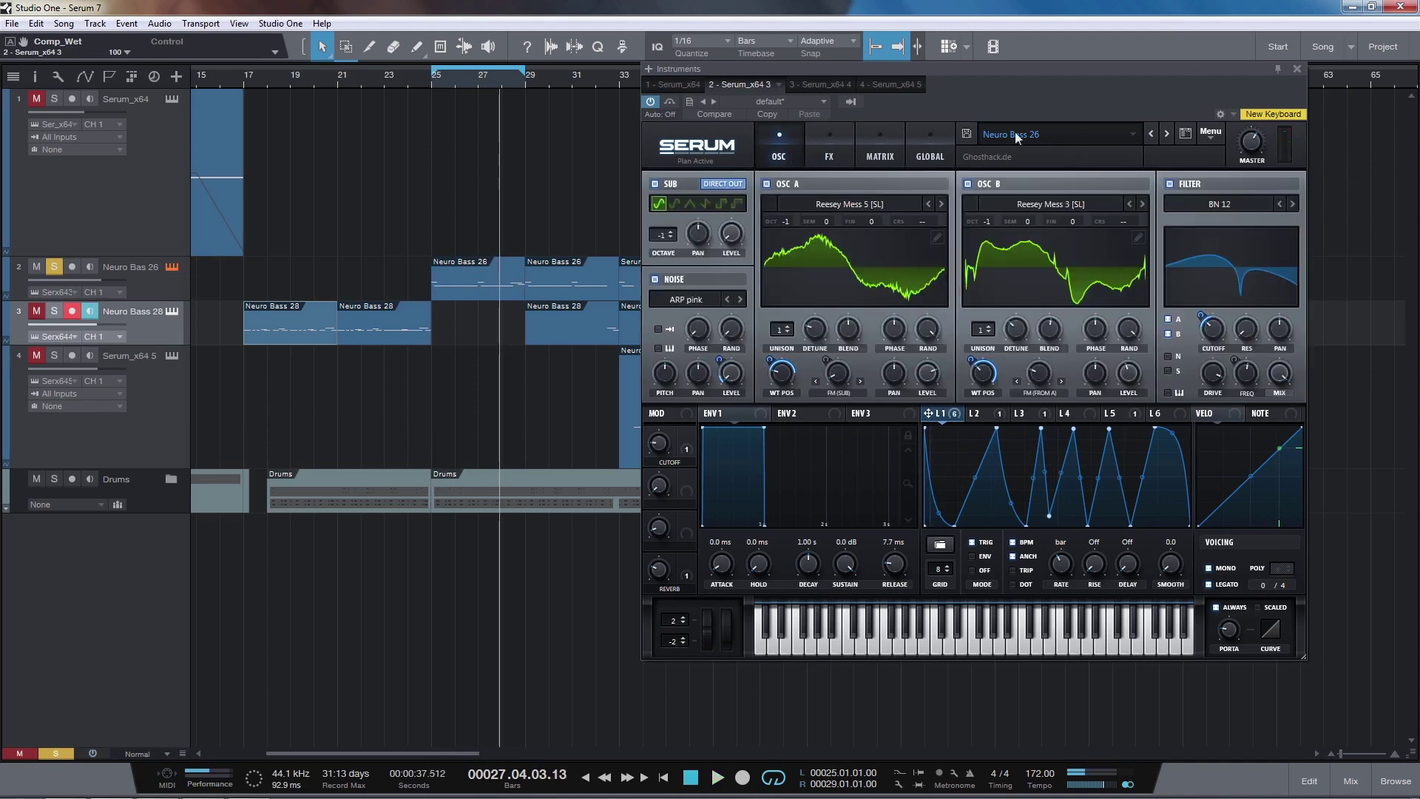
# Close Serum and briefly play the arrangement from bar 33.
pyautogui.click(1296, 69)
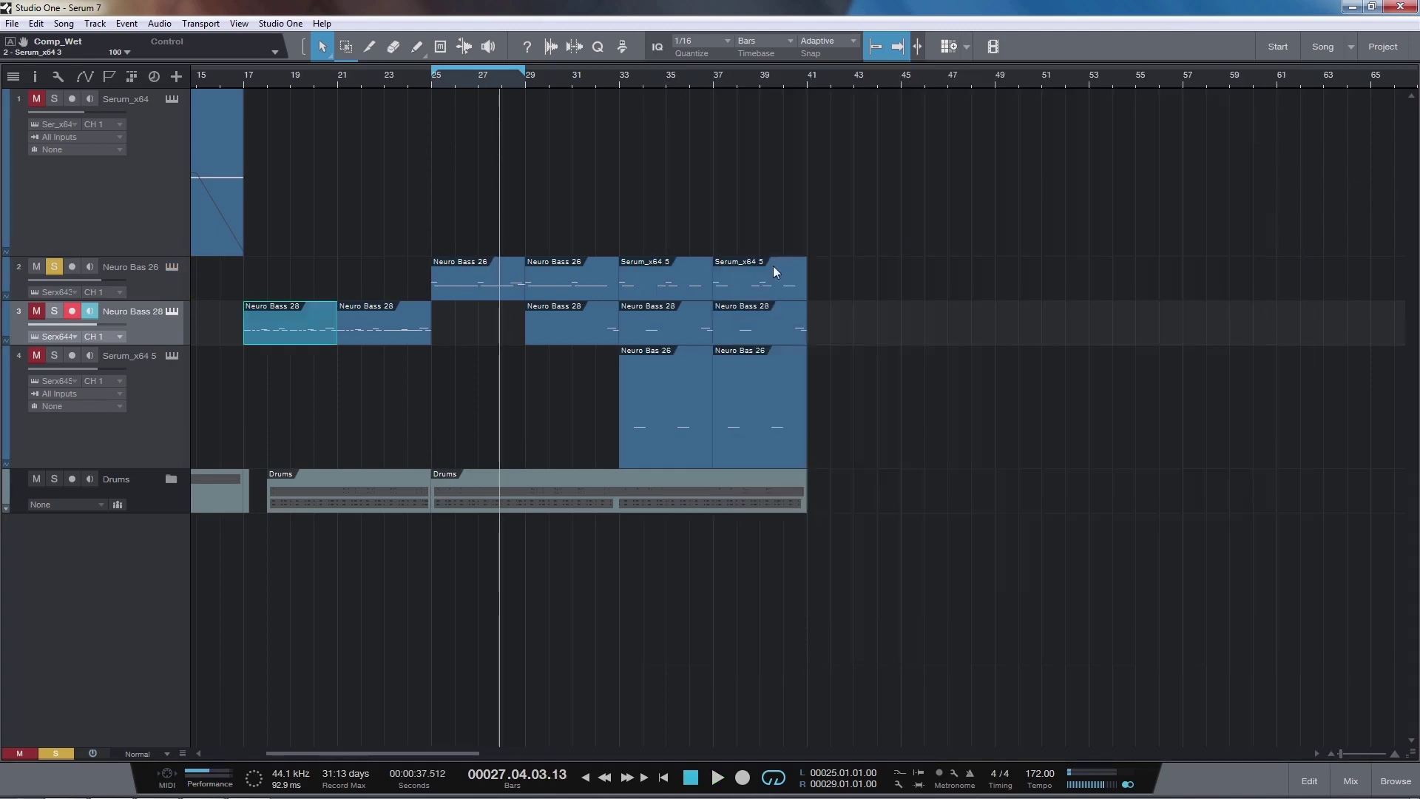
pyautogui.click(620, 82)
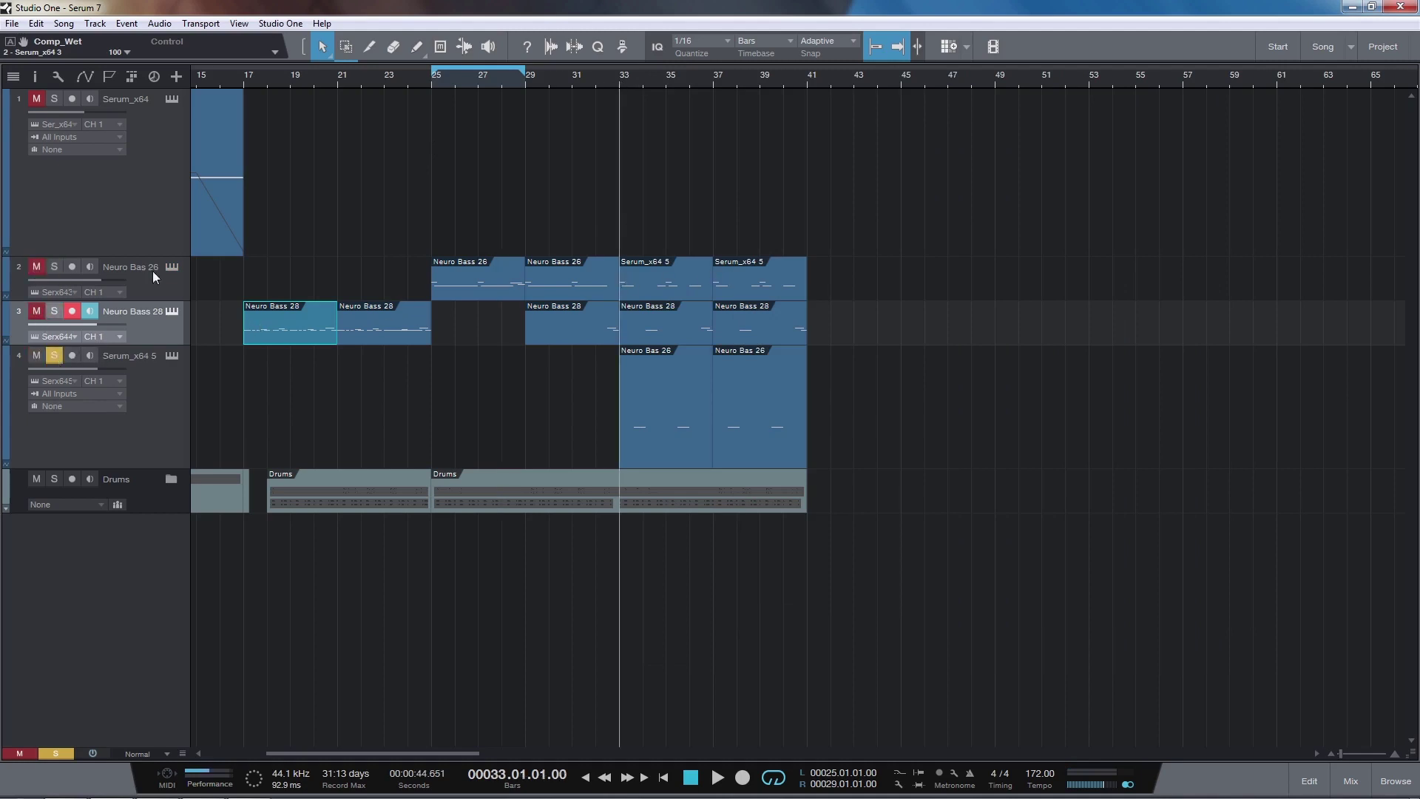
pyautogui.click(637, 79)
pyautogui.scroll(3, 659, 77)
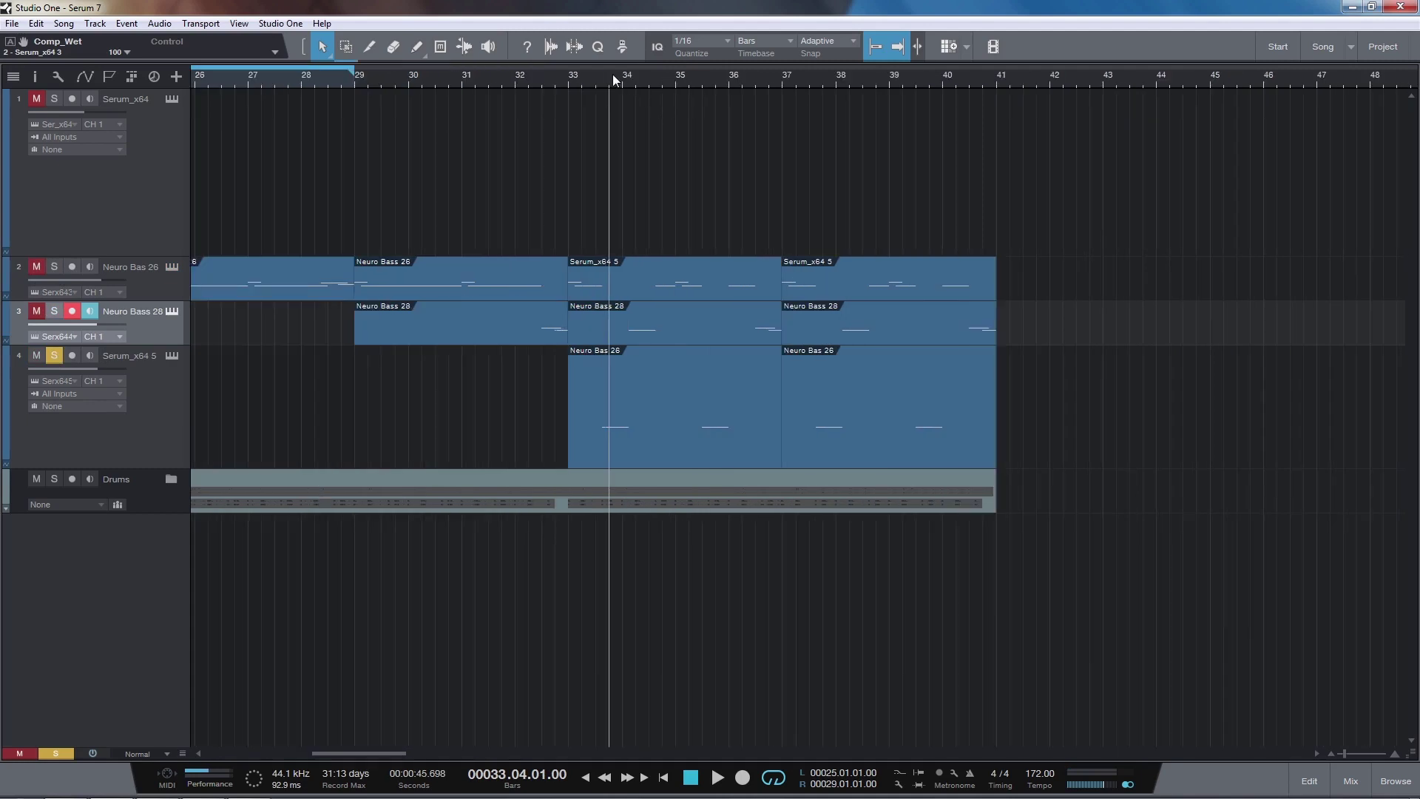
pyautogui.click(596, 79)
pyautogui.press('space')
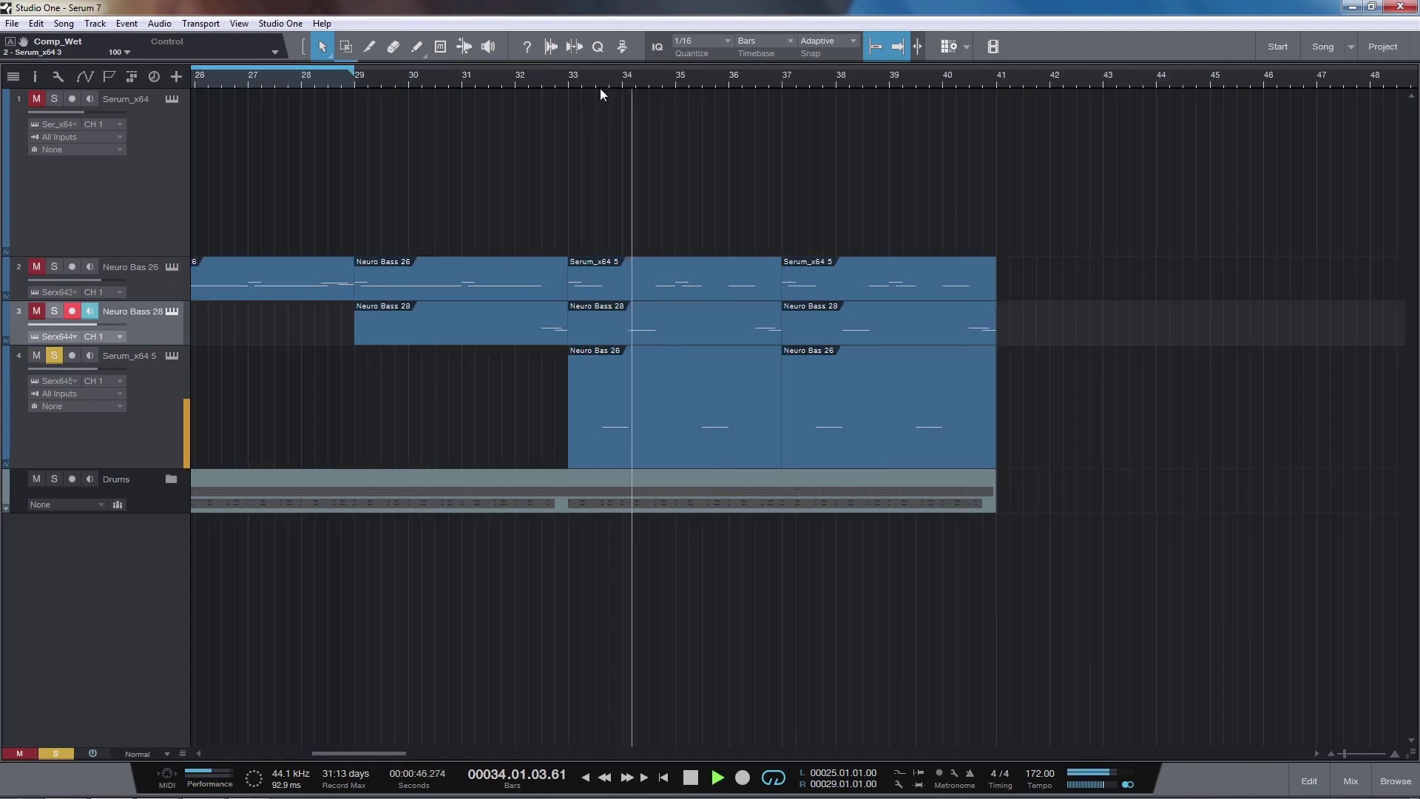
pyautogui.press('space')
# Unmute and solo tracks 2 and 3, then select the Neuro Bass 26 event.
pyautogui.click(41, 314)
pyautogui.click(54, 311)
pyautogui.click(54, 267)
pyautogui.click(37, 266)
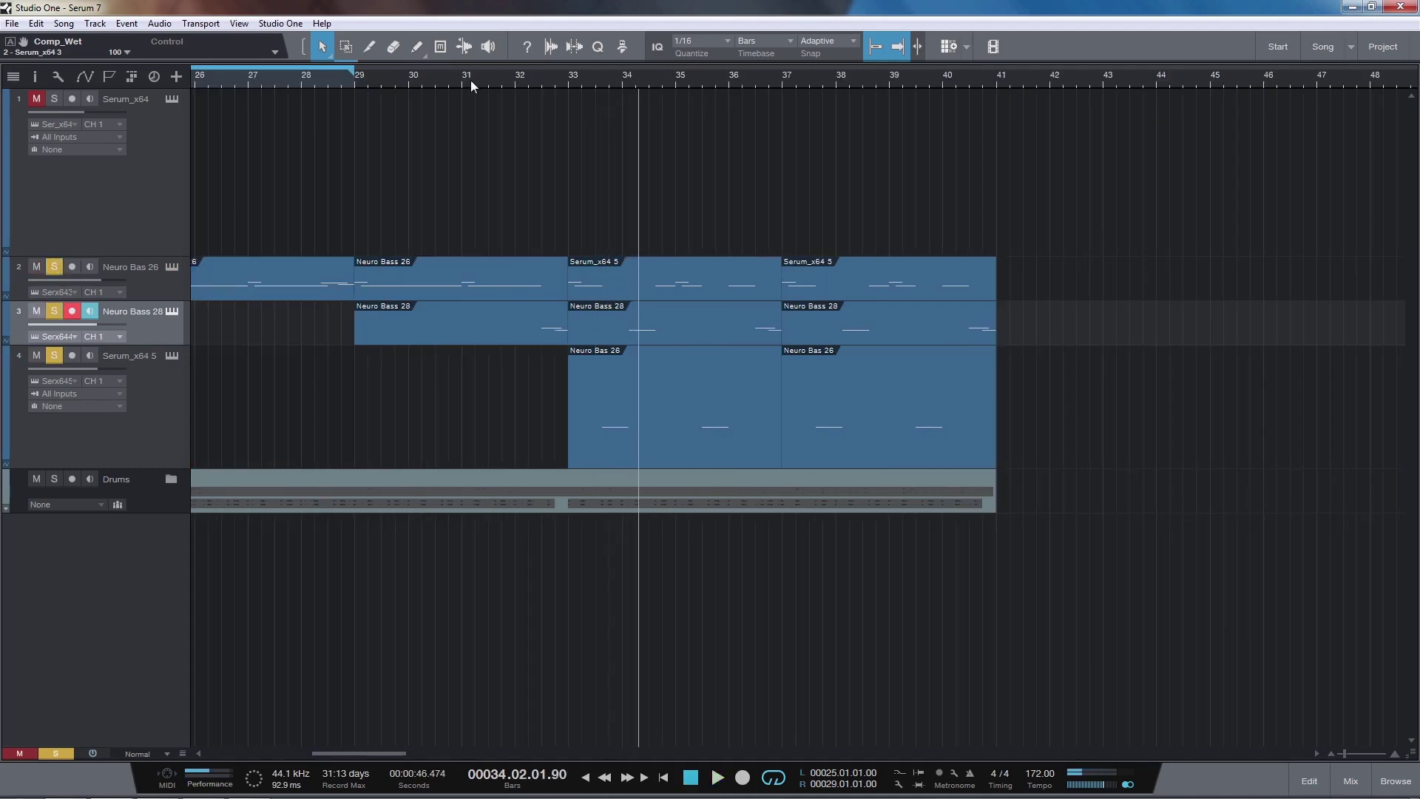
pyautogui.scroll(-3, 517, 80)
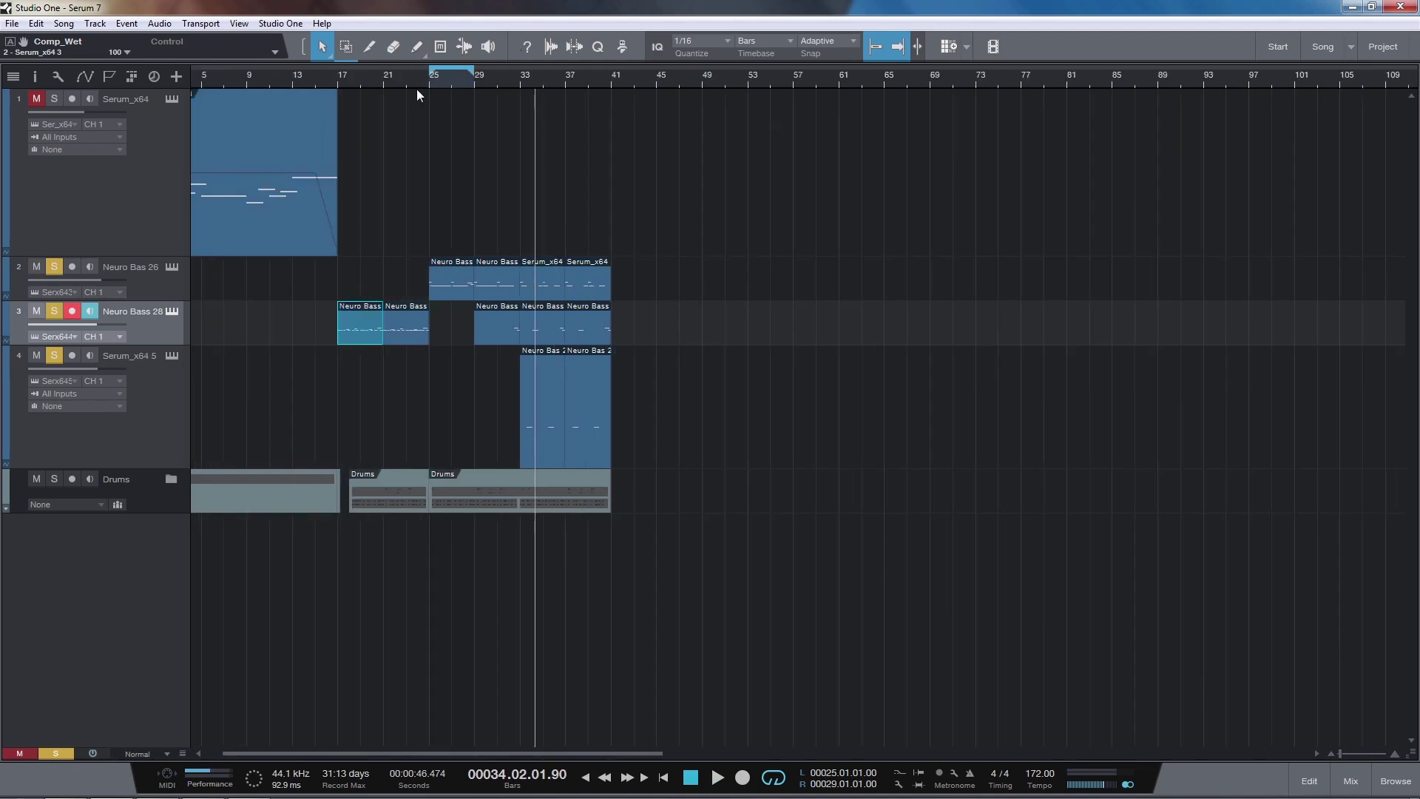
pyautogui.scroll(2, 437, 83)
pyautogui.scroll(1, 423, 111)
pyautogui.click(467, 280)
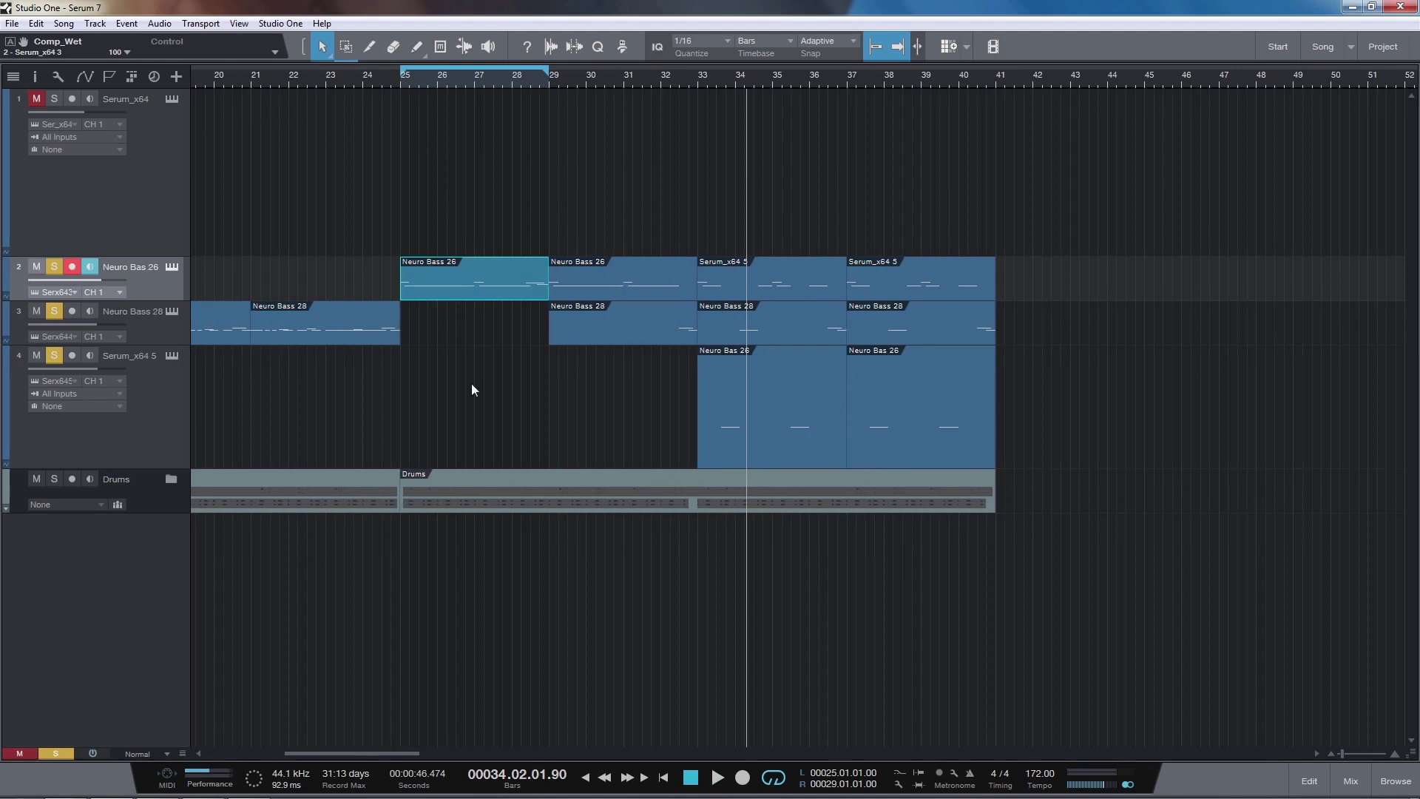
# Set the loop to bars 33–37 and play the three-part riff once.
pyautogui.click(699, 82)
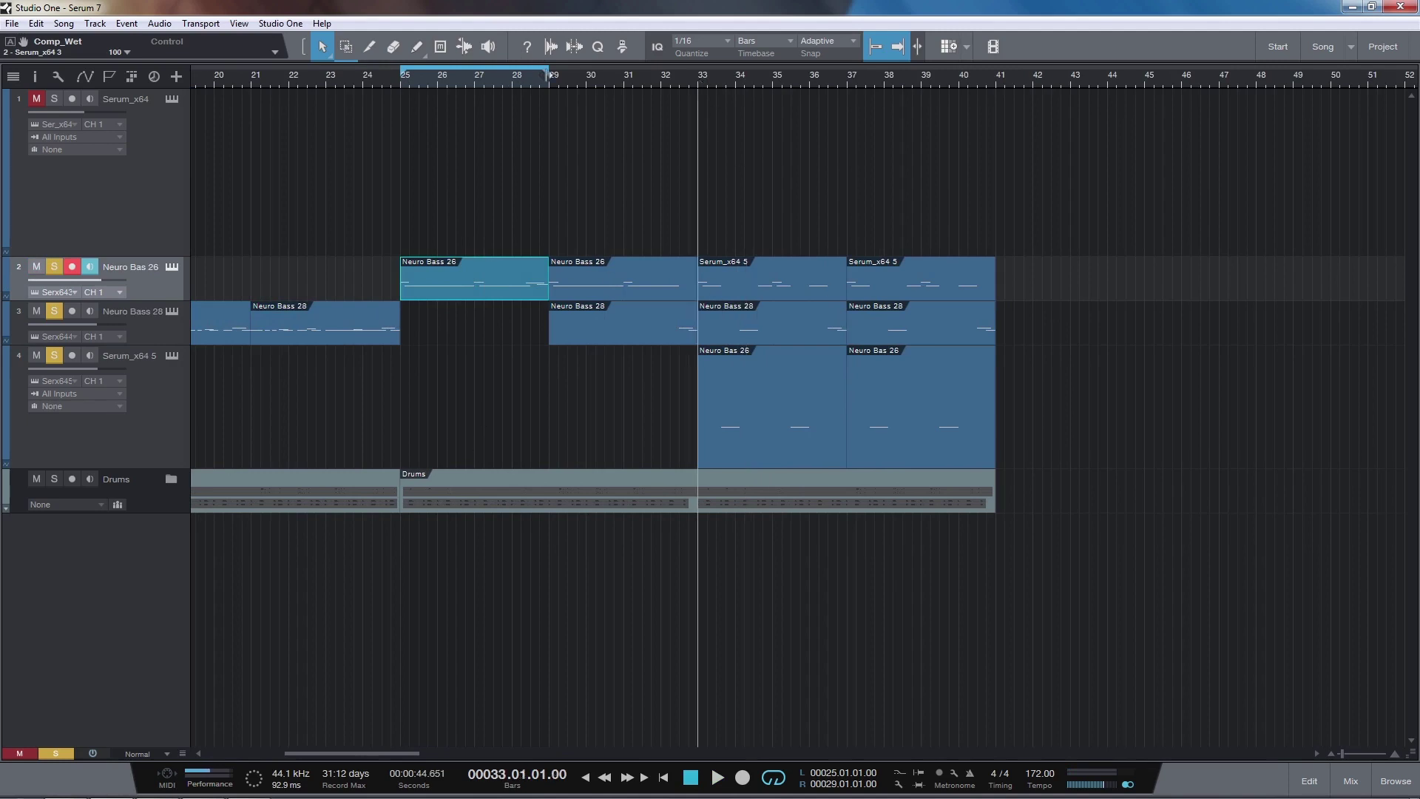
pyautogui.keyDown('alt'); pyautogui.click(847, 103); pyautogui.keyUp('alt')
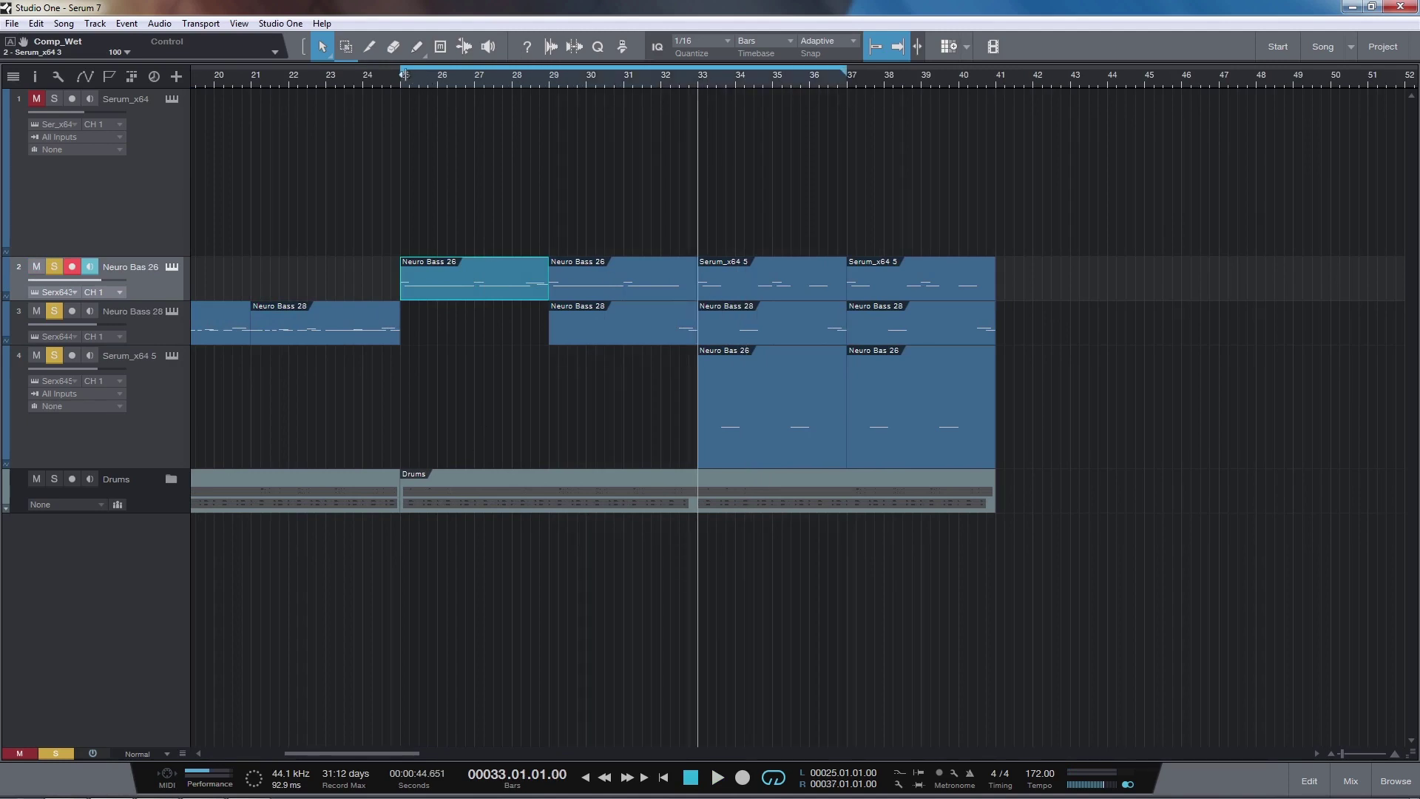
pyautogui.keyDown('ctrl'); pyautogui.click(696, 94); pyautogui.keyUp('ctrl')
pyautogui.press('e')
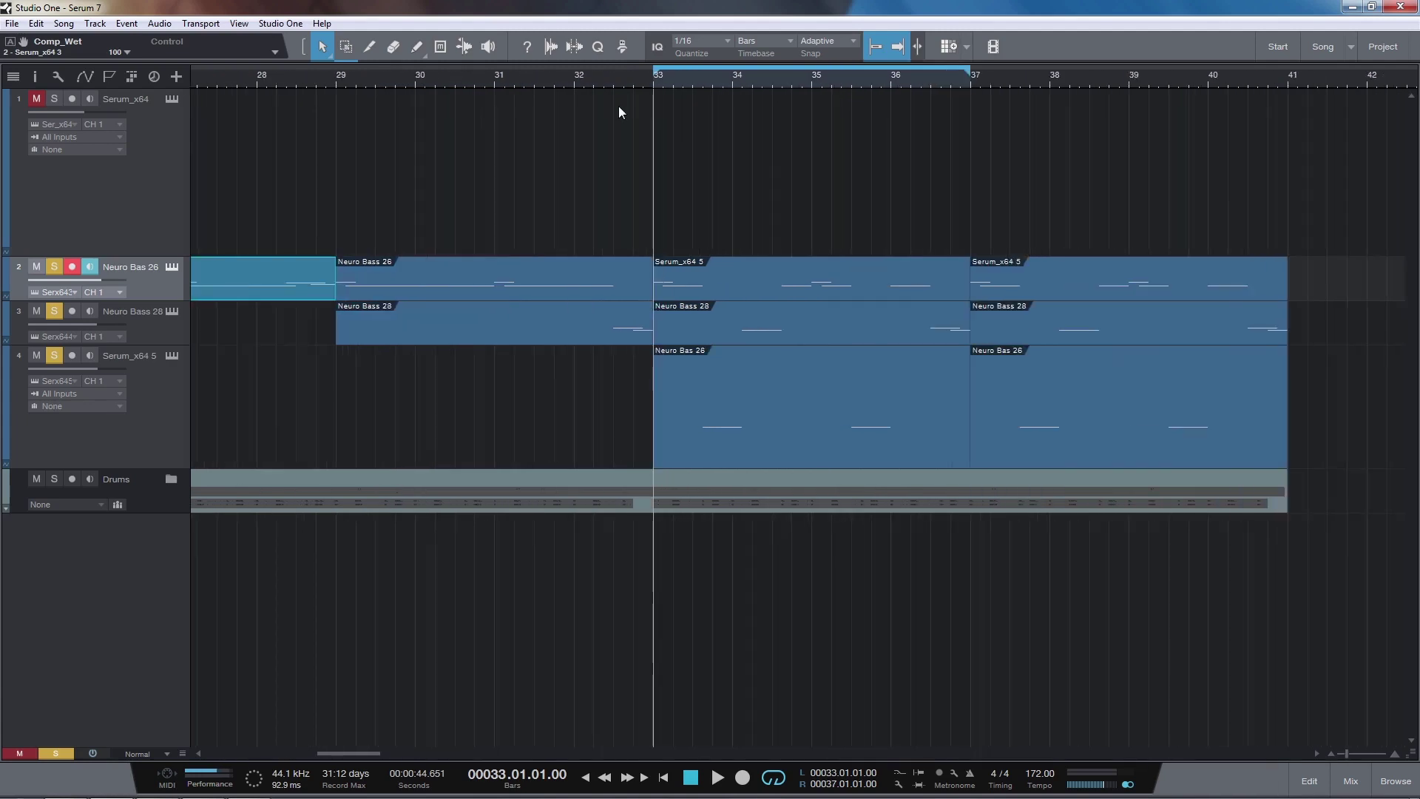
pyautogui.press('space')
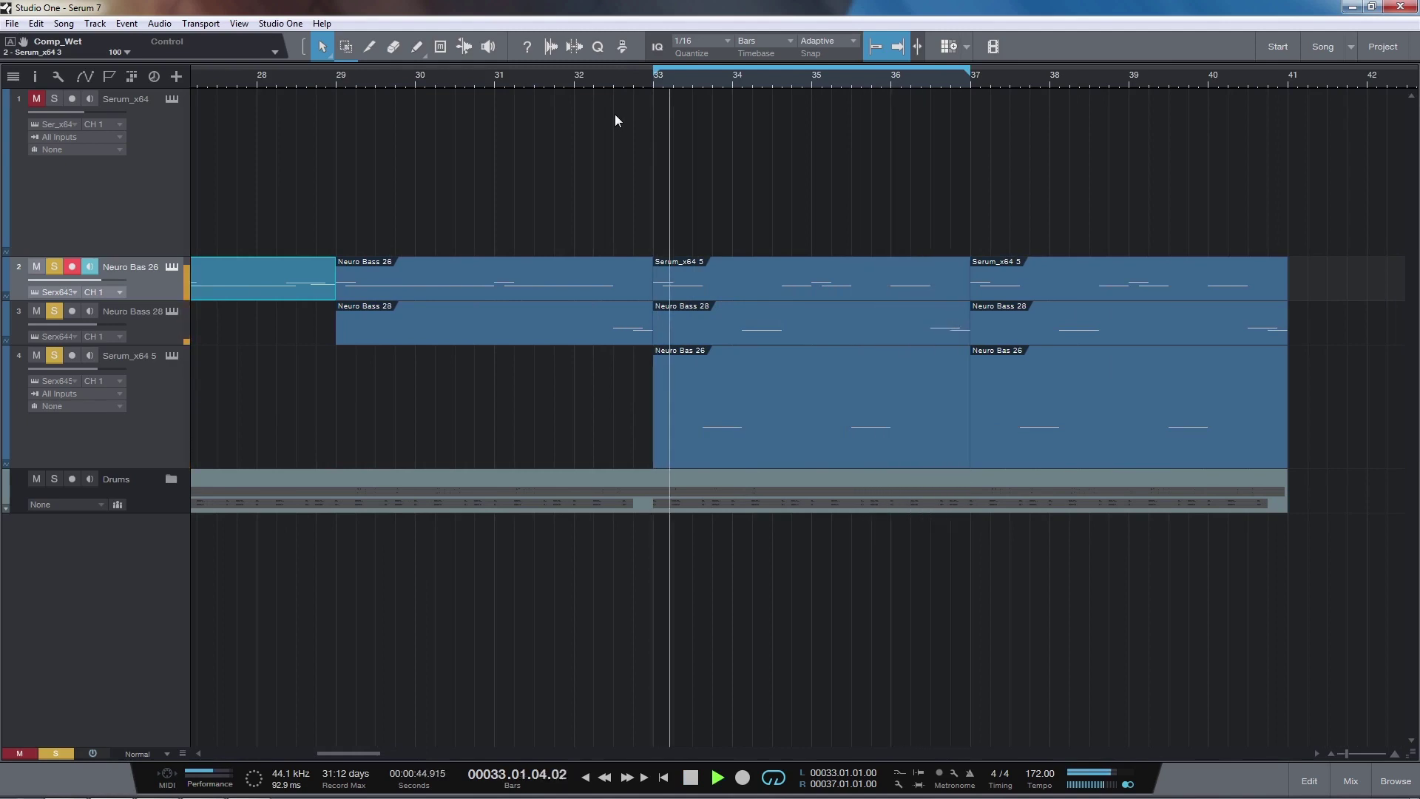
pyautogui.press('space')
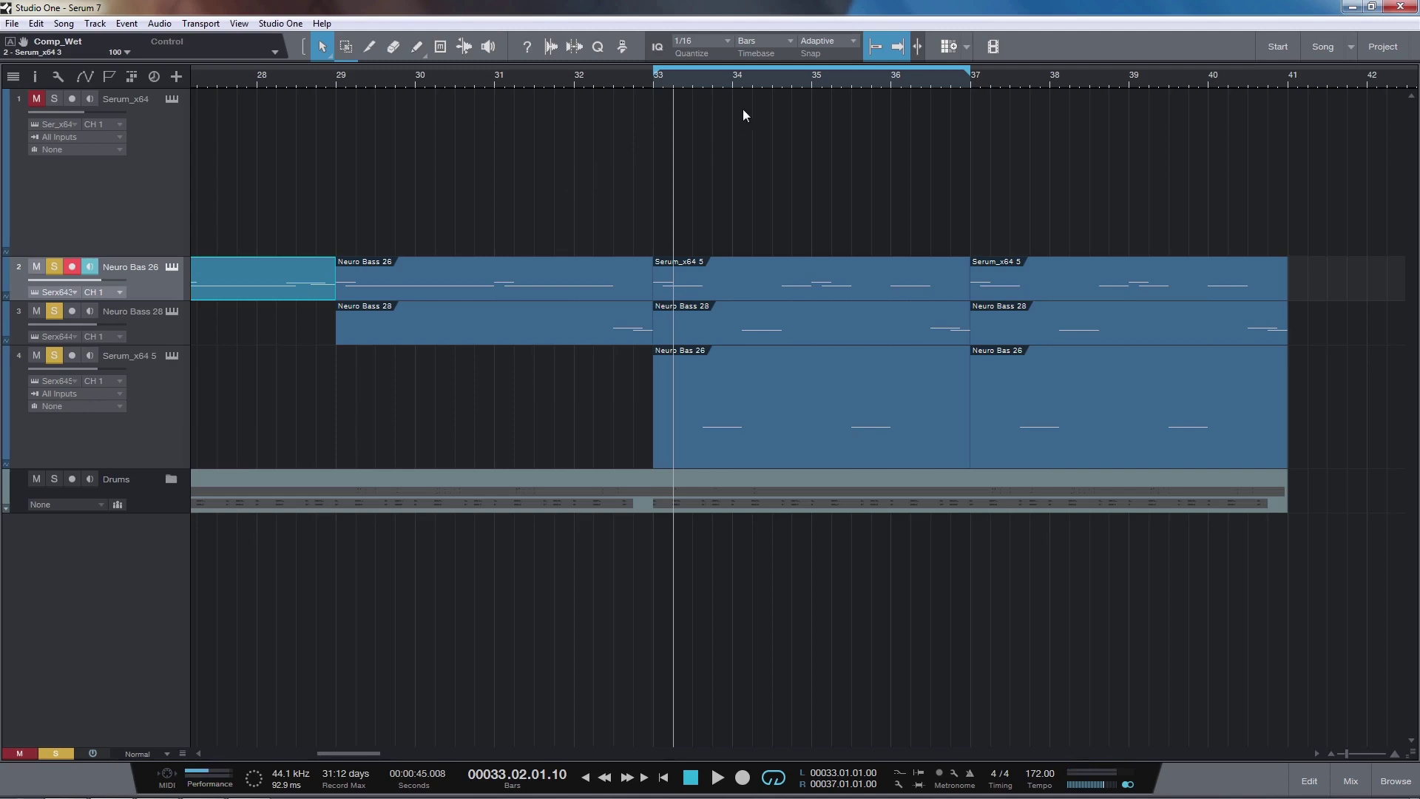
pyautogui.scroll(-5, 751, 83)
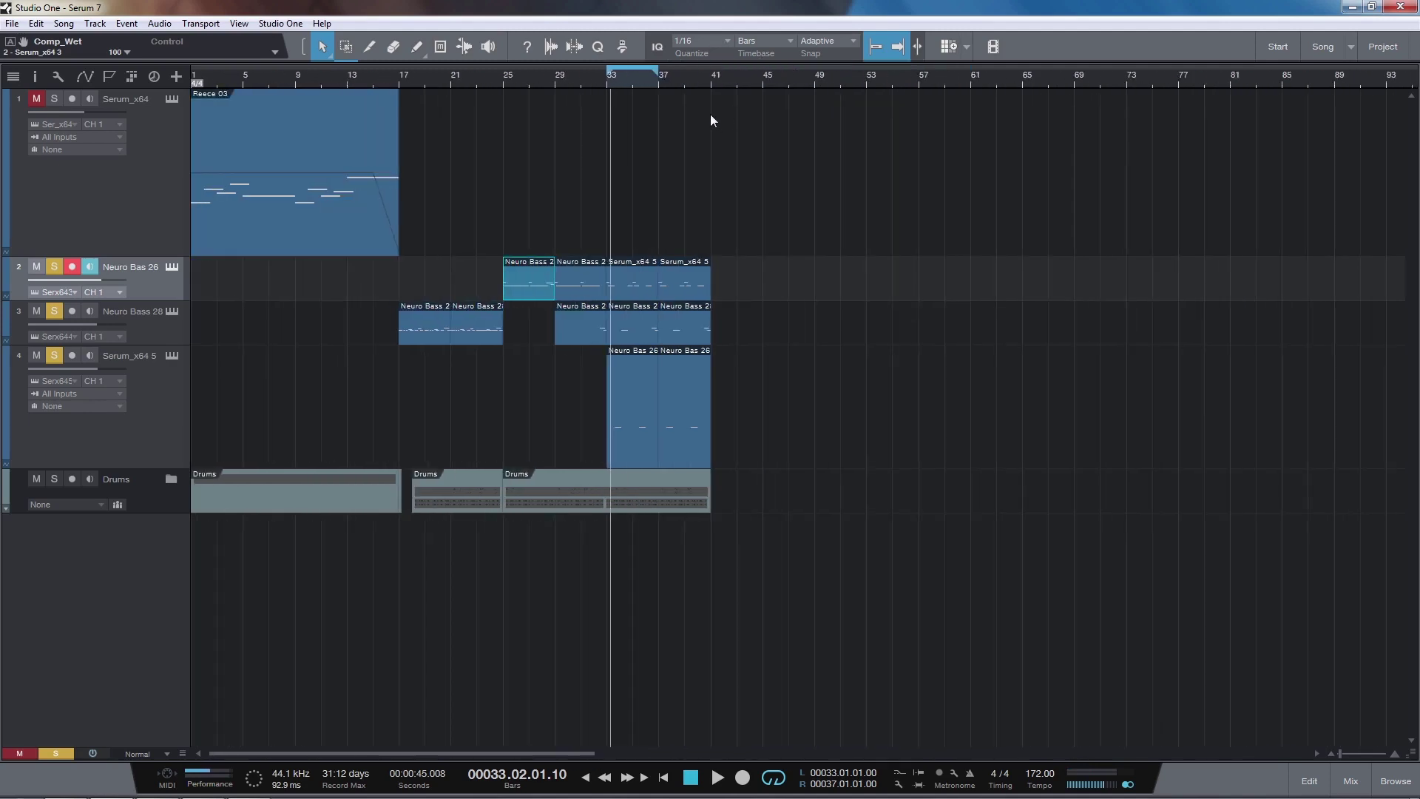